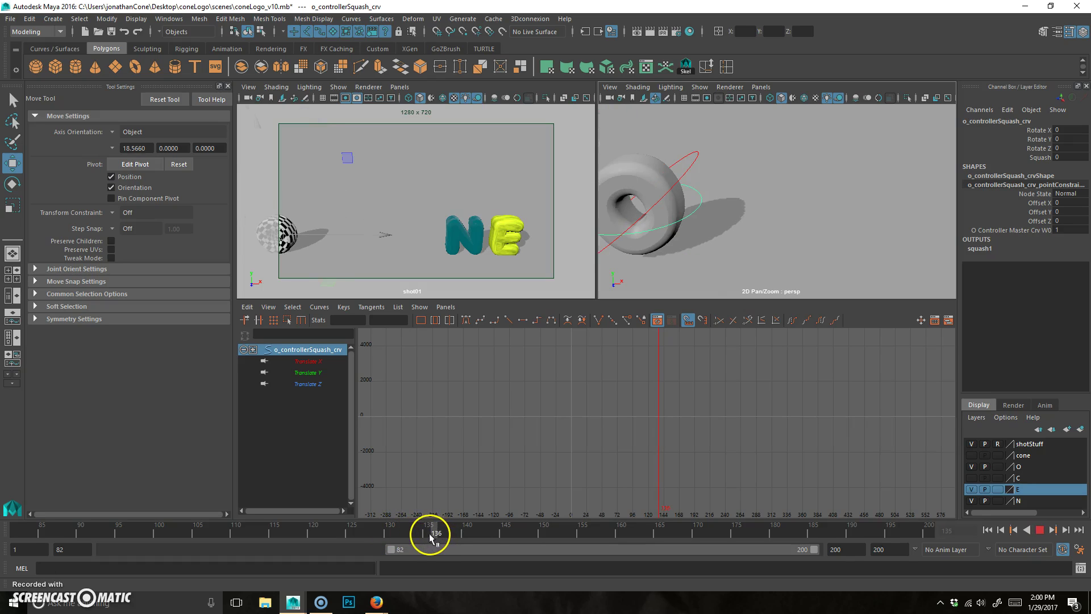
Step: Squash the O to -0.3 on frame 135 with its squash controller and set a keyframe
alt+middle_drag(699, 236, 767, 241)
click(1041, 157)
middle_drag(820, 212, 806, 212)
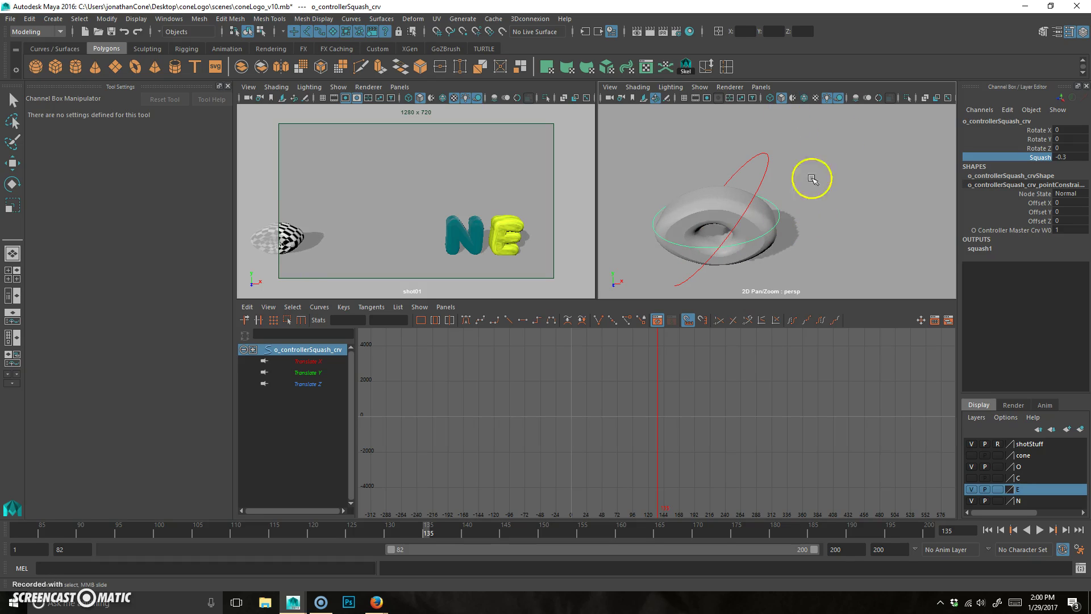
key(s)
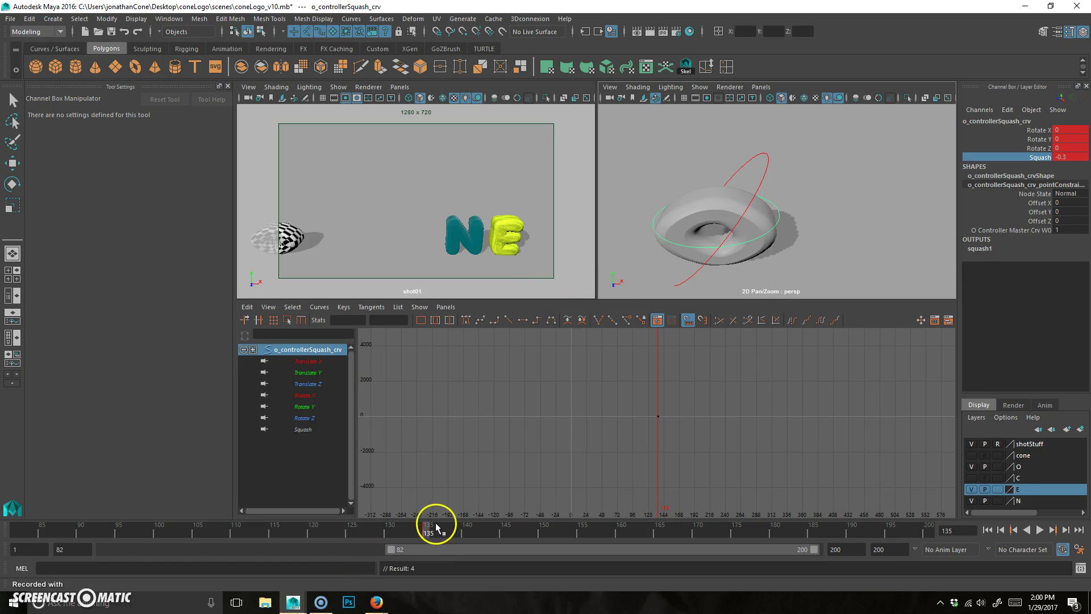
Step: Stretch the O on frame 136 by raising the controller's Squash to 0.1
drag(428, 535, 443, 532)
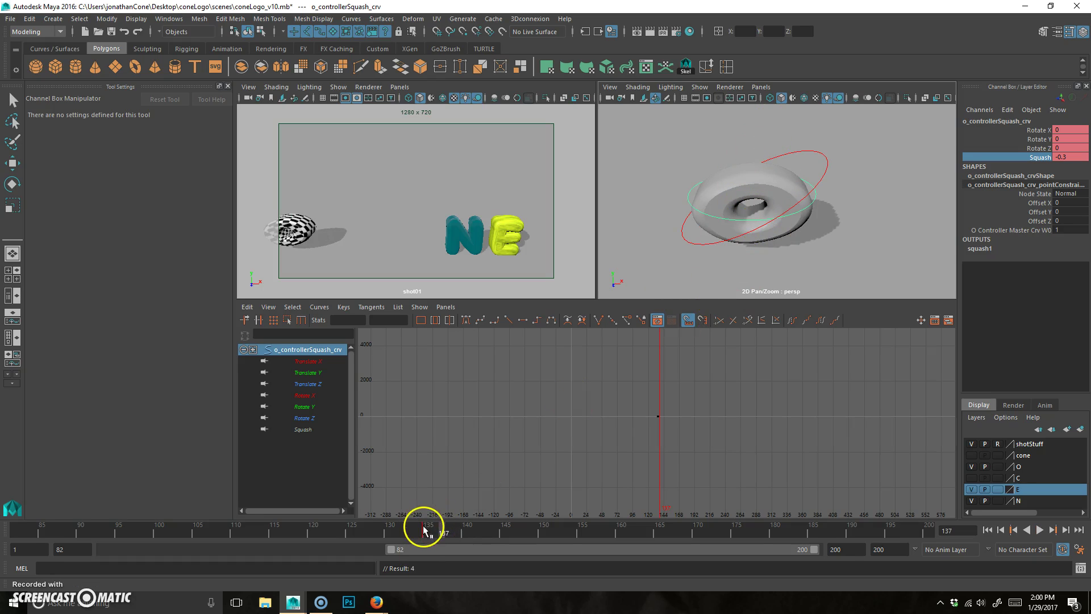
click(429, 532)
double_click(430, 533)
click(432, 533)
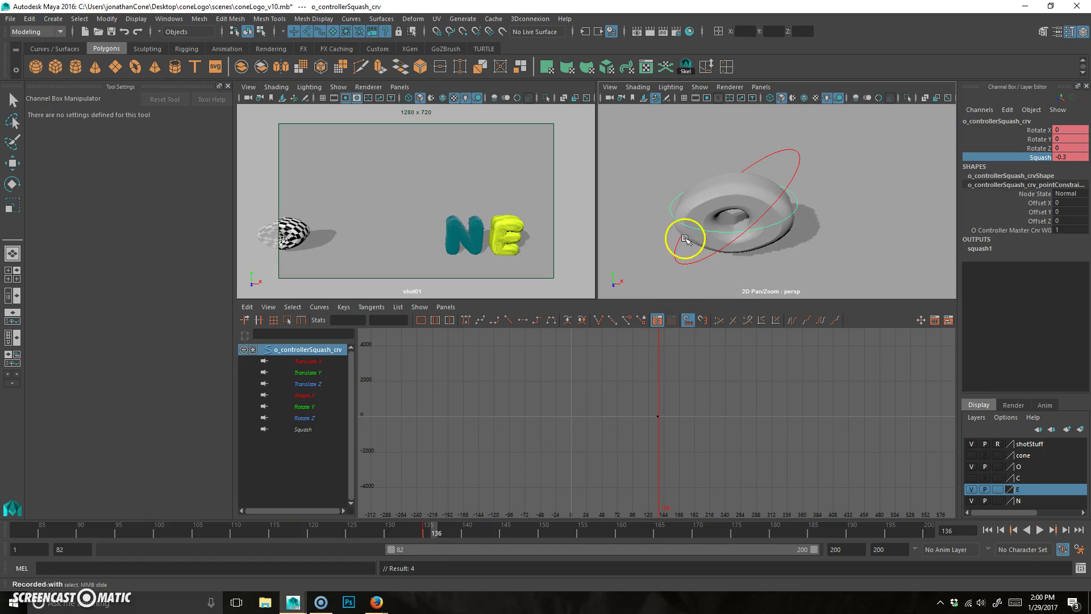
middle_drag(762, 237, 762, 238)
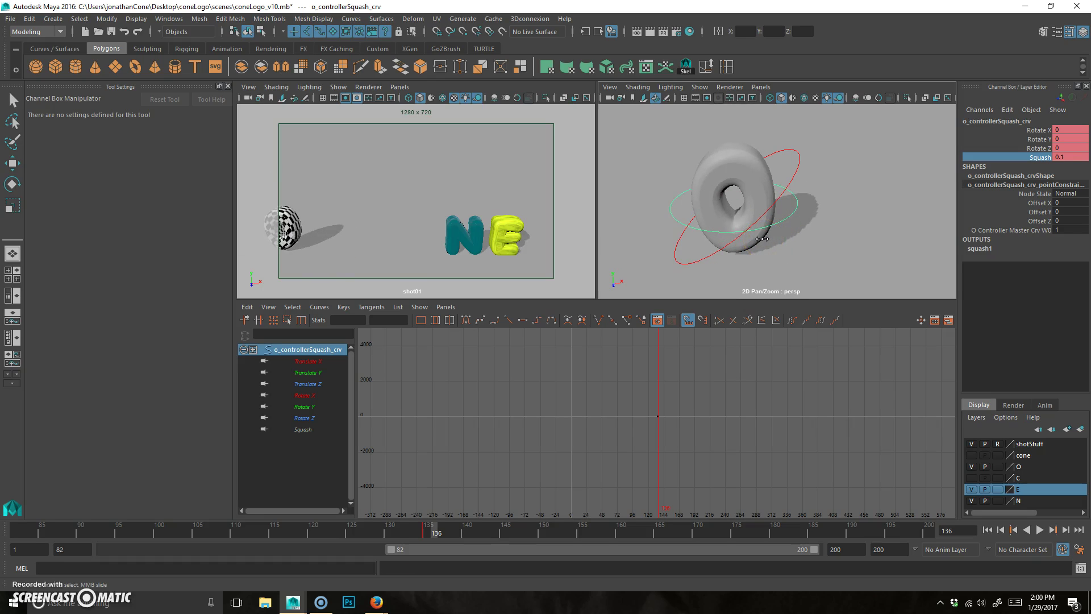
Step: Return the O to its normal shape on frame 137 by setting Squash to 0
click(441, 527)
double_click(1081, 158)
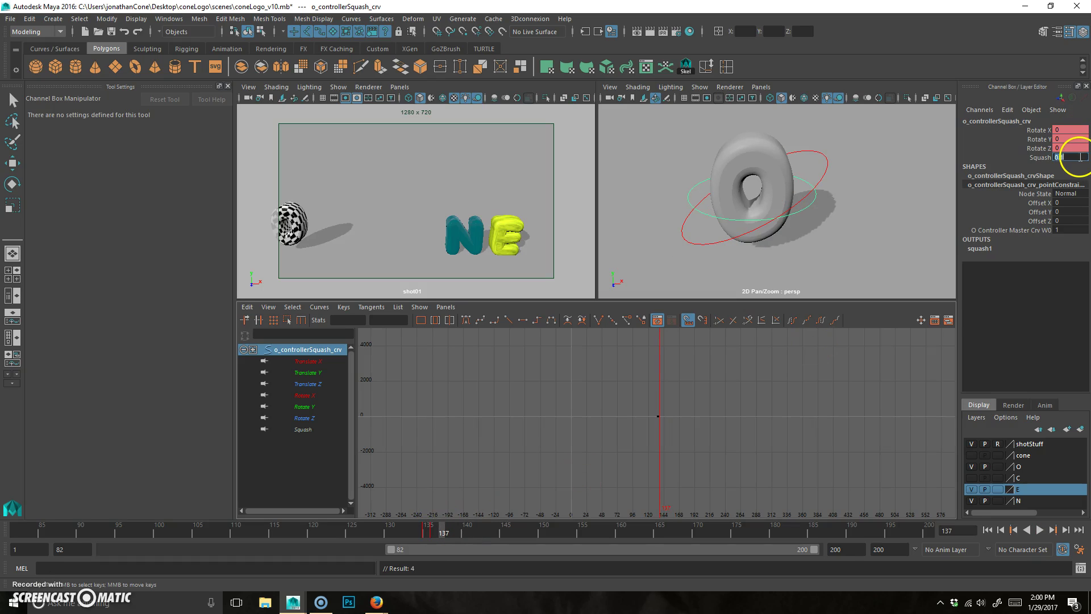
text(0)
key(Return)
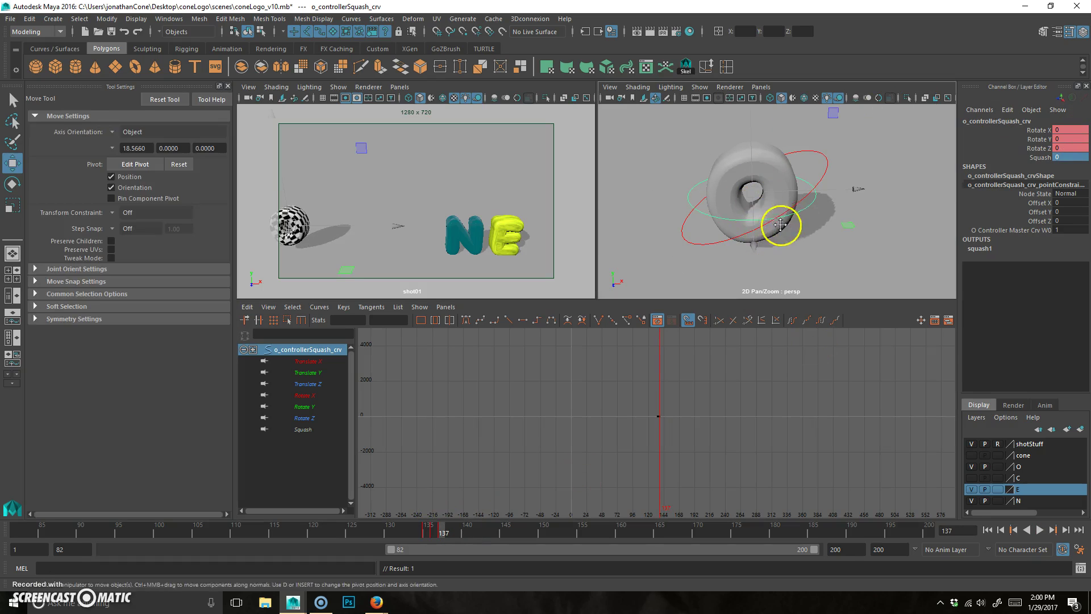
key(w)
Step: Stretch the O just before the impact by setting Squash to 0.2 on frame 134
drag(438, 526, 419, 533)
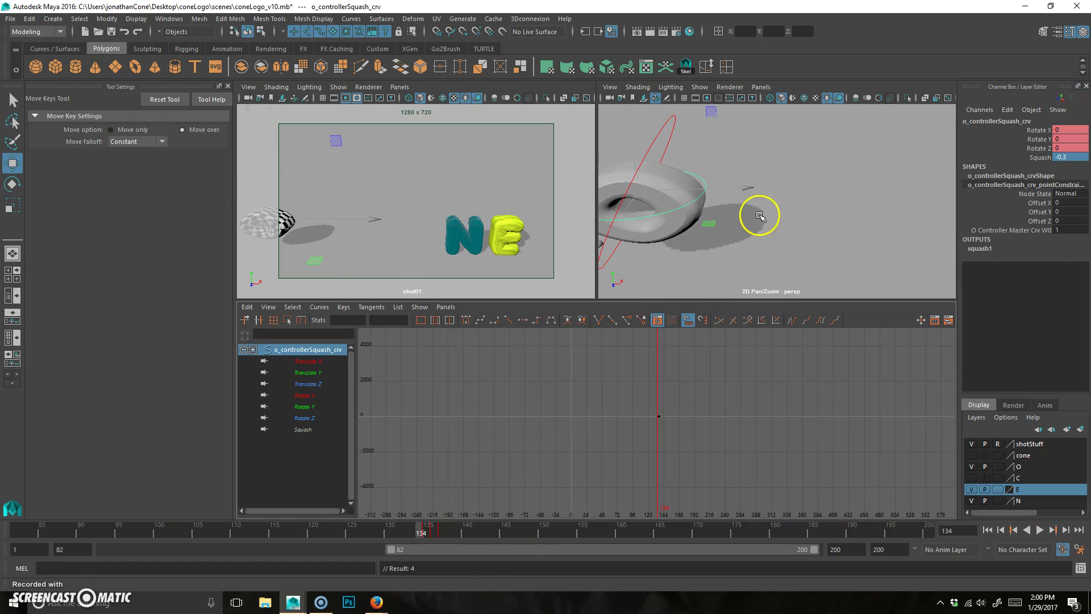
click(1076, 157)
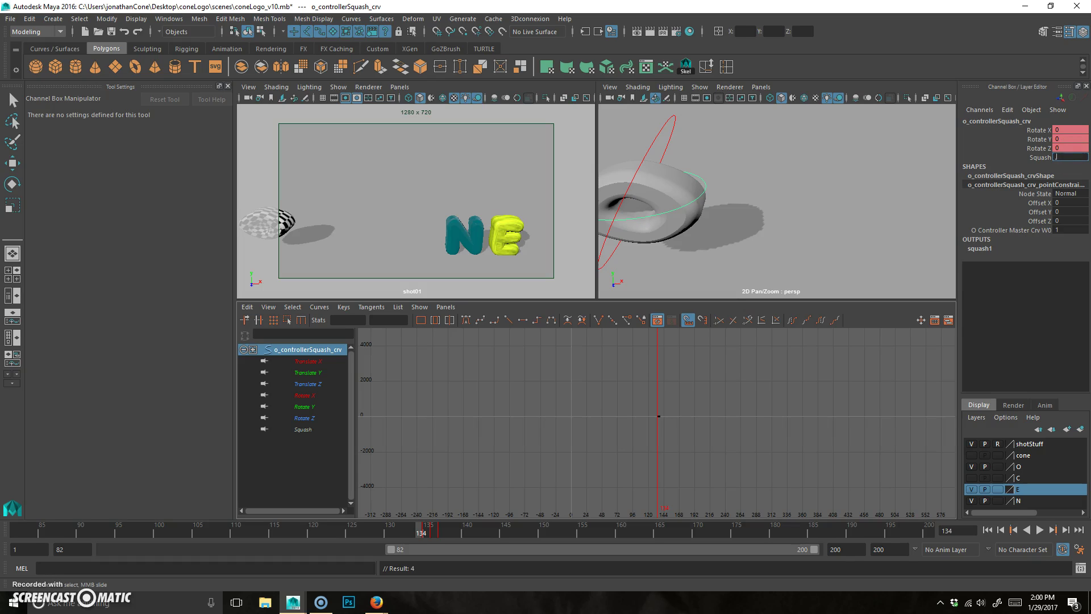
key(Return)
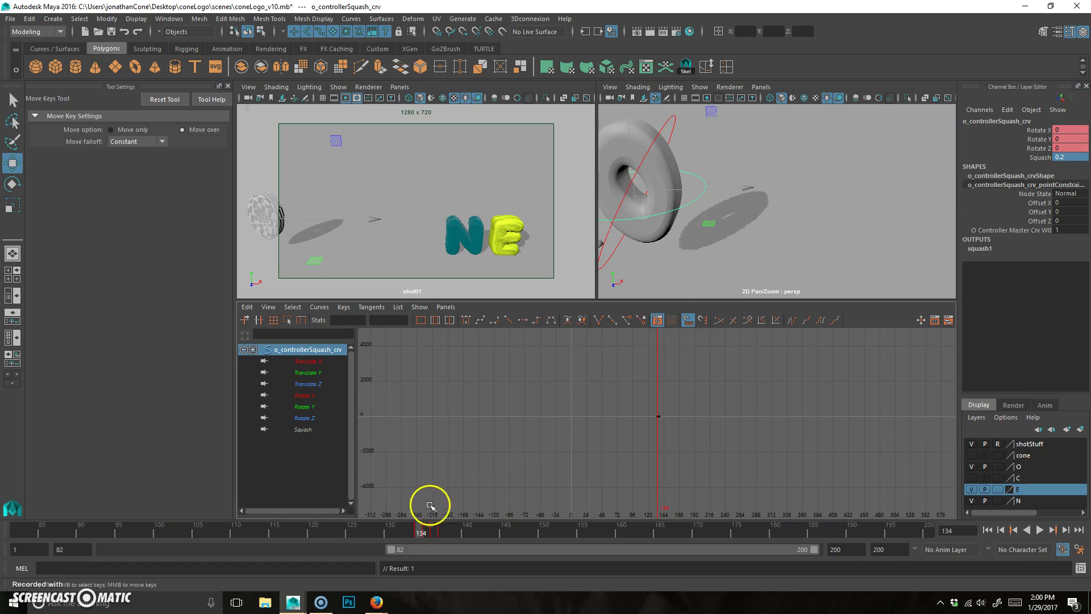
Step: Set Squash to 0 on frame 132 and raise the rebound stretch on frame 136 to 0.2
drag(418, 533, 402, 533)
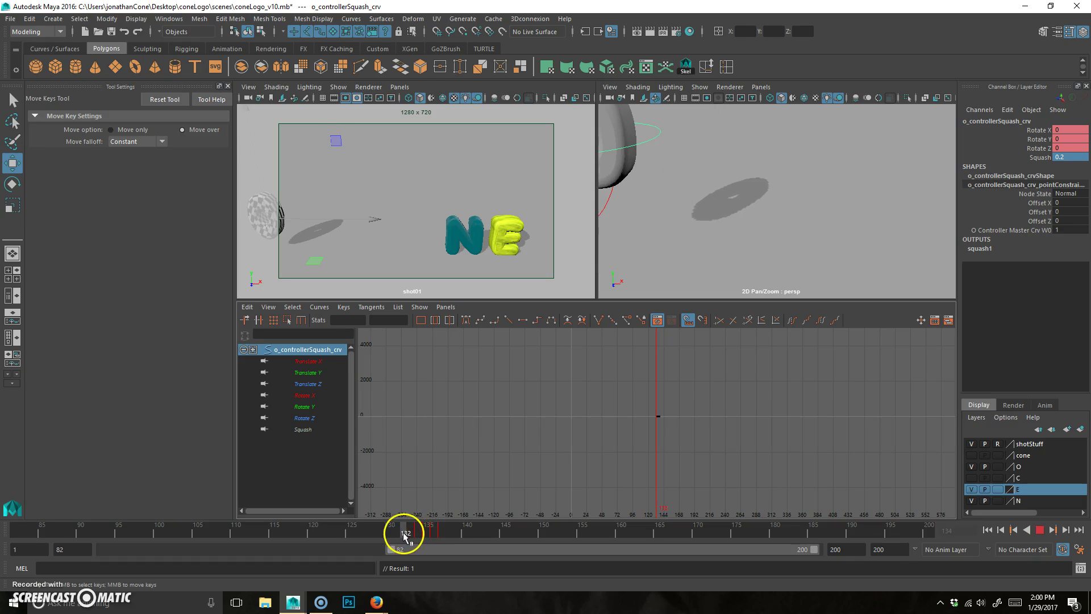
text(0)
key(Return)
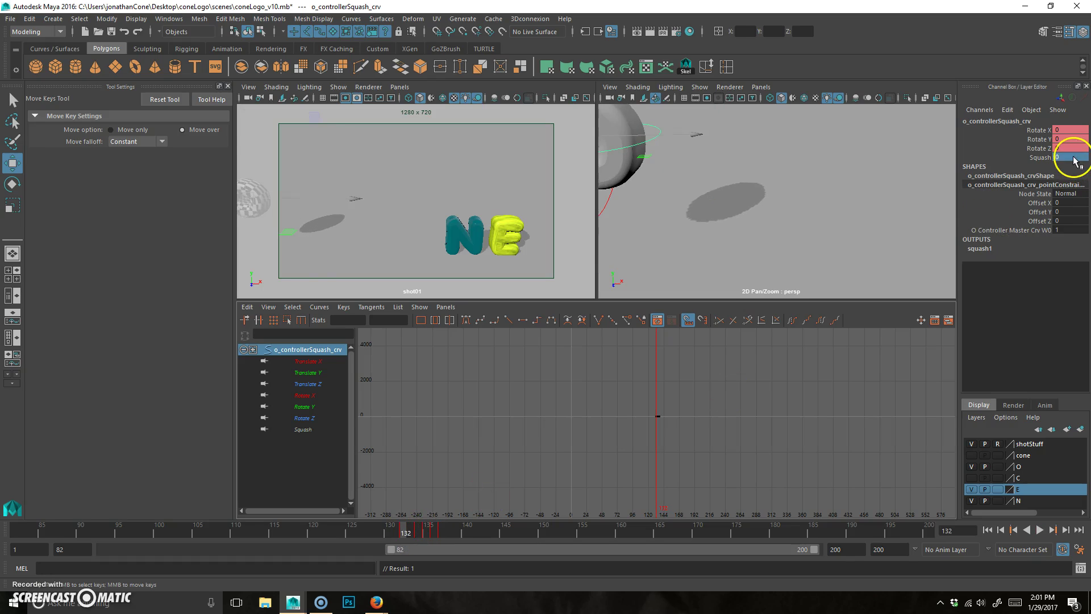
drag(402, 534, 432, 533)
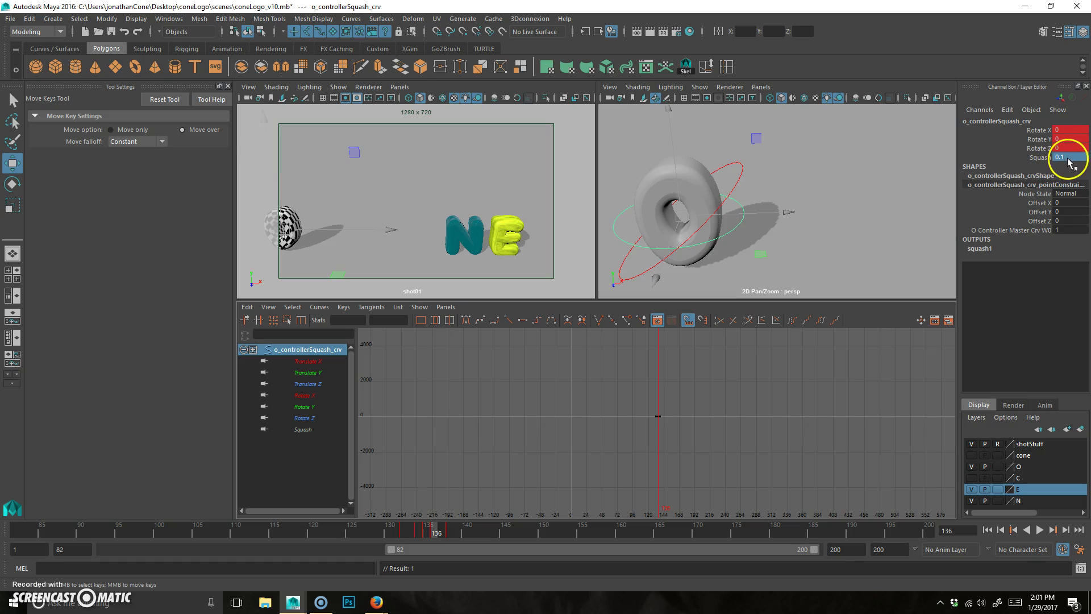
key(Return)
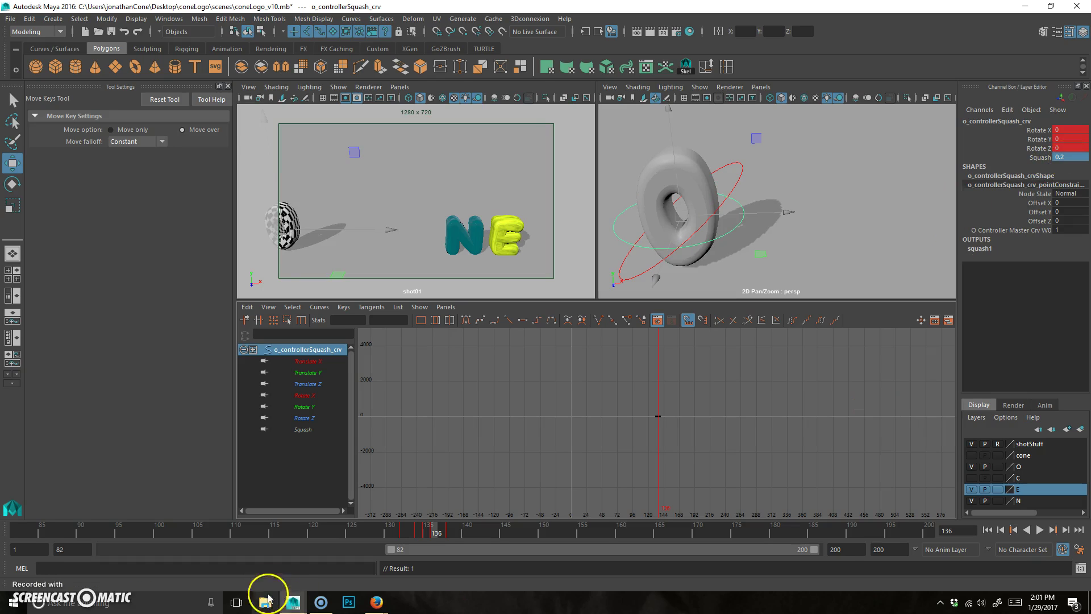
Step: Squash the O to -0.1 at its second landing on frame 145 and set a keyframe
drag(436, 531, 504, 537)
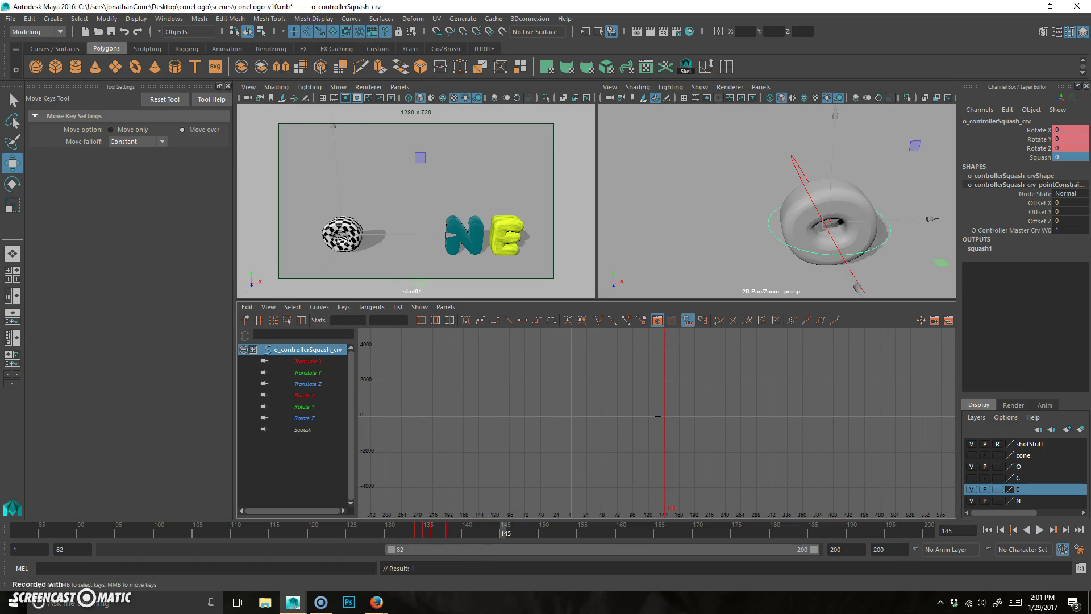
click(1040, 157)
middle_drag(912, 228, 900, 213)
key(s)
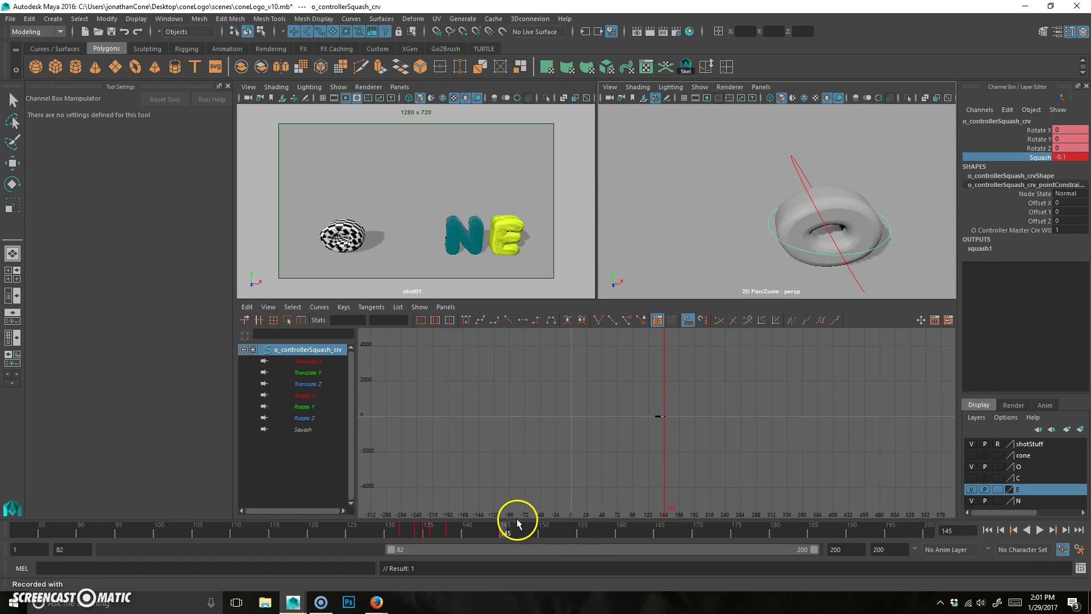
Step: Set Squash on frame 144 to 0.05, and increase that stretch to 0.1
click(498, 532)
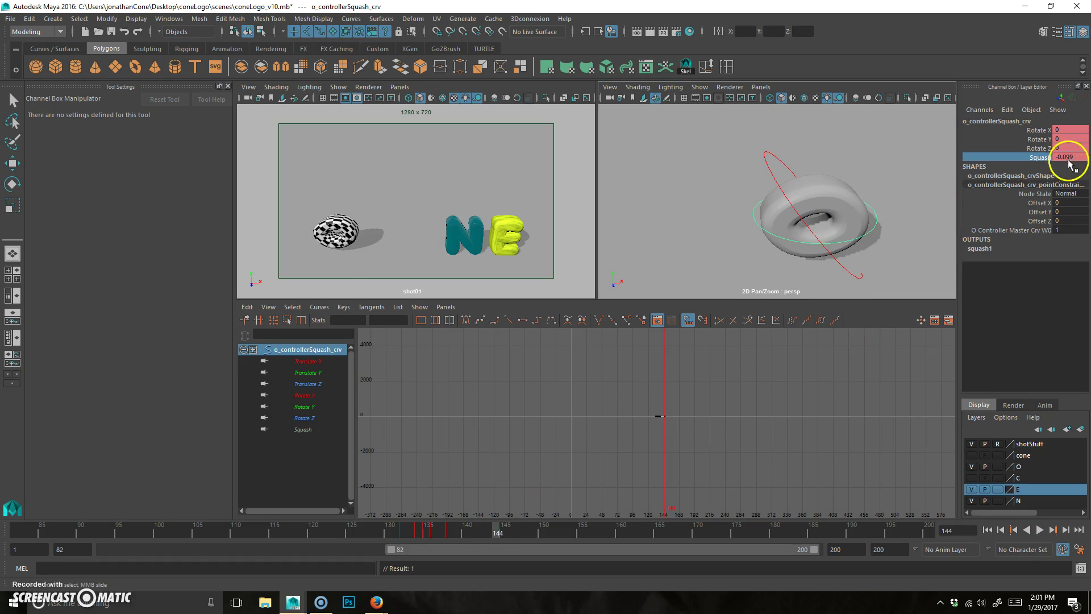
double_click(1067, 158)
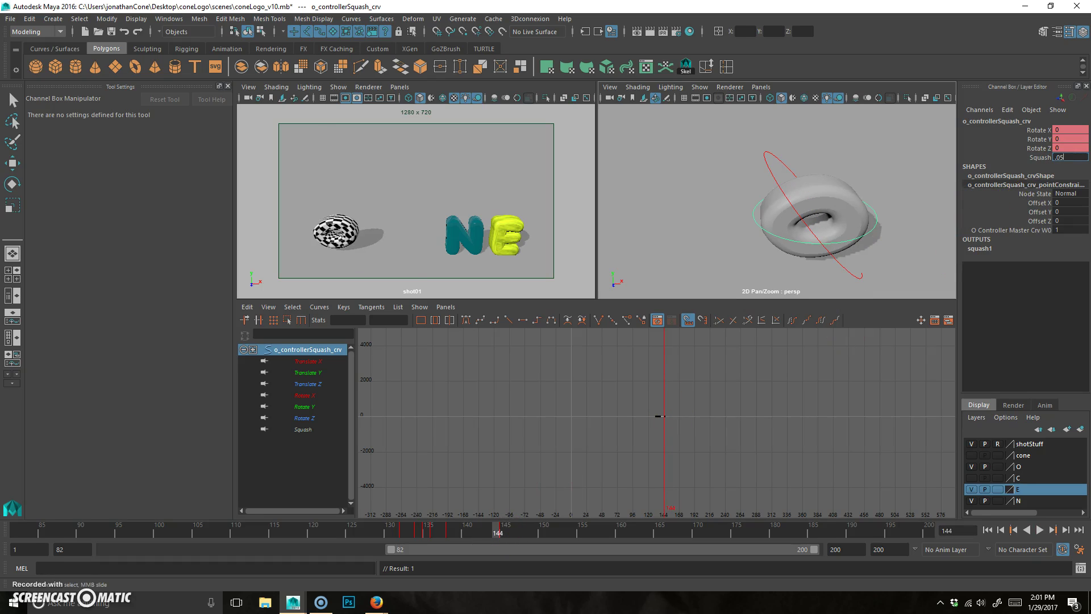
text(.05)
key(Return)
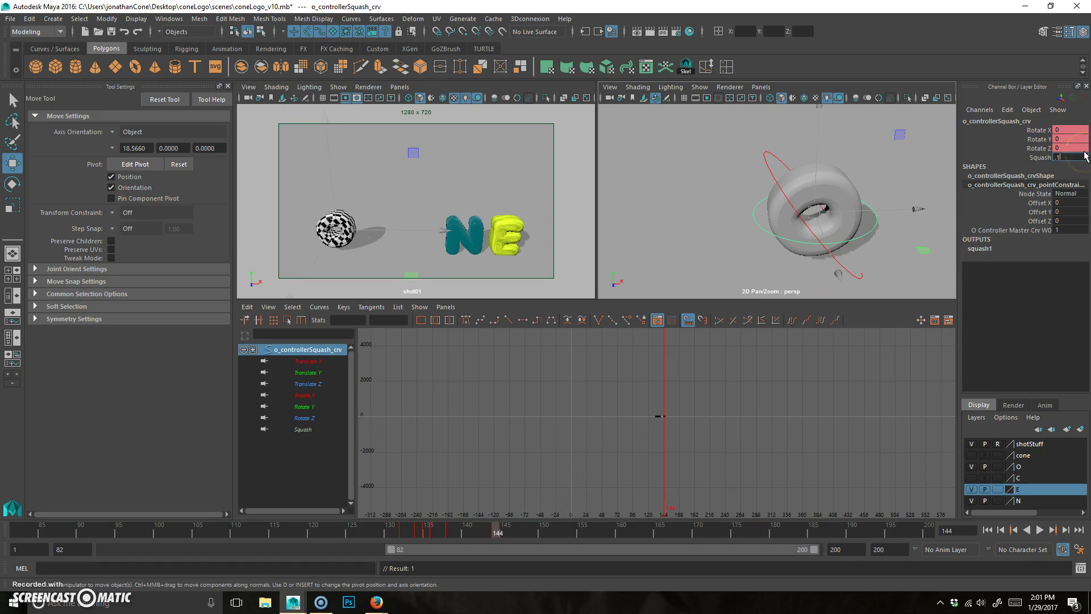
text(.1)
key(Return)
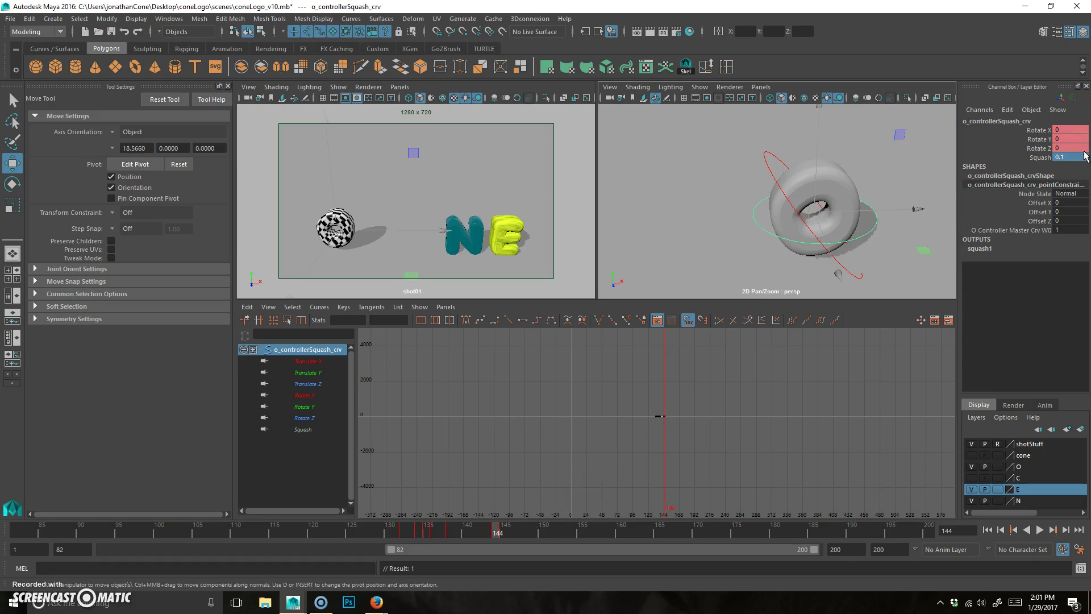
Step: Stretch the O right after the second landing by setting Squash to 0.1 on frame 146
click(504, 533)
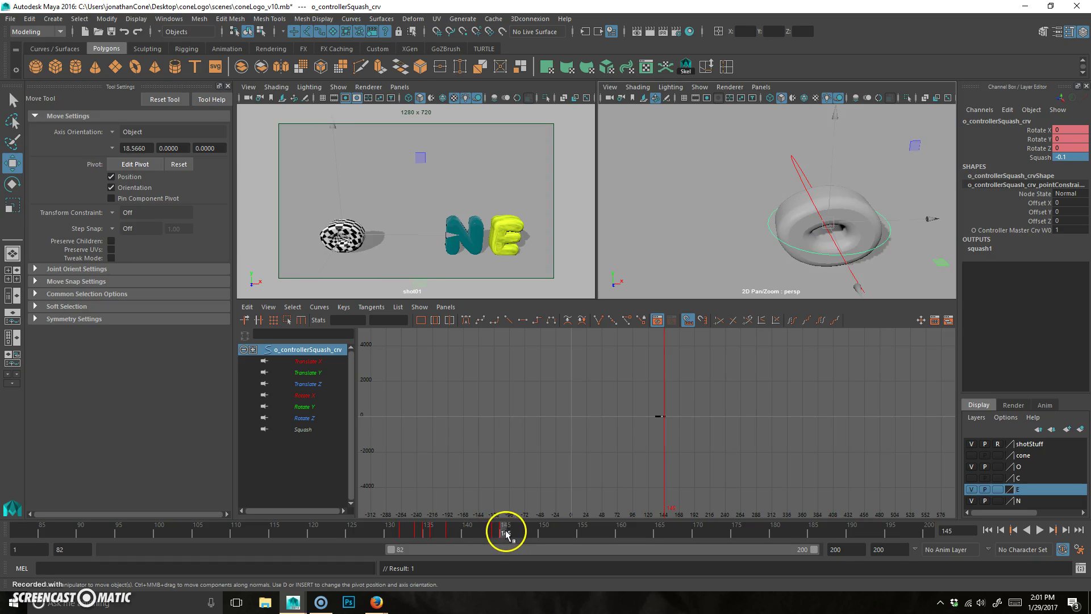
click(510, 535)
double_click(1060, 157)
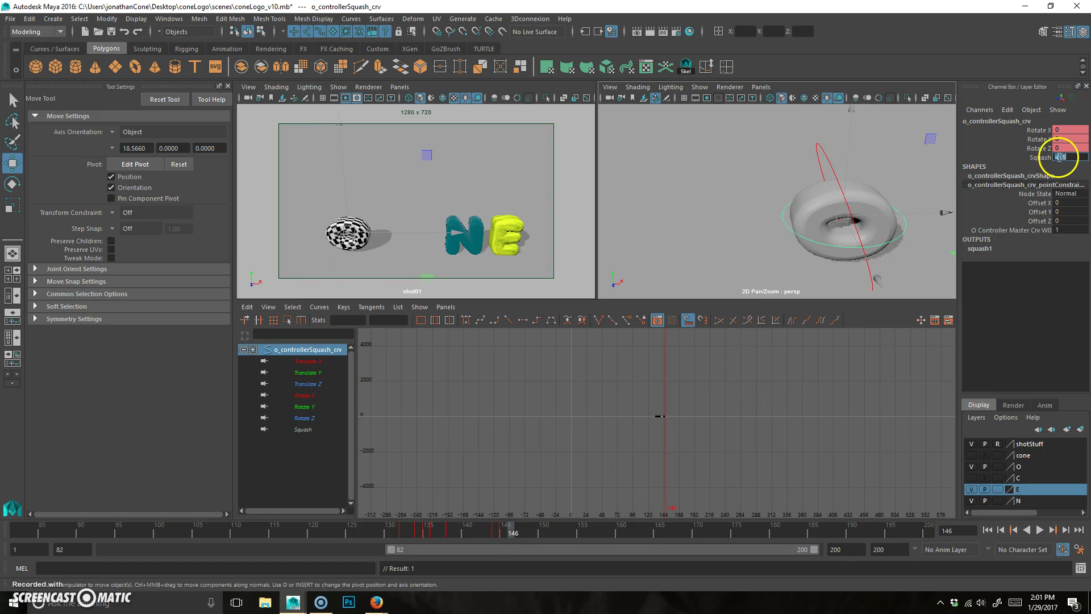
Step: Bring the O back to its normal shape around the second bounce with Squash 0 on frames 142 and 148
click(485, 534)
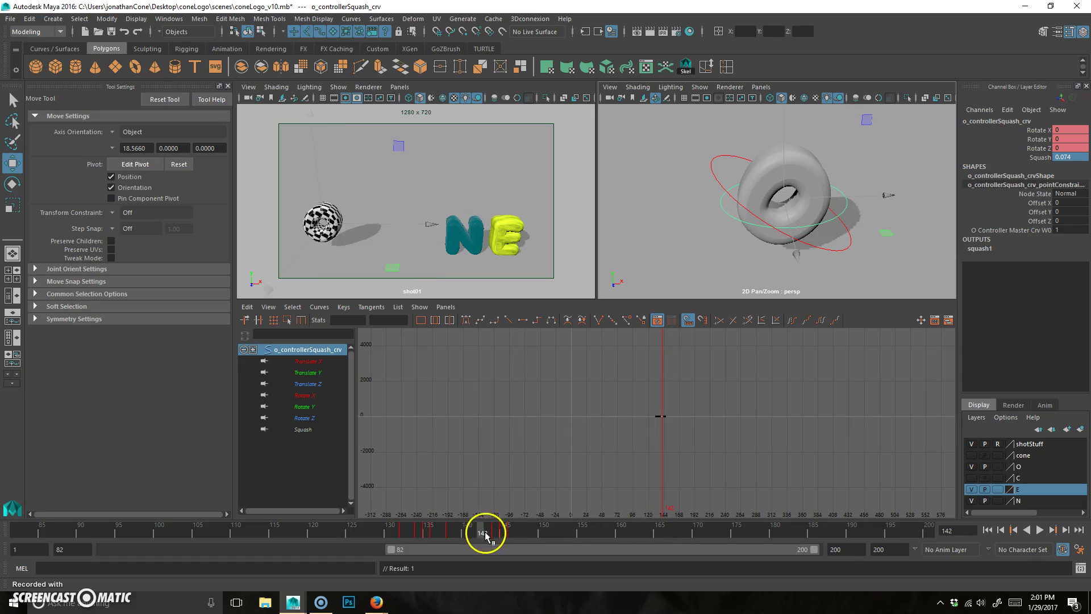
click(1077, 157)
text(0)
key(Return)
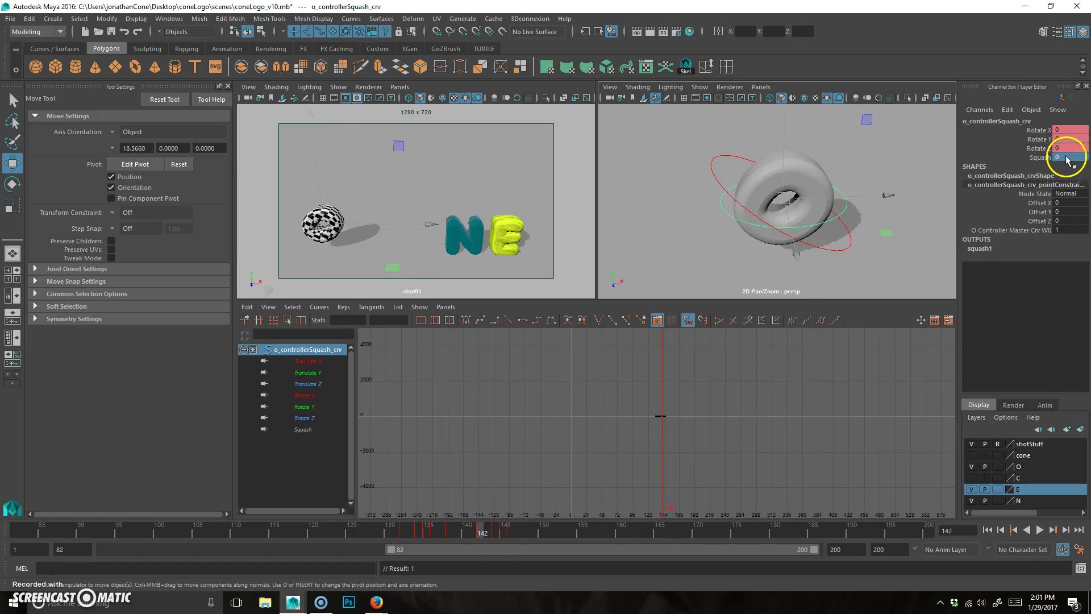
click(522, 534)
click(527, 535)
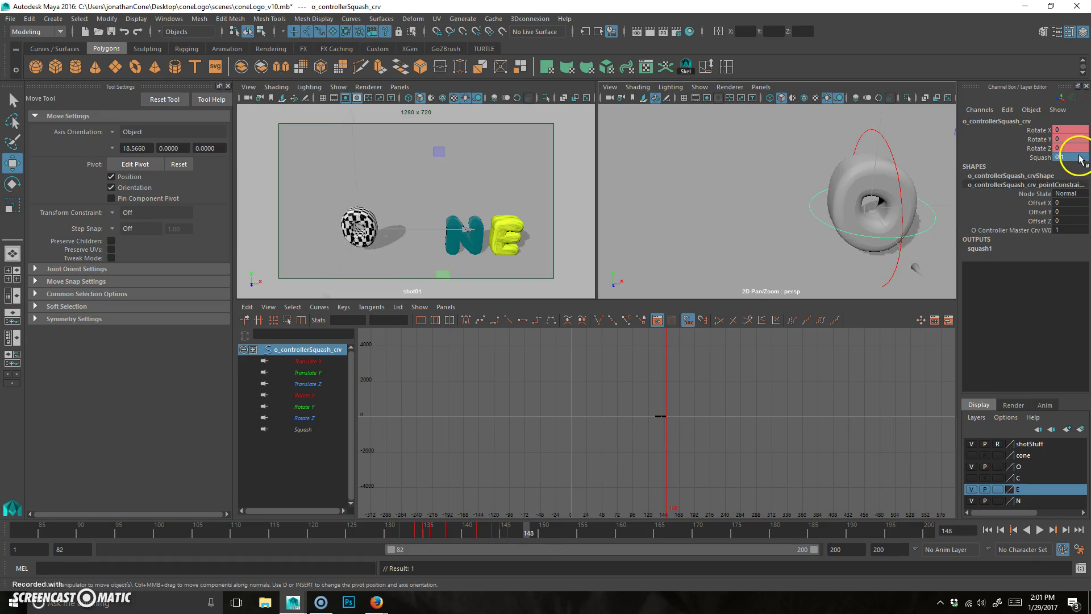
text(0)
key(Return)
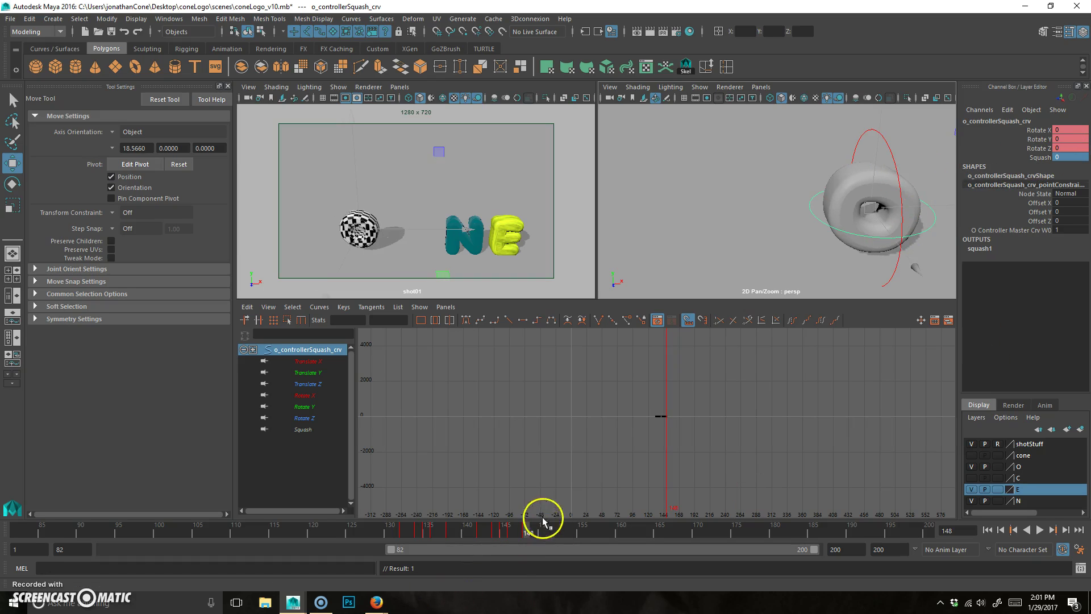
Step: Find the third landing of the O and set Squash to -0.1 on frame 153
click(533, 533)
drag(533, 533, 580, 535)
alt+middle_drag(866, 211, 723, 210)
click(583, 533)
mouse_move(584, 534)
mouse_down()
mouse_move(539, 532)
mouse_move(566, 532)
mouse_up()
click(1058, 156)
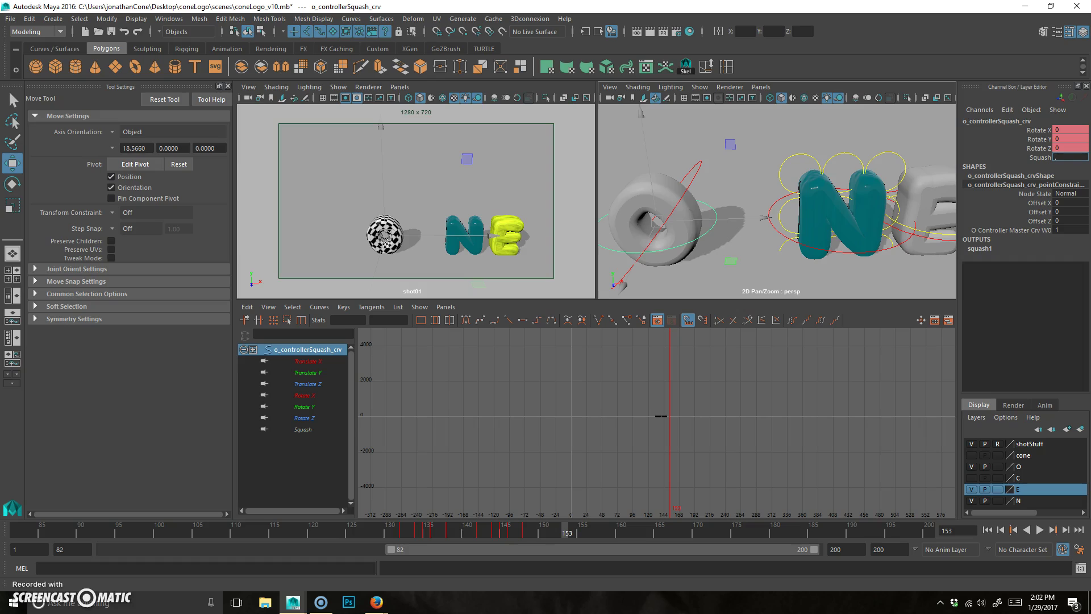
key(Return)
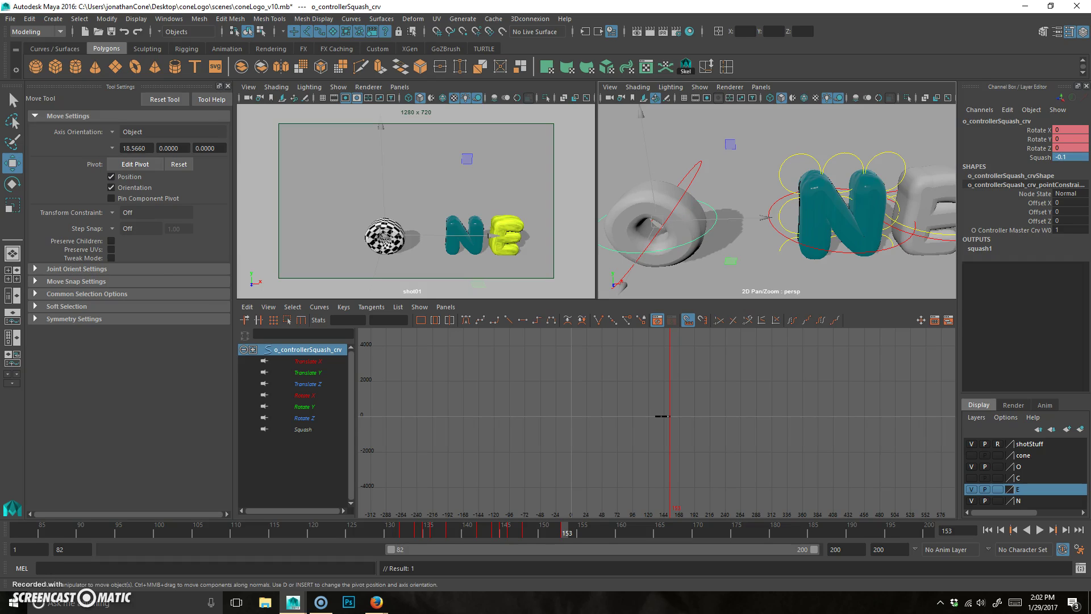
Step: Compare with the squash on frame 145, and set Squash on frame 153 to -0.05
click(502, 530)
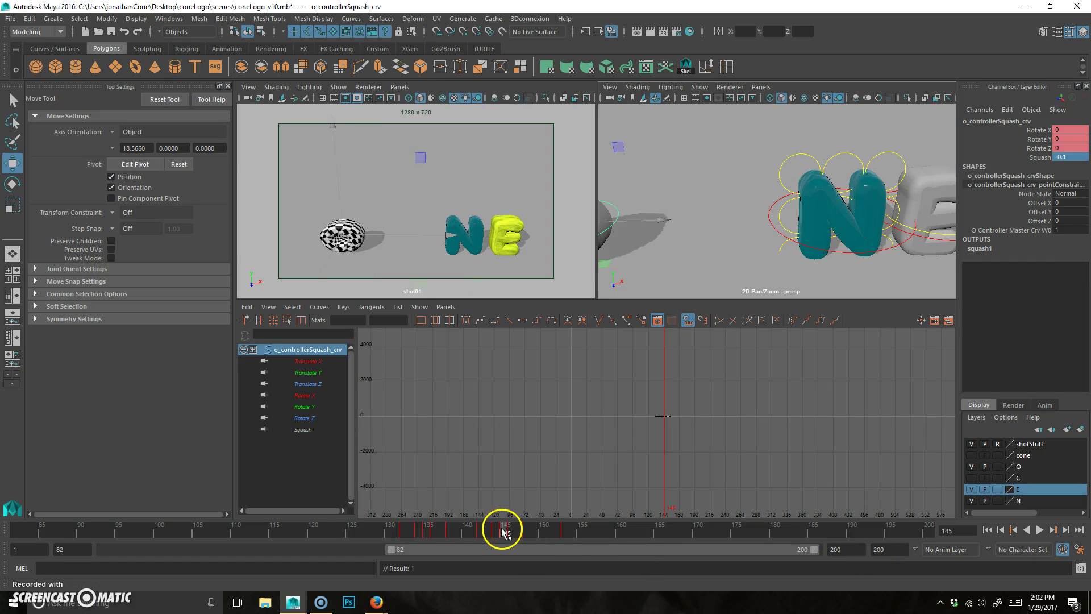
click(566, 530)
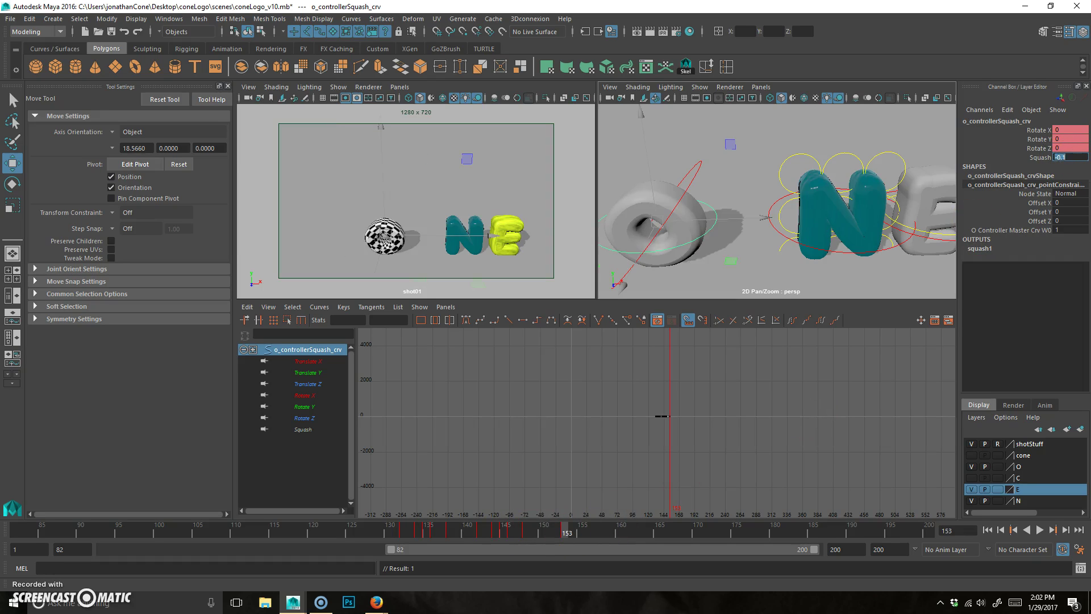
text(-0.05)
key(Return)
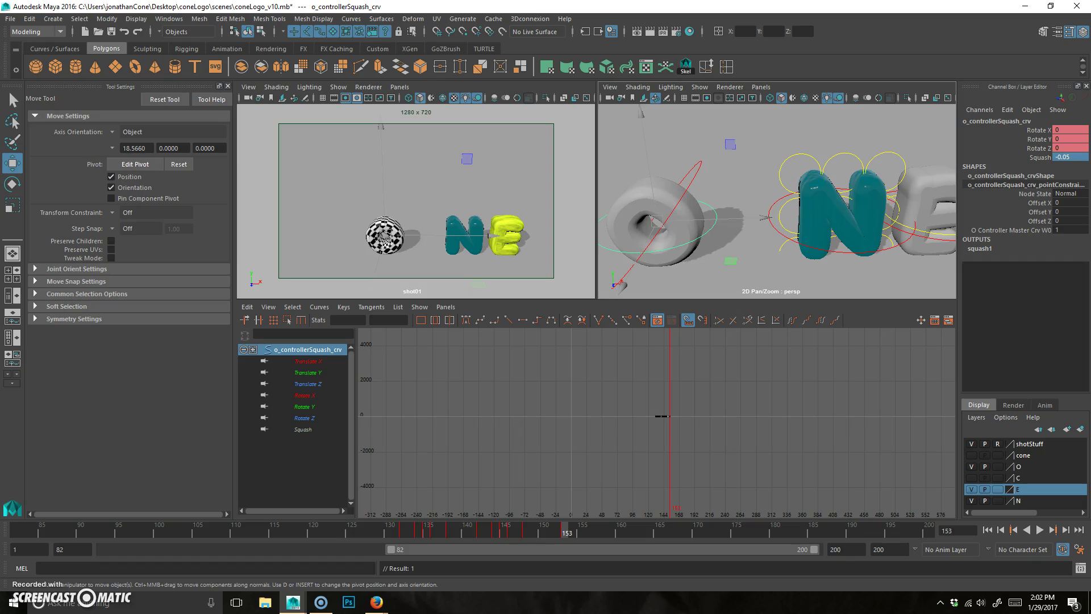
Step: Set the O controller's Squash to -0.01 on frame 152, just before the third landing
click(559, 530)
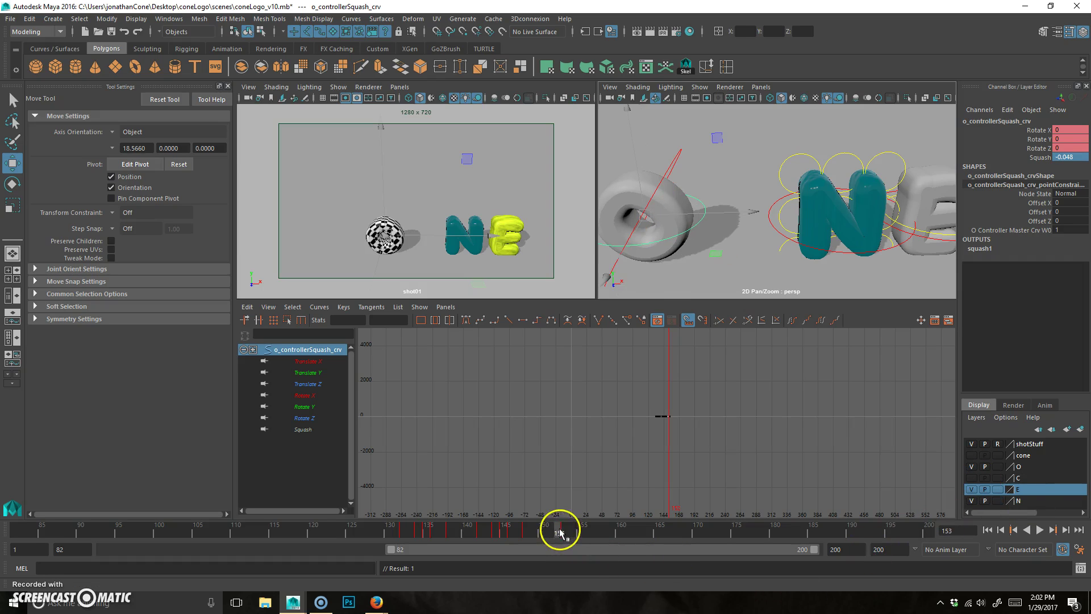
click(1082, 157)
text(-.01)
key(Return)
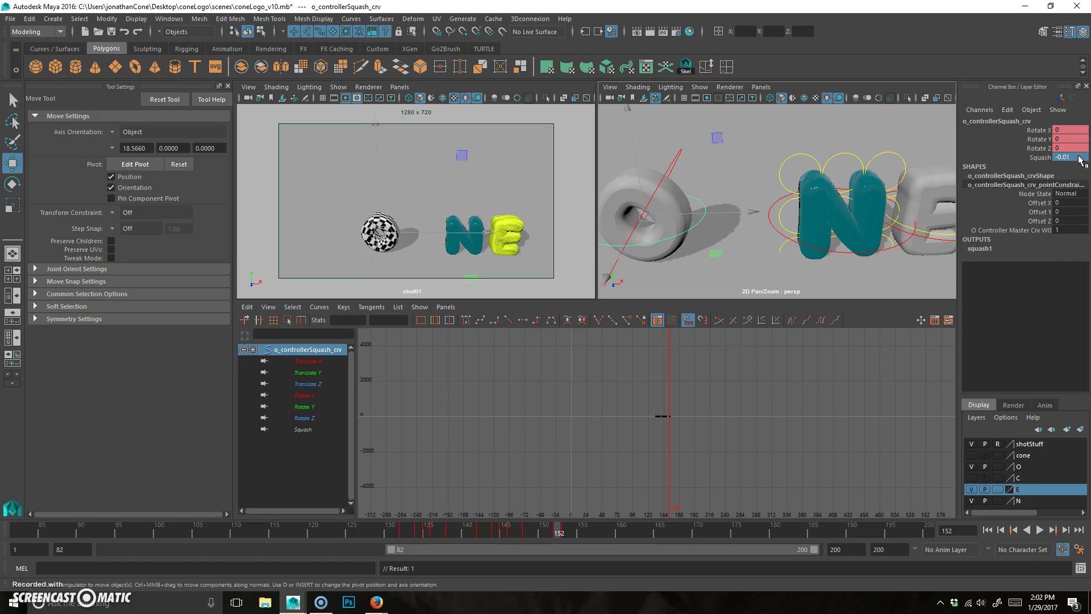
Step: Set the O controller's Squash to 0.01 on frame 154, just after the third landing
drag(568, 530, 575, 530)
click(1062, 157)
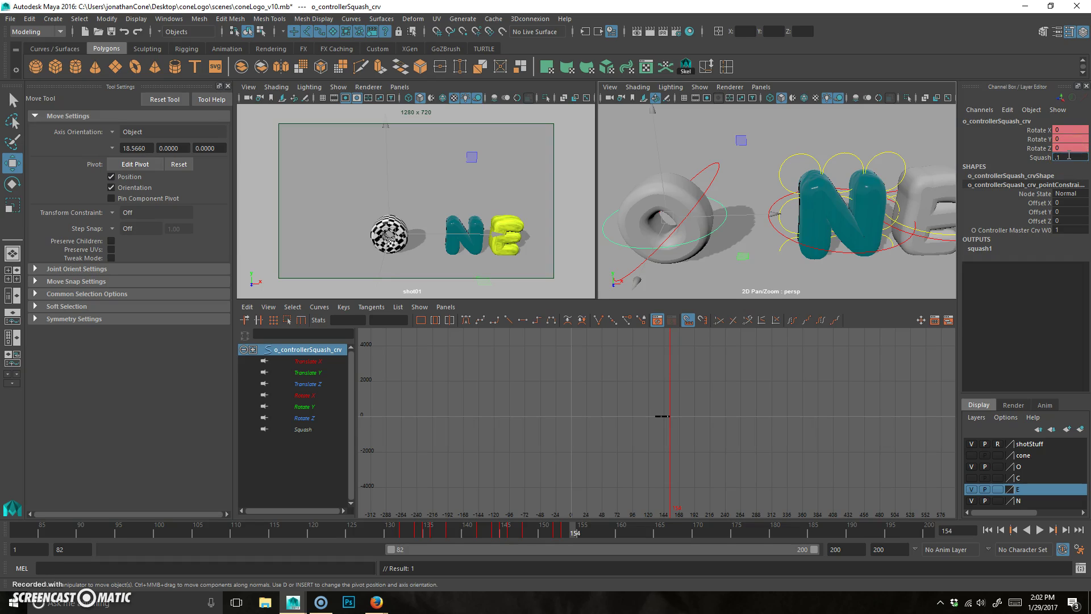
text(-.01)
key(Return)
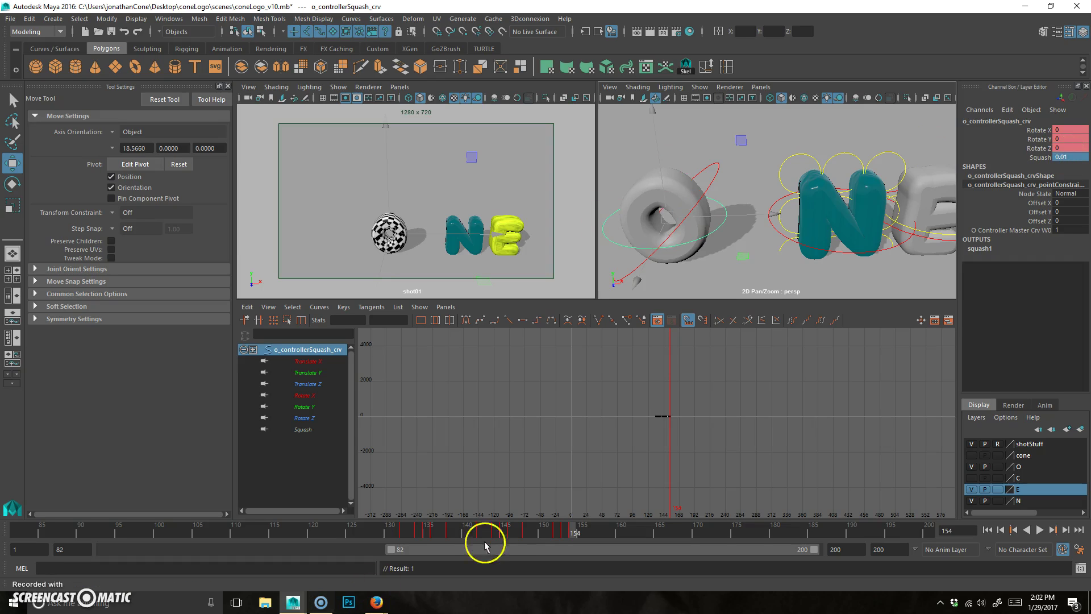
Step: Set the O controller's Squash to 0.01 on frame 152, just before the third landing
click(559, 527)
click(1061, 157)
text(.005)
key(Return)
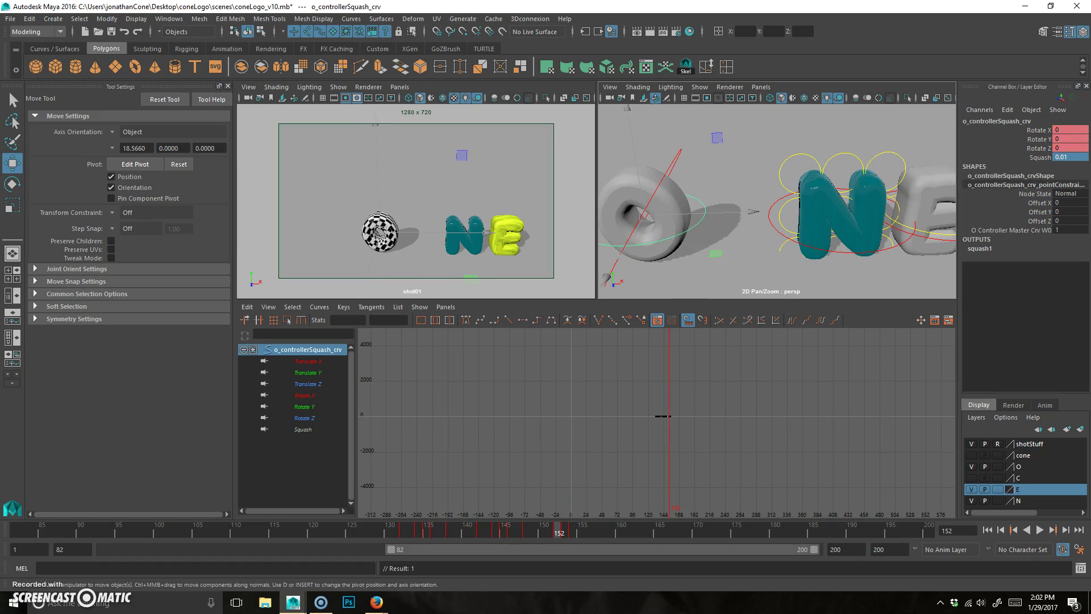
Step: Key the O controller's Squash on frame 150 ahead of the third landing, and set it to 0 on frame 156
click(543, 528)
click(1071, 158)
text(0.01)
key(Return)
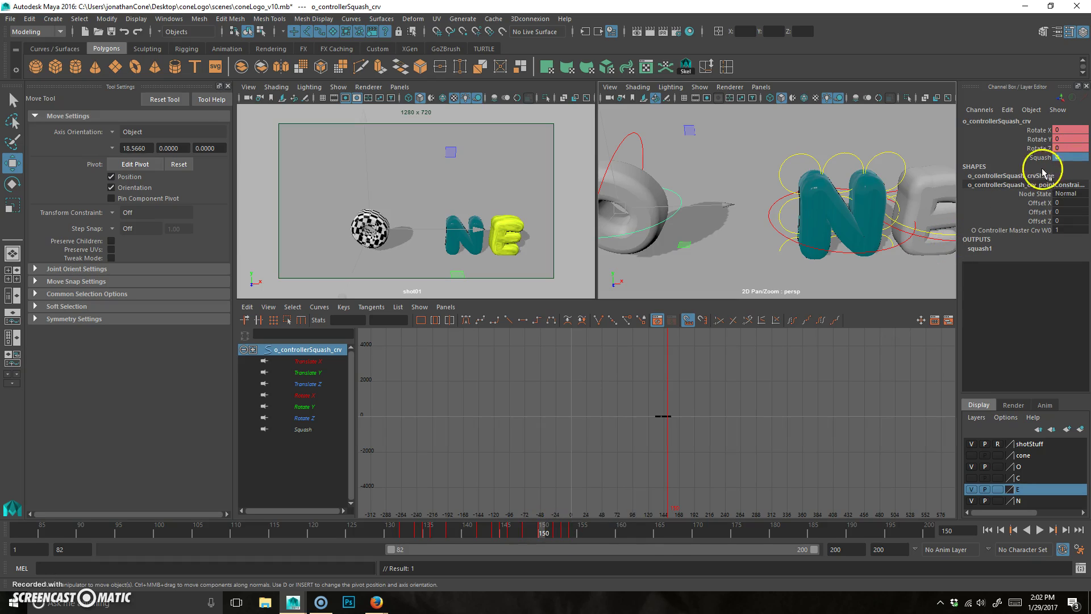
click(588, 532)
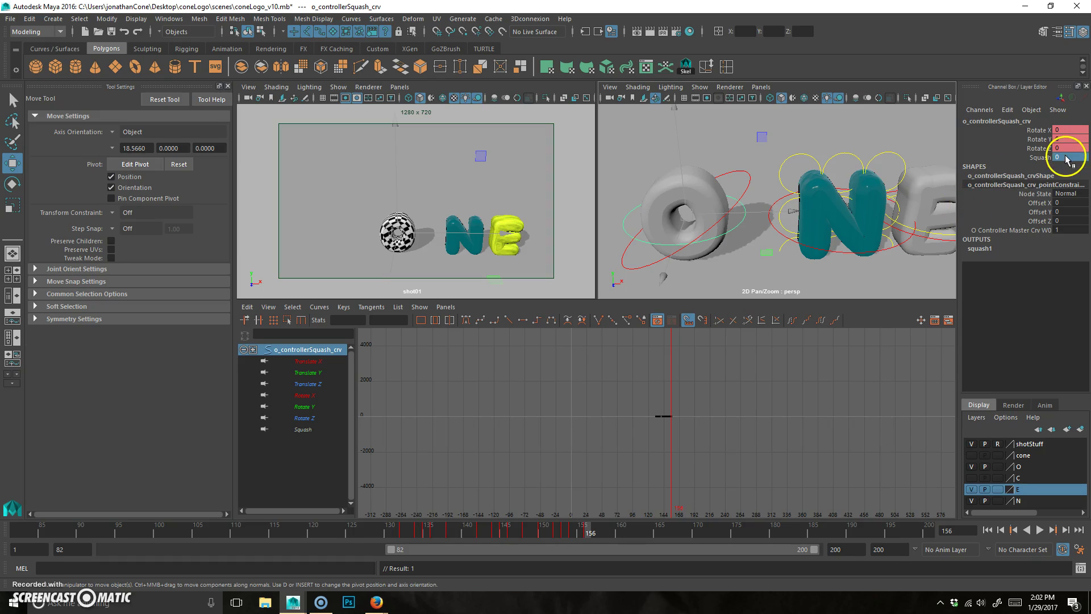
Step: Scrub and play back the O's bouncing entrance to review the finished squash and stretch
click(614, 532)
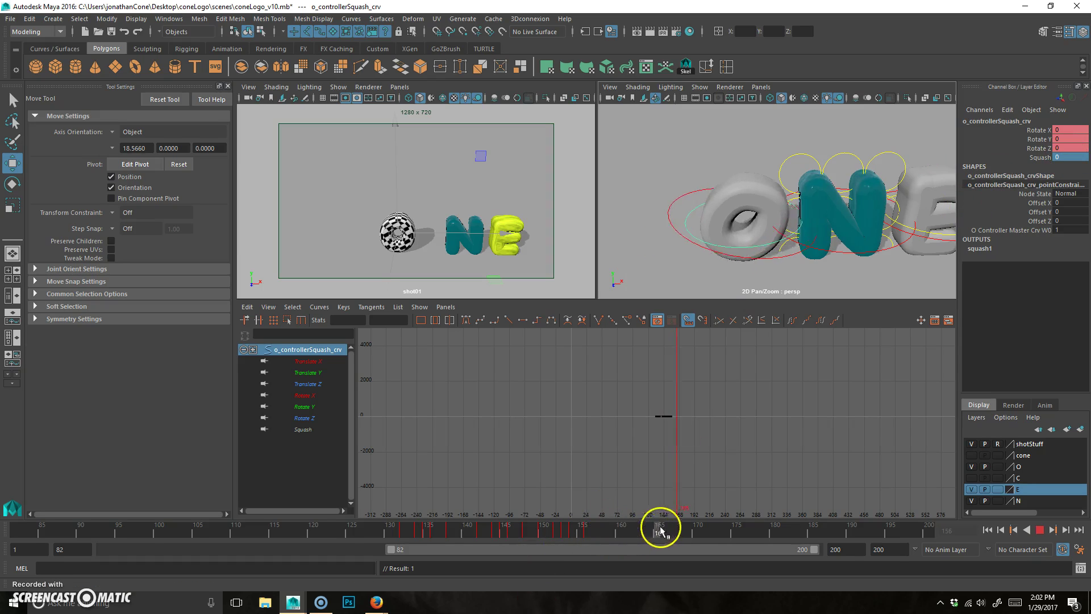
drag(569, 525, 290, 529)
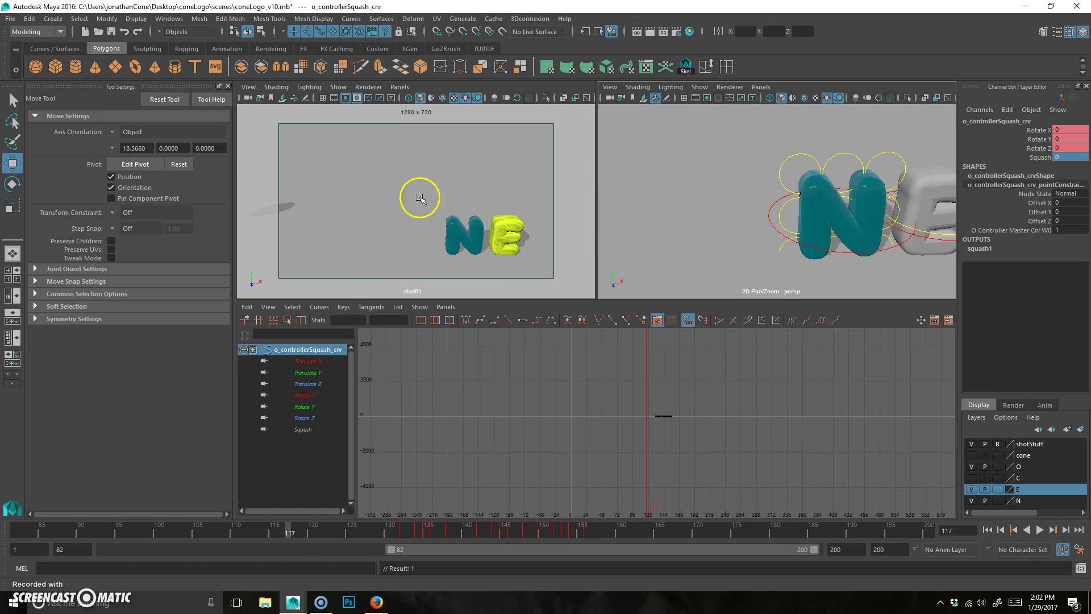
click(1039, 529)
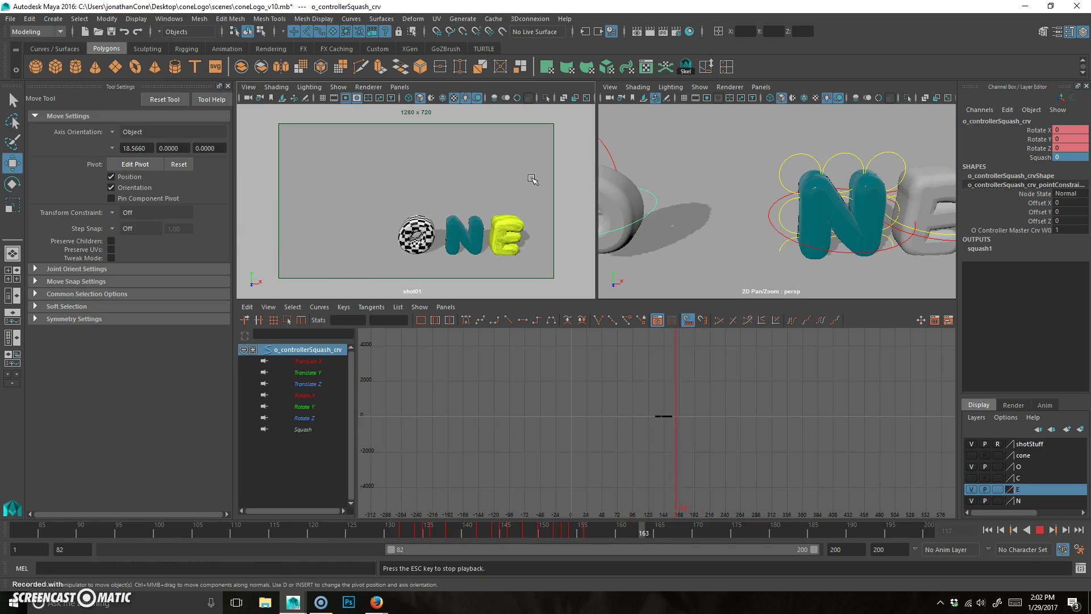
click(1041, 531)
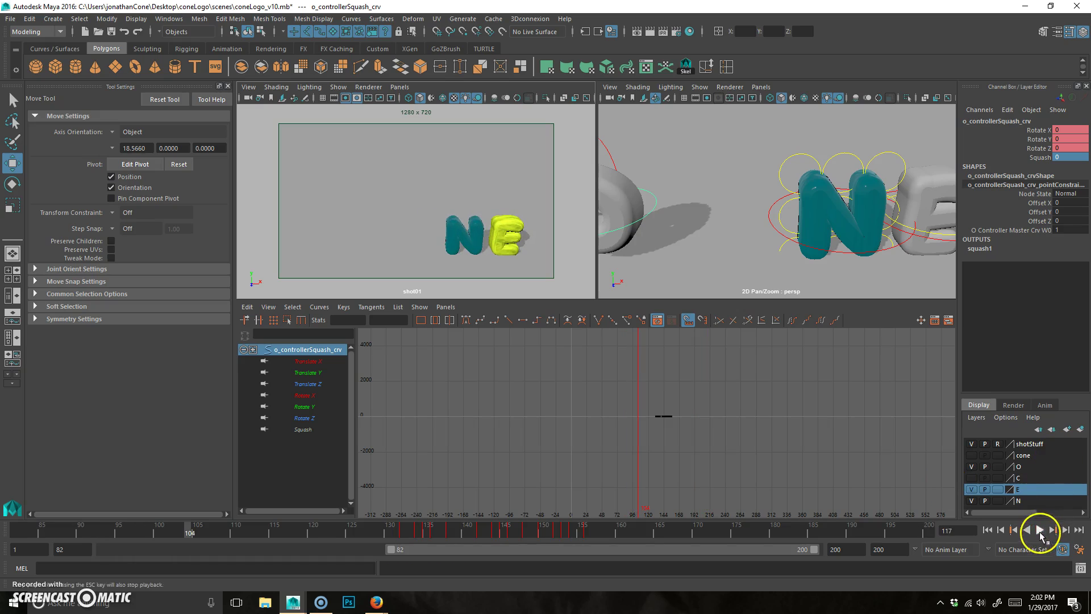
Step: Show the C layer and key the C's master controller on frame 195 in an enlarged perspective view
click(971, 478)
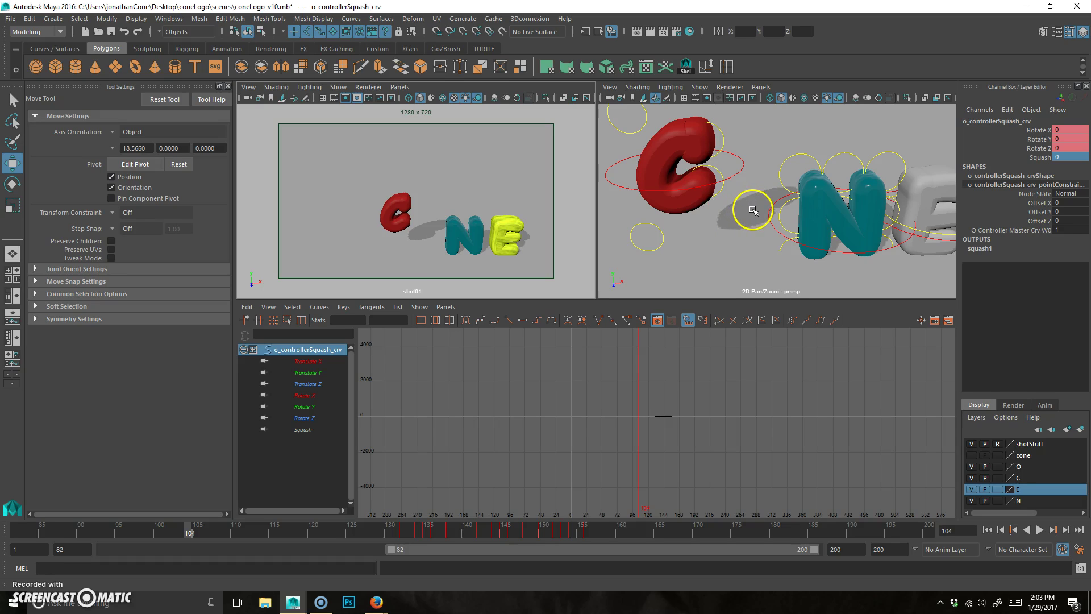
click(742, 169)
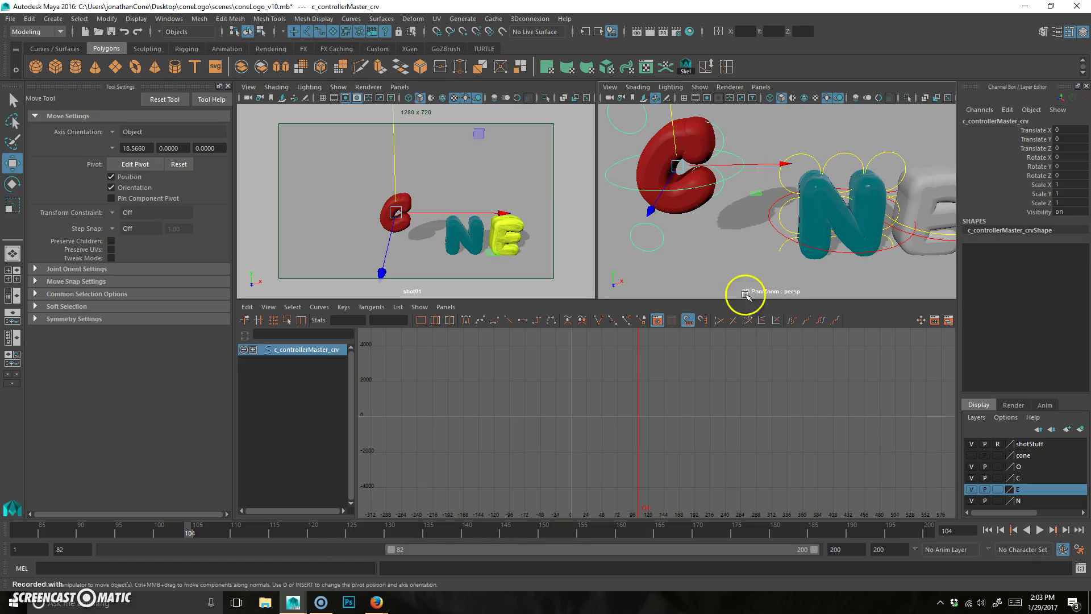
drag(526, 533, 889, 533)
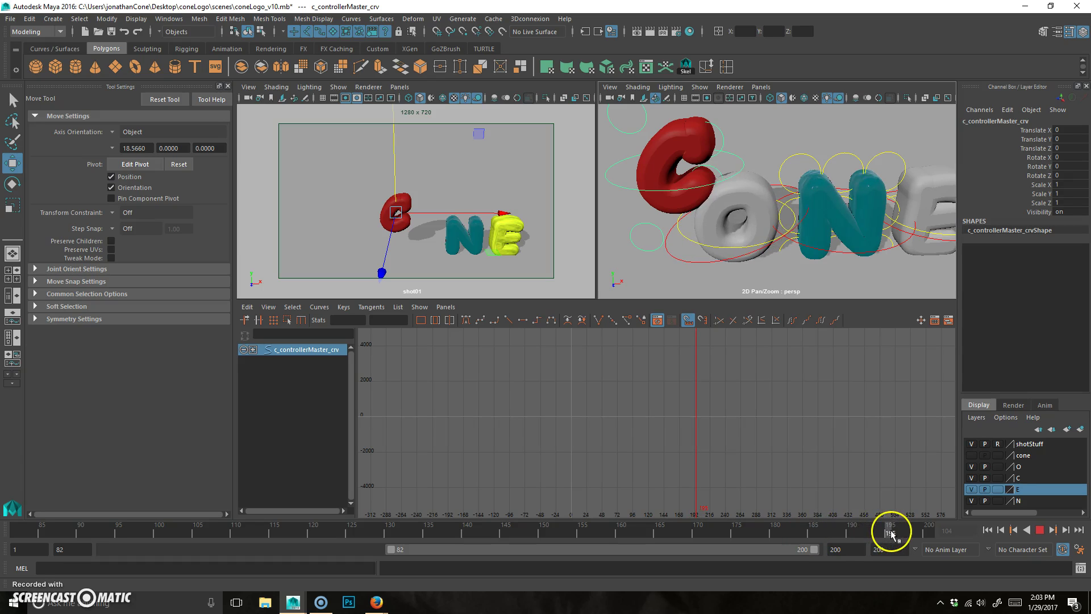
scroll(837, 232, down, 3)
key(space)
alt+drag(675, 299, 629, 314)
alt+right_drag(629, 314, 595, 336)
alt+drag(594, 336, 625, 396)
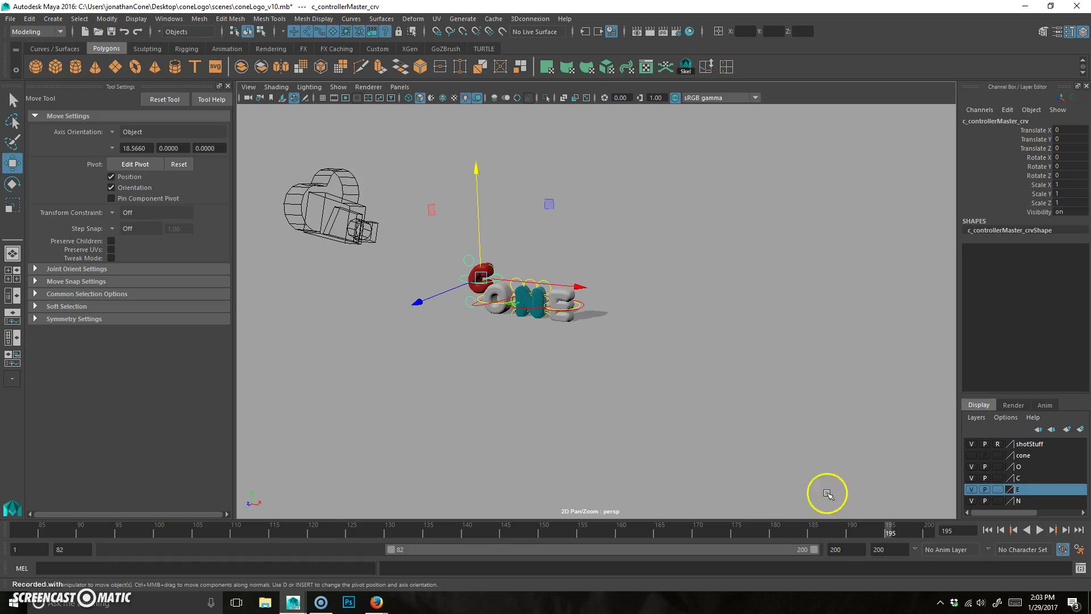
key(s)
Step: Move the C's master controller along X to about 9.5, well past the E
drag(585, 285, 906, 314)
alt+right_drag(548, 401, 712, 365)
alt+middle_drag(712, 364, 635, 374)
drag(904, 304, 936, 340)
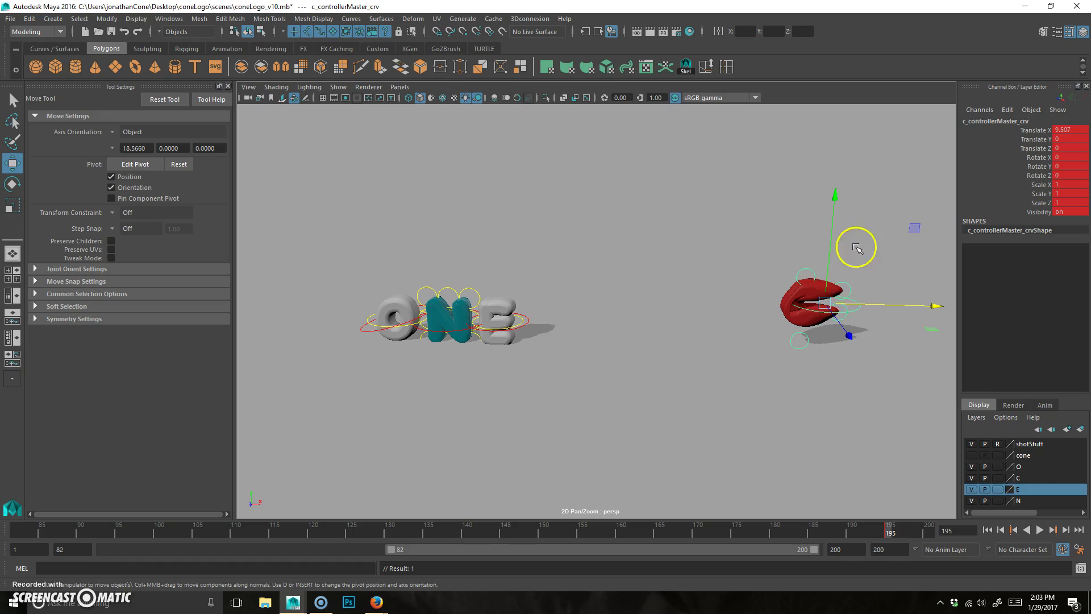
Step: Open the Hypergraph Hierarchy beside the viewport and inspect curve1 under the C's nonTransform_grp to trace the letter's distortion
click(790, 296)
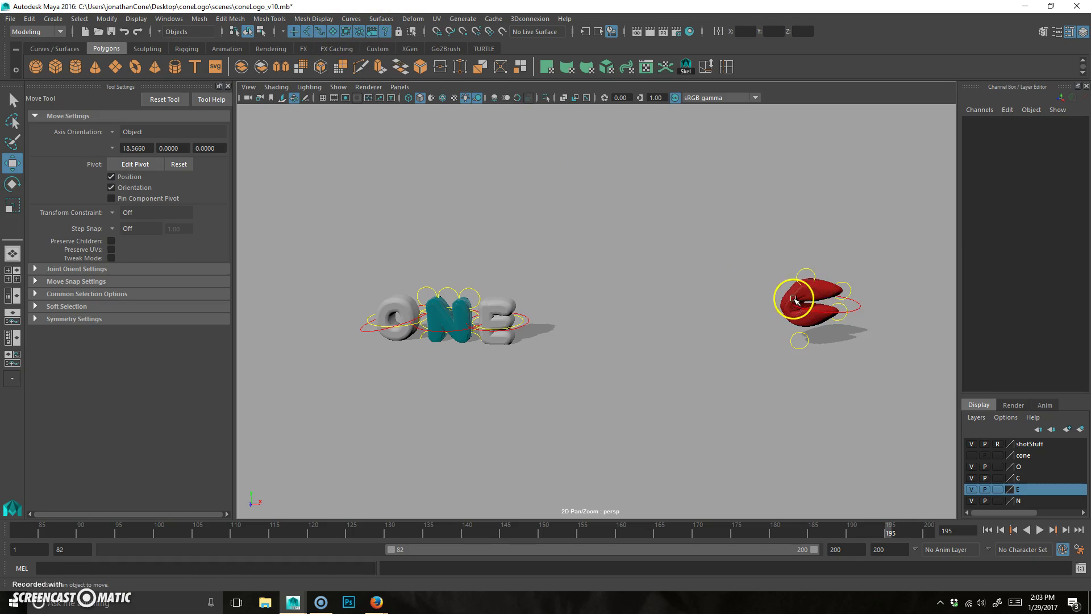
click(817, 304)
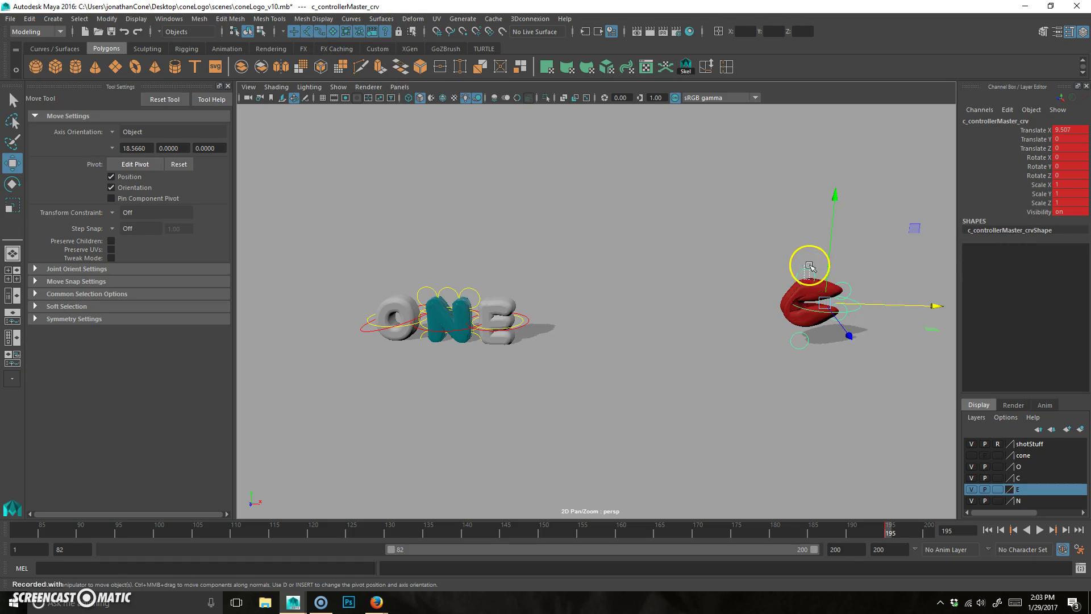
click(723, 288)
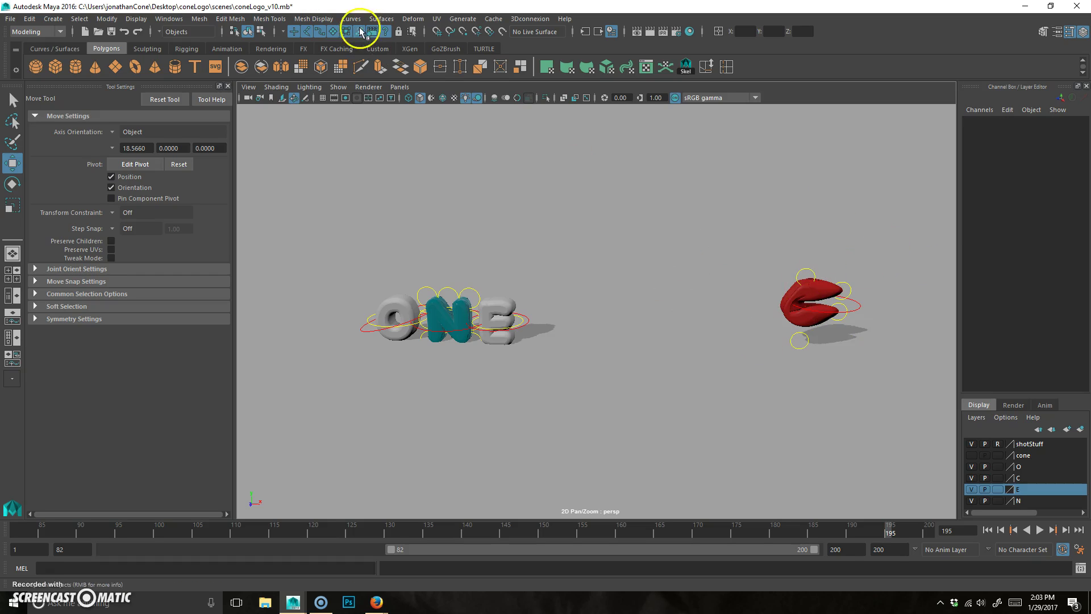
click(169, 19)
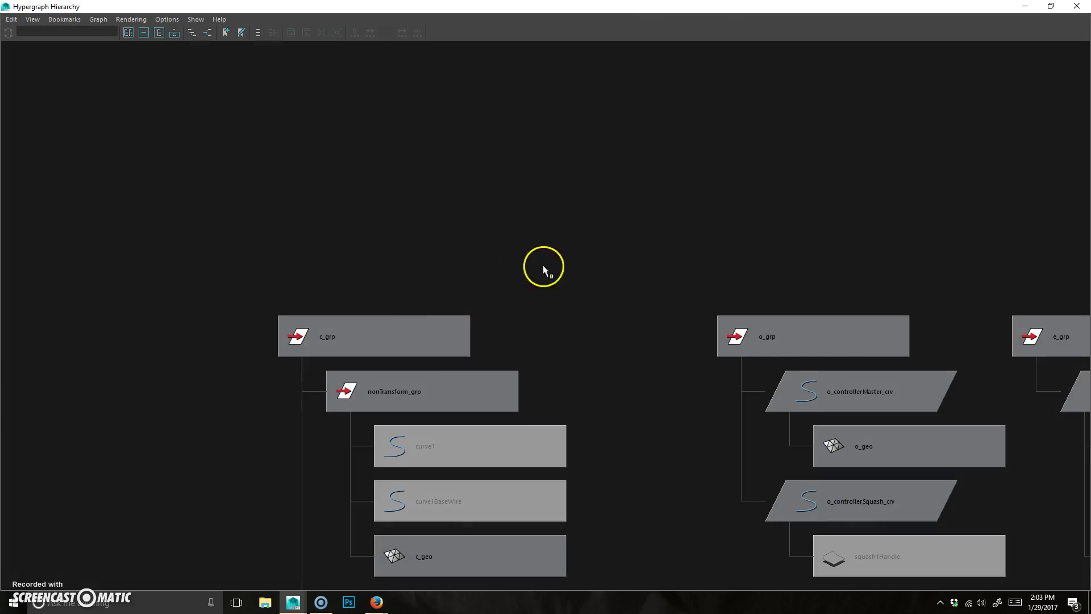
scroll(656, 390, down, 2)
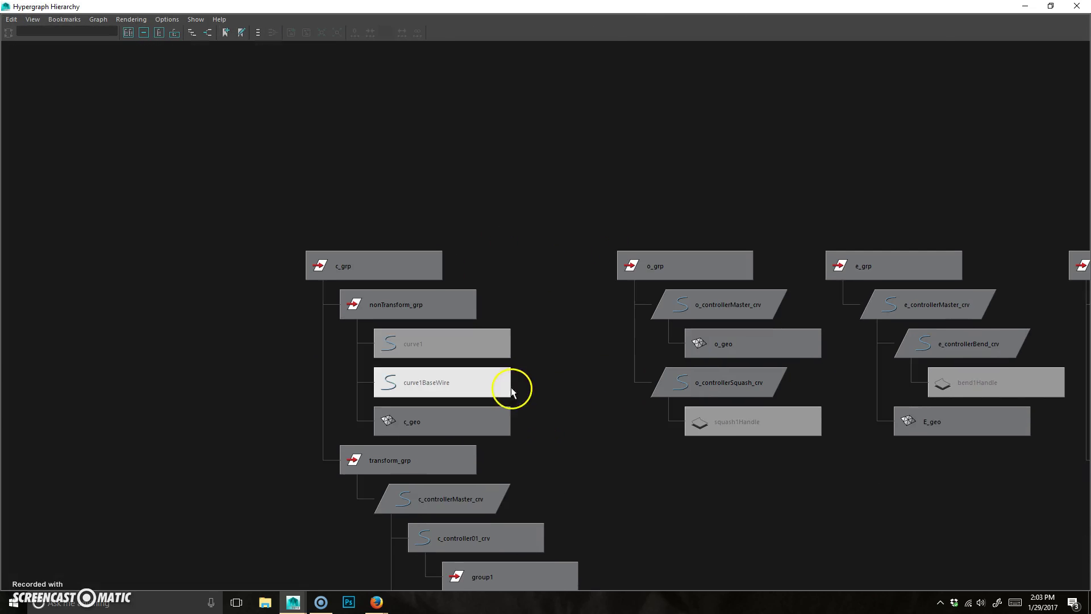
click(487, 335)
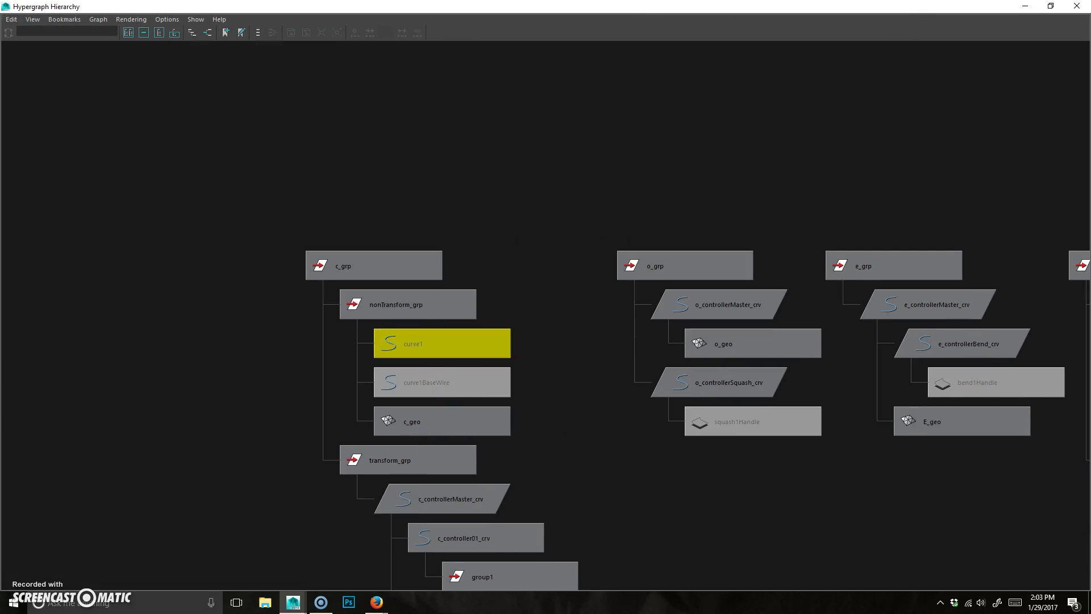
double_click(921, 12)
drag(760, 86, 214, 102)
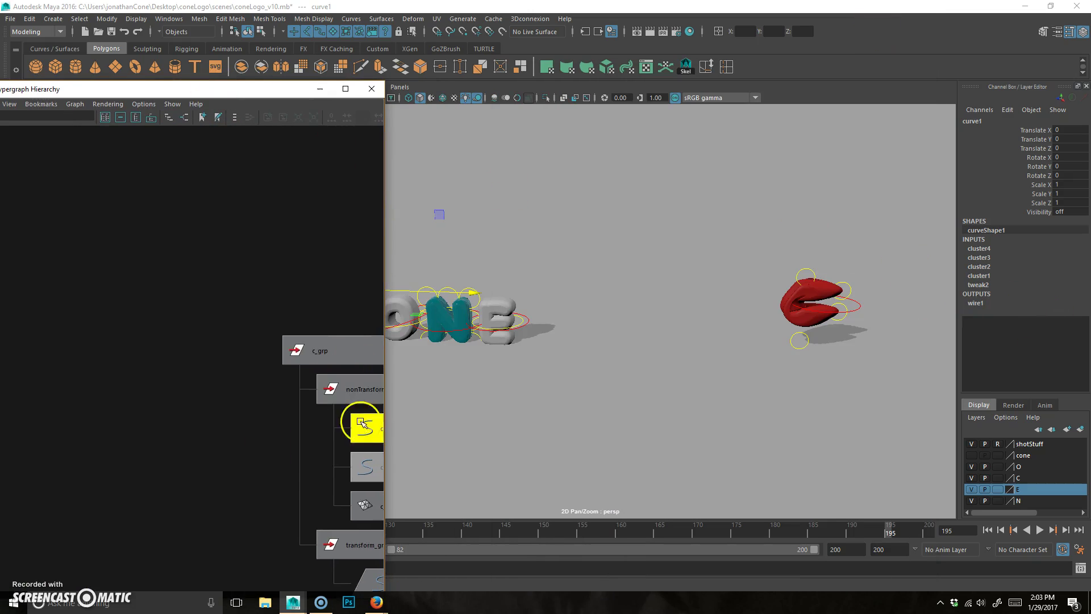
Step: Set the Dropoff Distance of c_geo's wire1 deformer to 5, and close the Hypergraph Hierarchy
key(f)
click(230, 418)
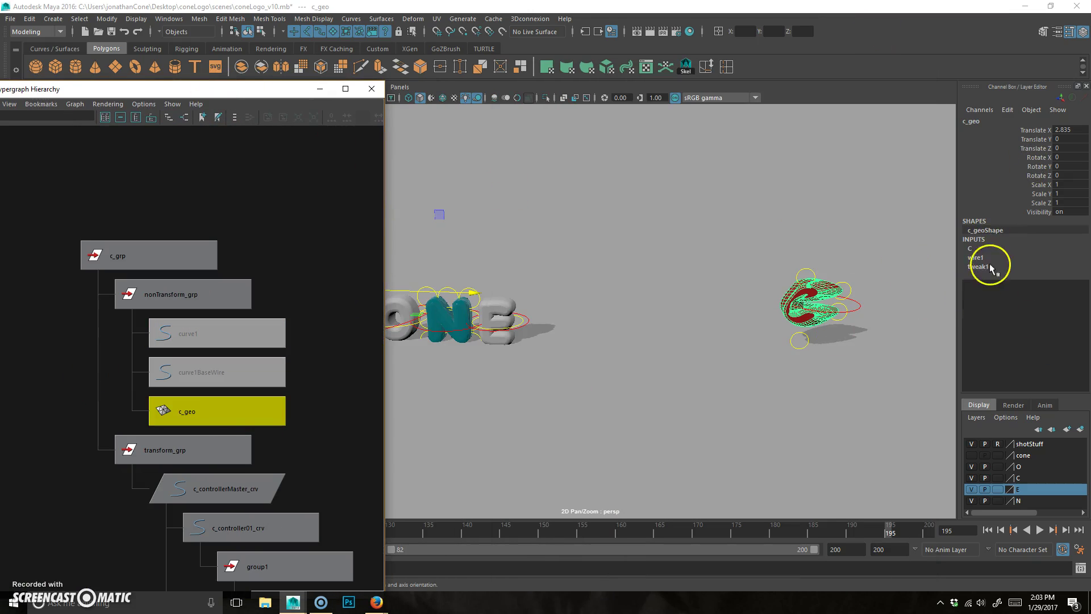
click(986, 258)
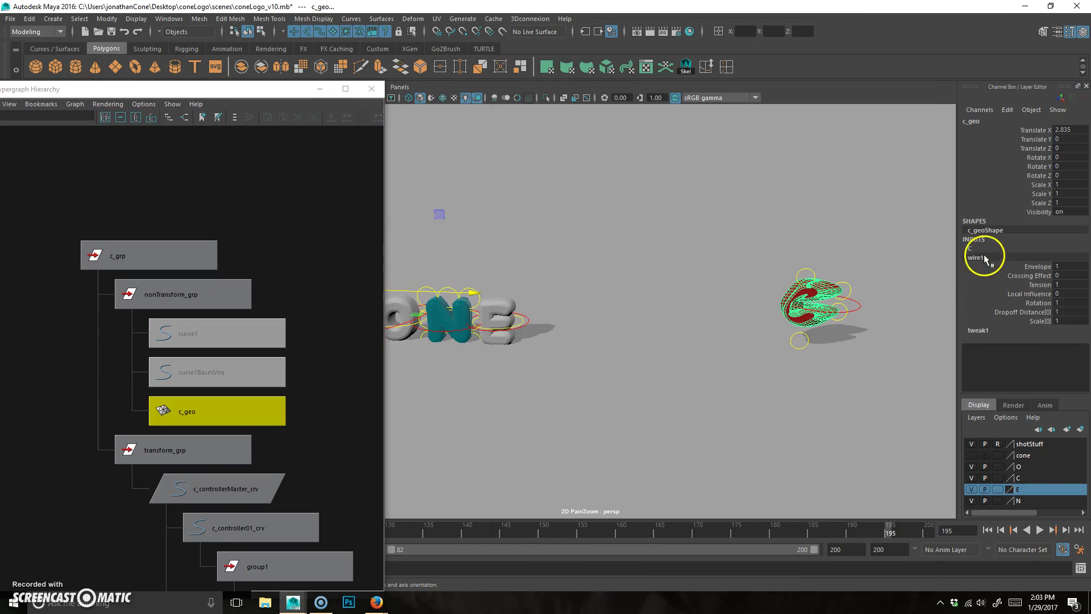
click(1072, 311)
text(5)
key(Return)
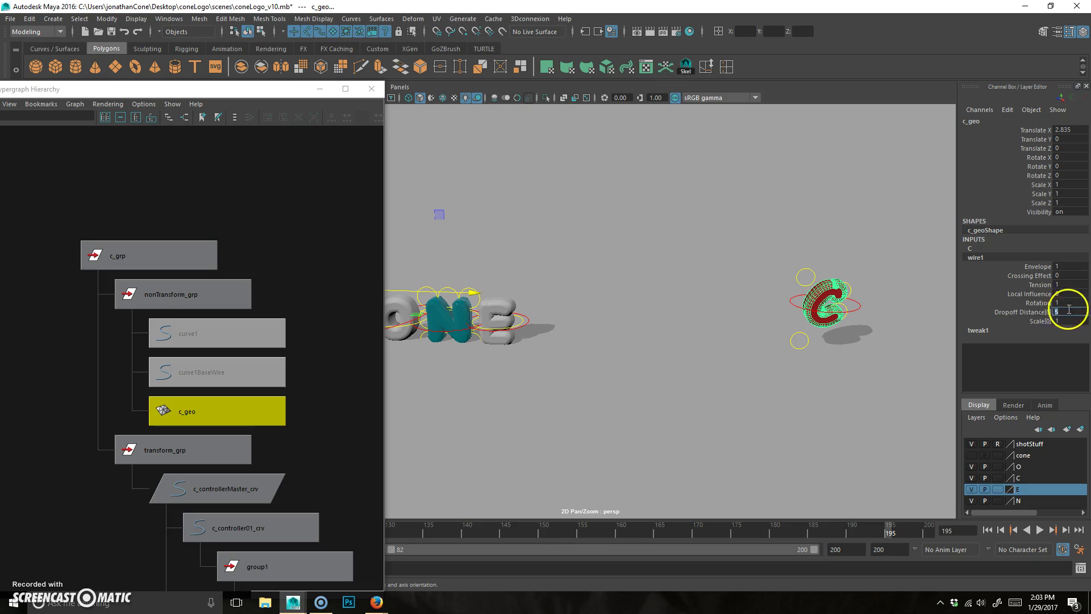
drag(57, 89, 197, 92)
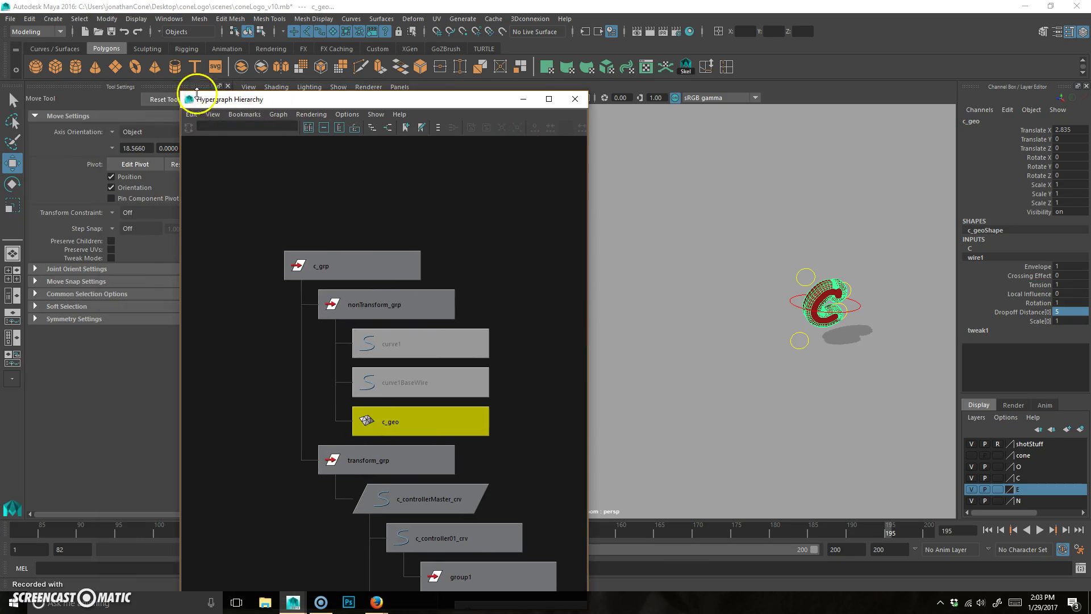
click(572, 101)
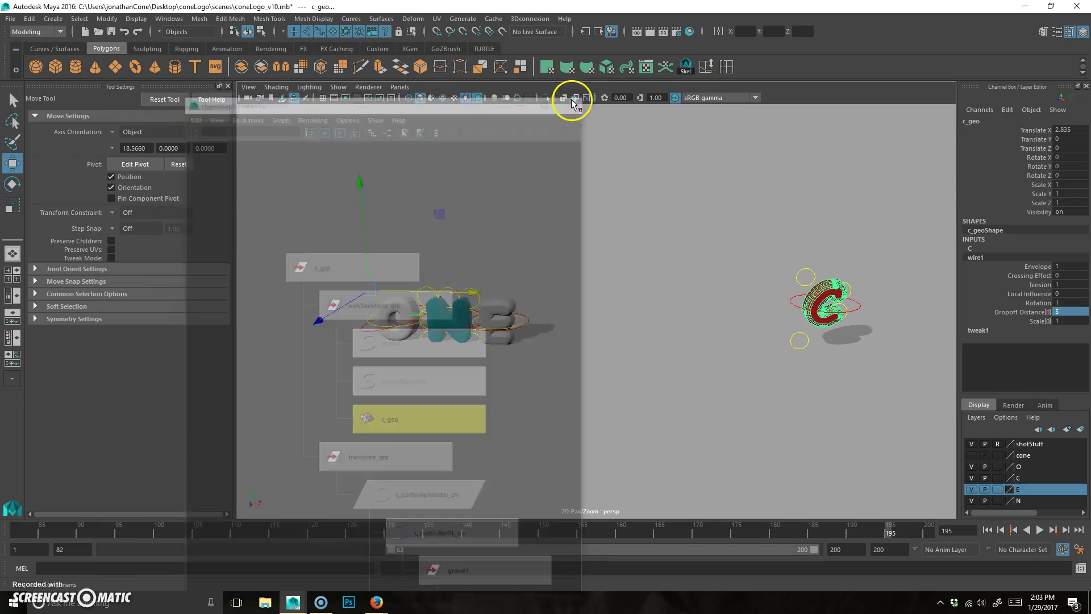
Step: Reselect the C's master controller, extend the playback end to frame 300, and start the visible range at frame 180
click(864, 312)
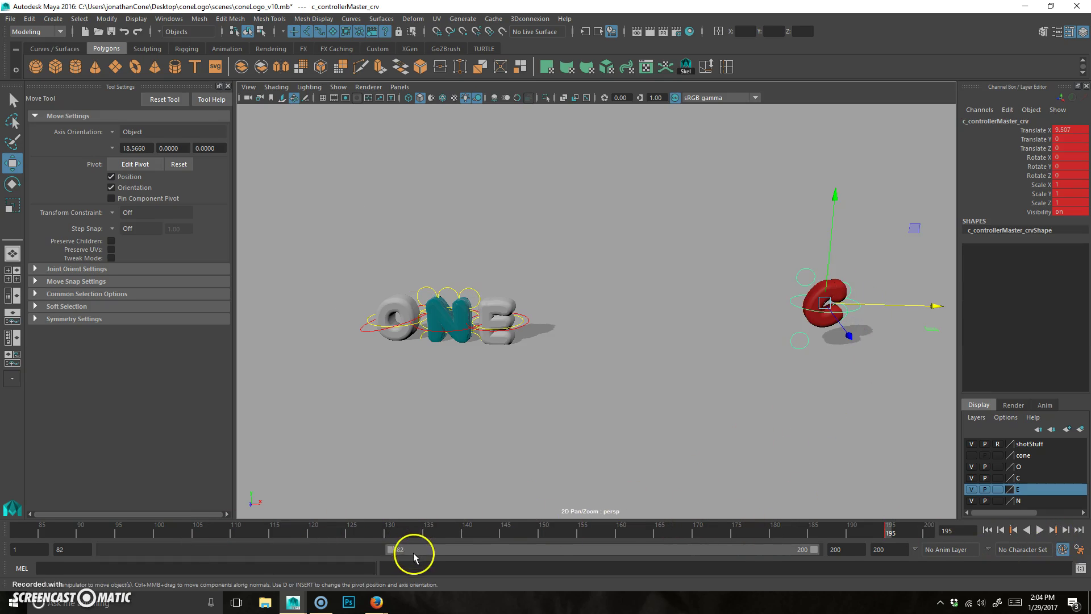
double_click(845, 549)
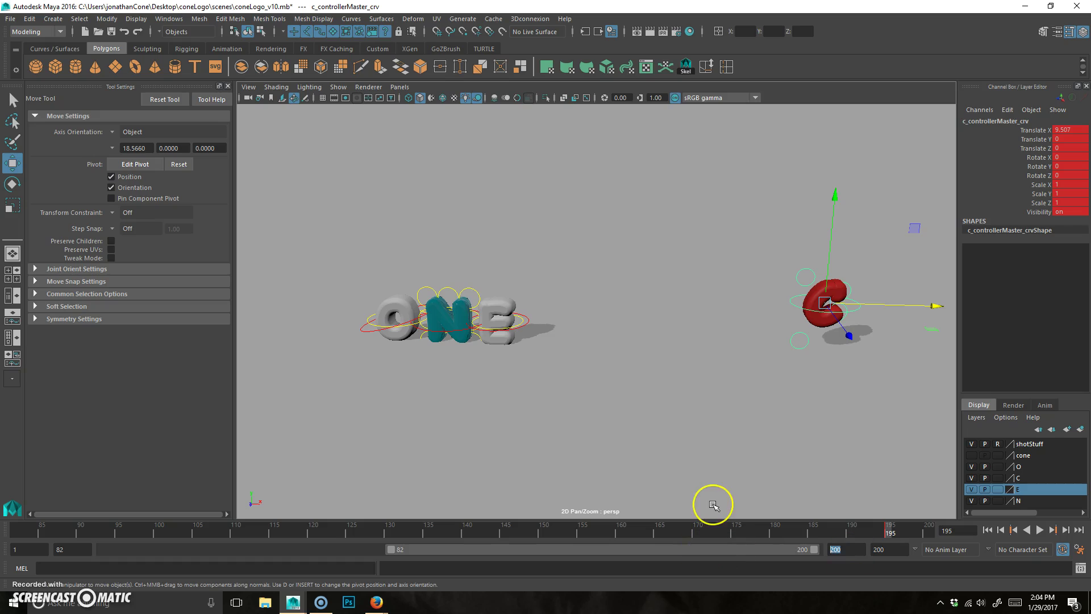
key(Return)
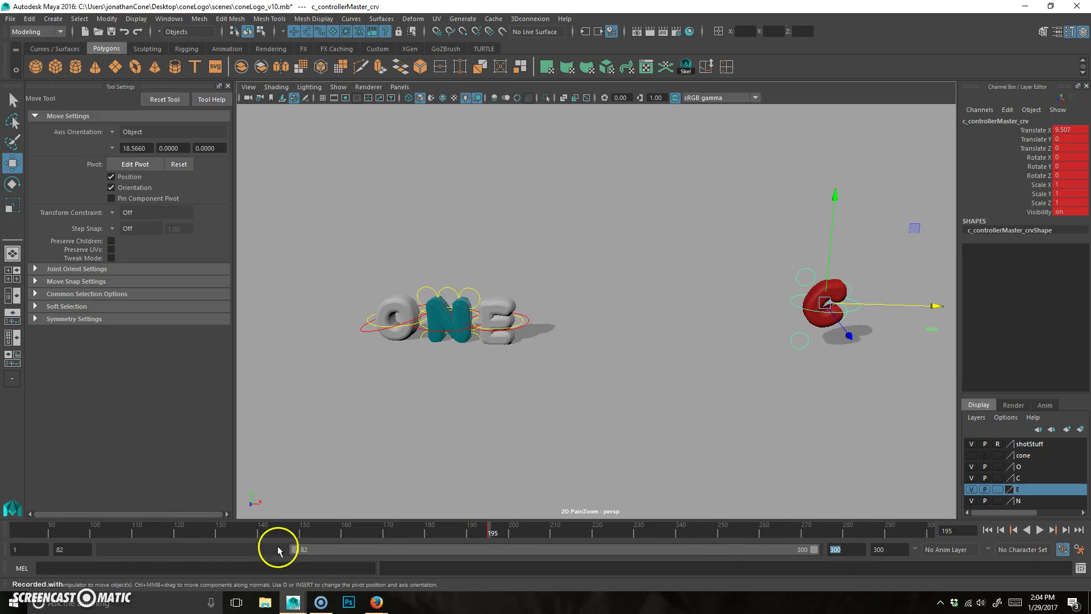
drag(296, 550, 531, 547)
Step: Lower the C's master controller to about X 8.81 and Y -0.58, key it on frame 195, and go to frame 205
alt+middle_drag(738, 412, 725, 398)
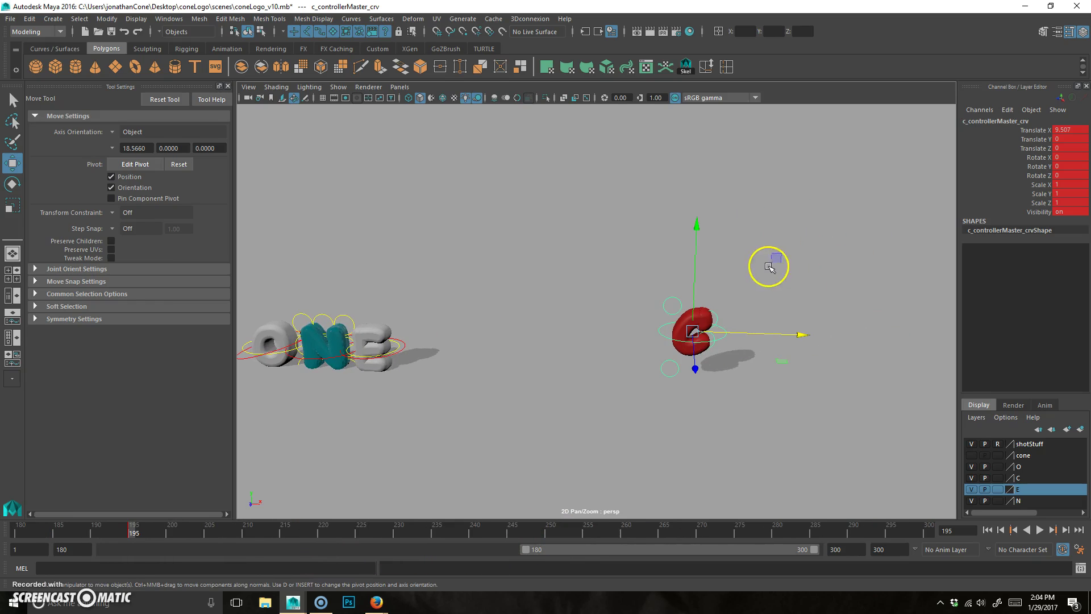
alt+middle_drag(615, 392, 656, 394)
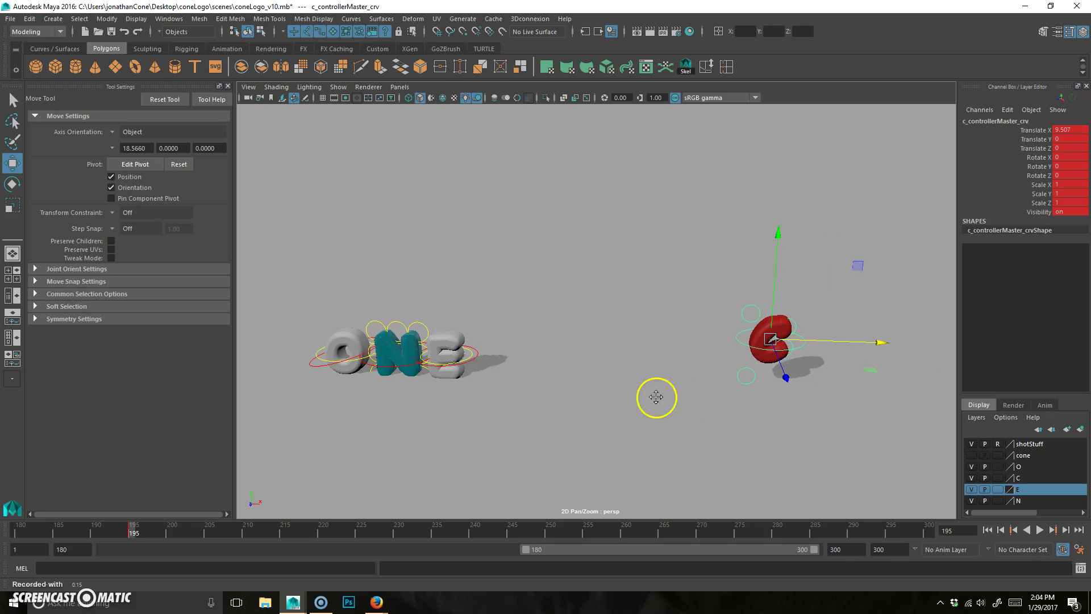
middle_drag(857, 268, 817, 296)
mouse_move(696, 344)
alt+mouse_down()
mouse_move(688, 356)
mouse_move(701, 339)
mouse_move(708, 347)
alt+mouse_up()
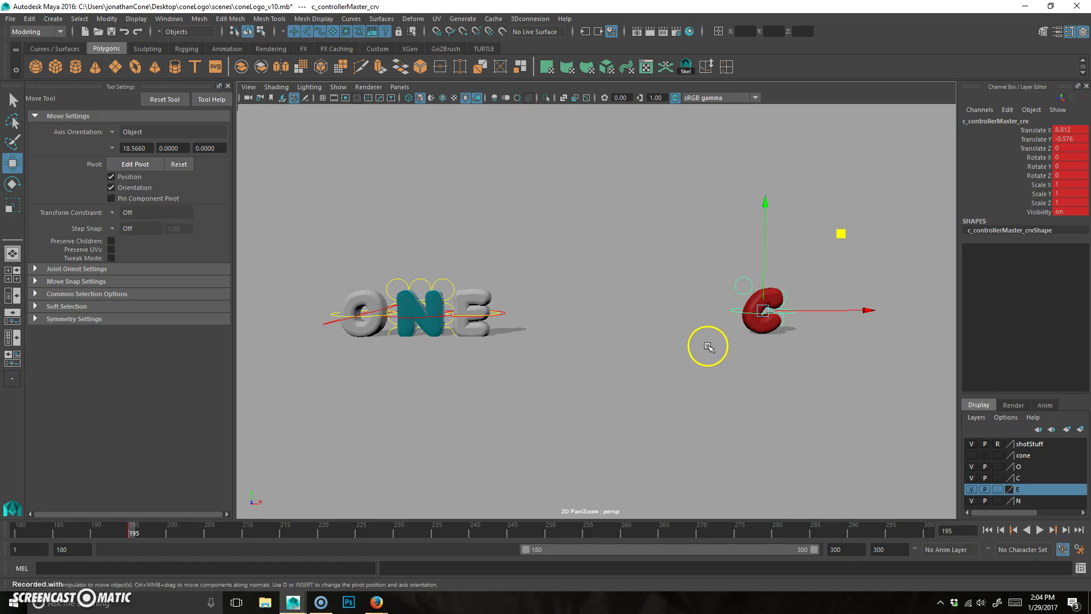
key(alt+v)
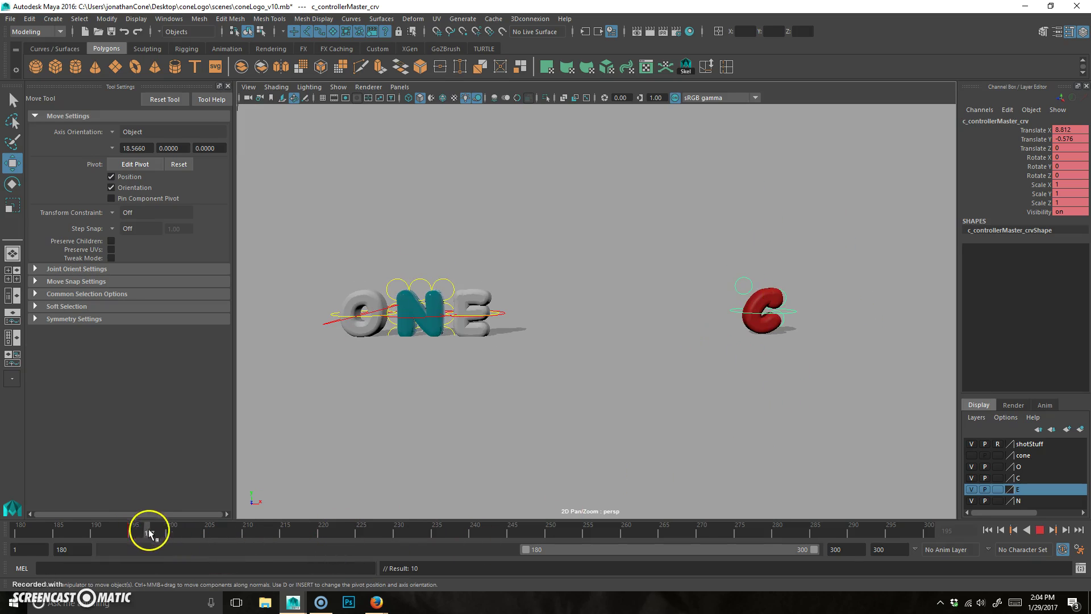
mouse_move(218, 538)
mouse_down()
mouse_move(246, 537)
mouse_move(209, 536)
mouse_up()
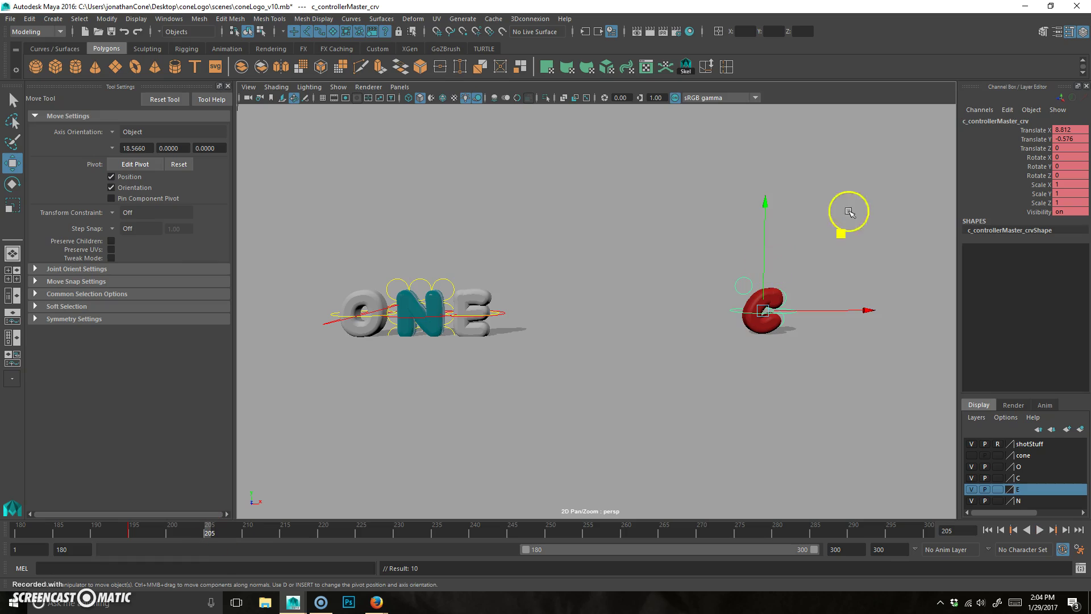
middle_drag(840, 252, 610, 249)
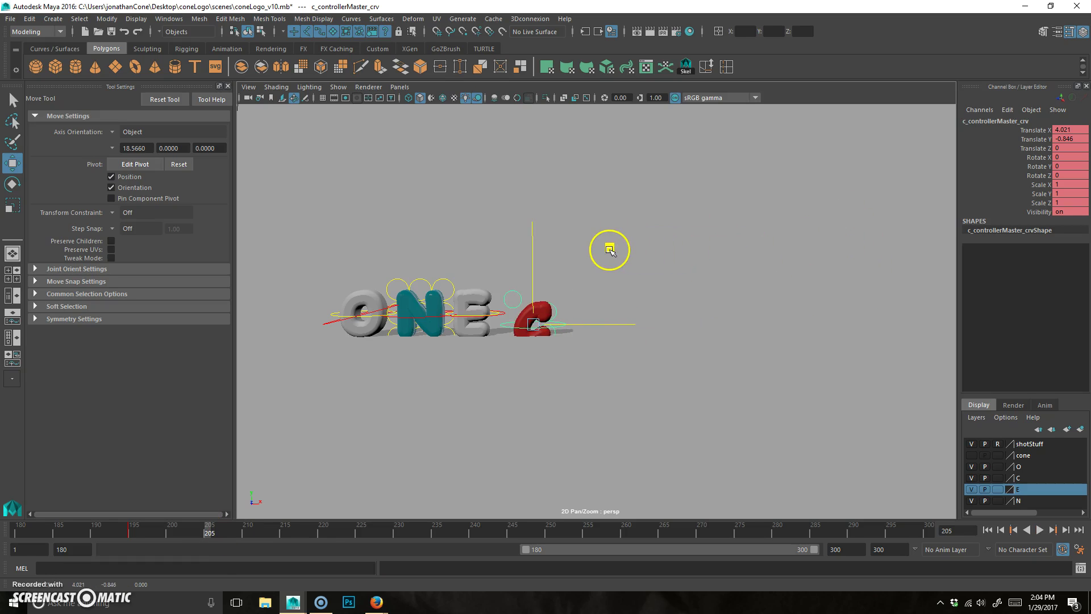
key(ctrl+z)
key(ctrl+z)
key(ctrl+z)
key(ctrl+z)
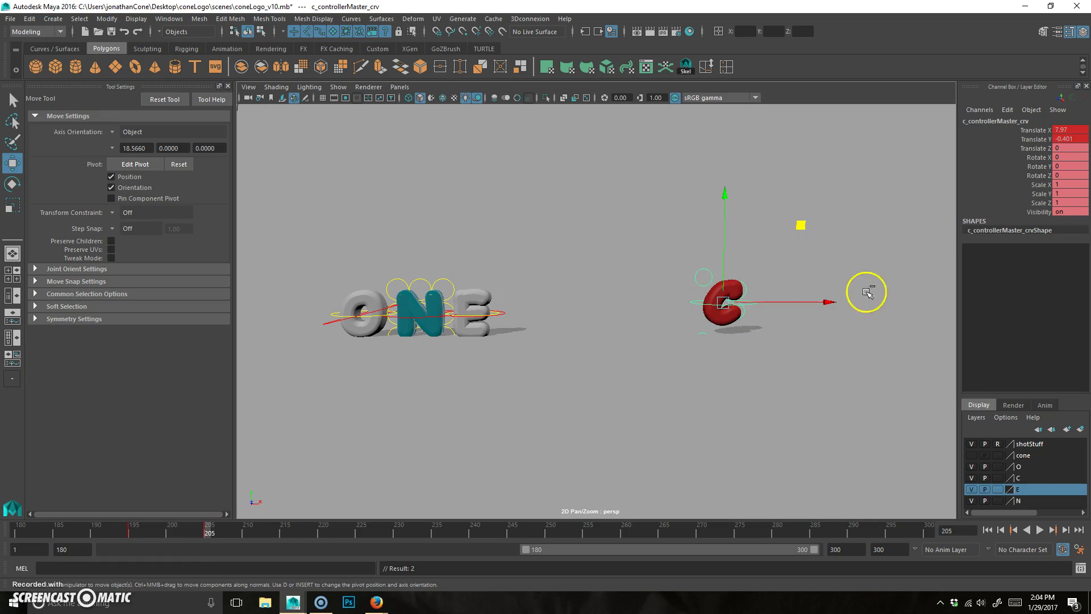
Step: Move the C's master controller along X to about 4.1, beside the E, and key it on frame 205
drag(873, 309, 646, 316)
key(s)
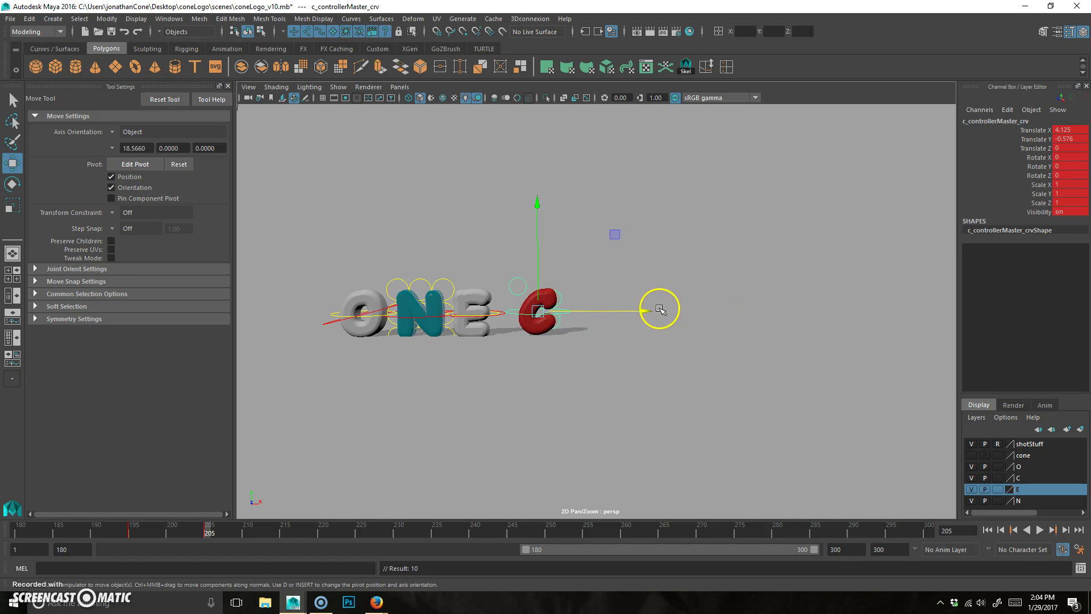
Step: Raise the C's master controller to about X 1.76 and Y 1.53, above the N, and key it on frame 215
key(alt+v)
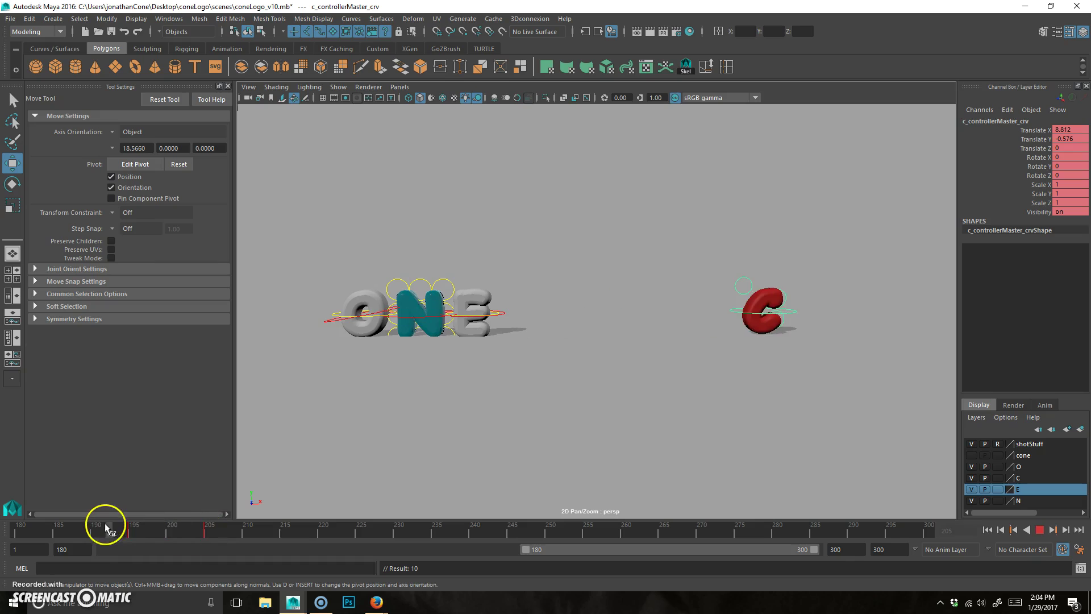
click(246, 533)
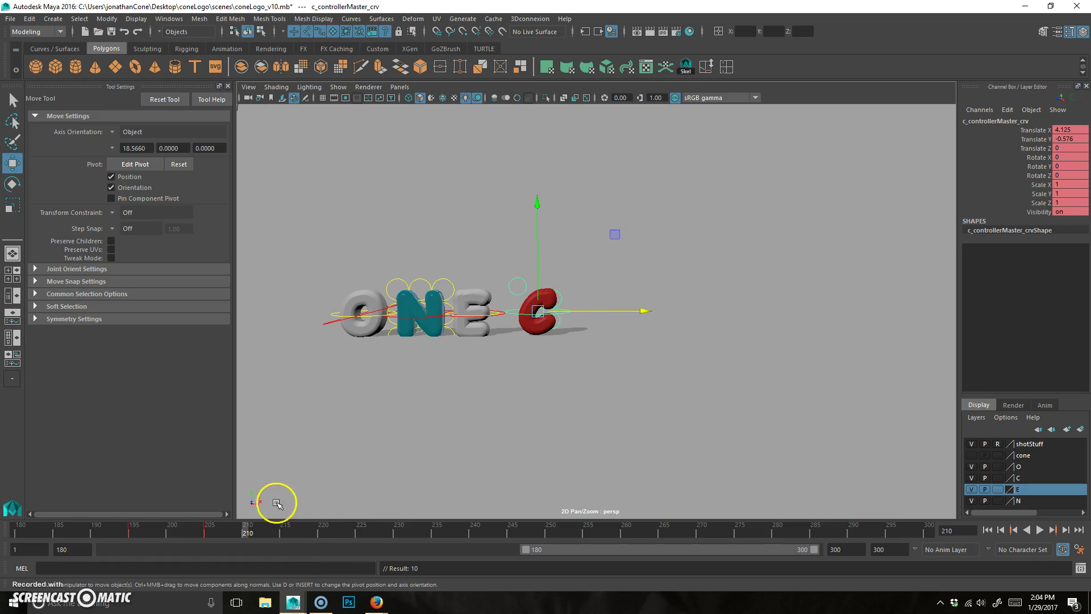
drag(255, 531, 285, 531)
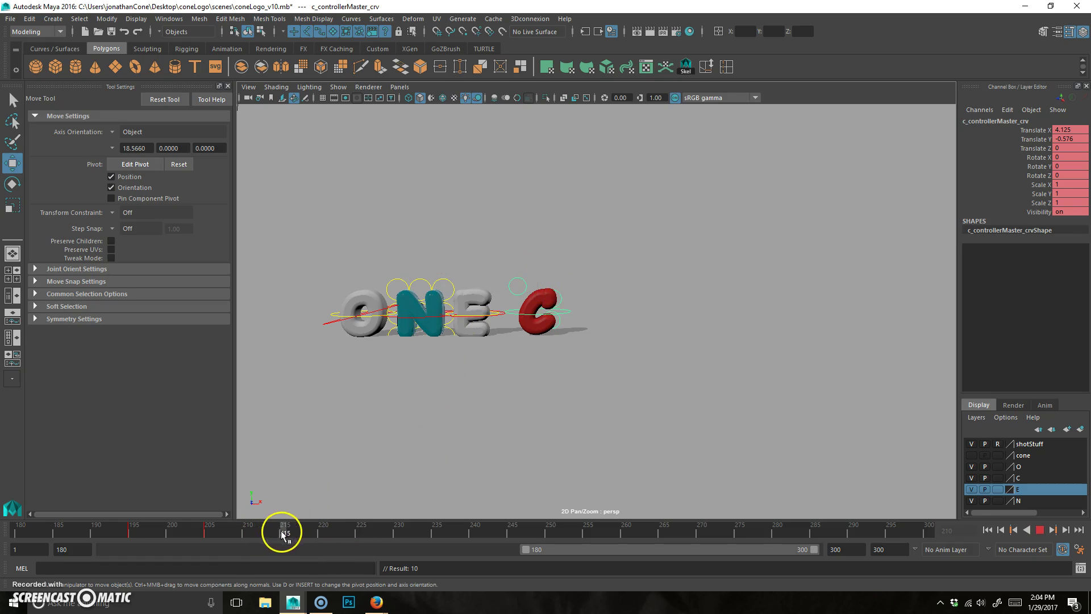
middle_drag(614, 237, 495, 129)
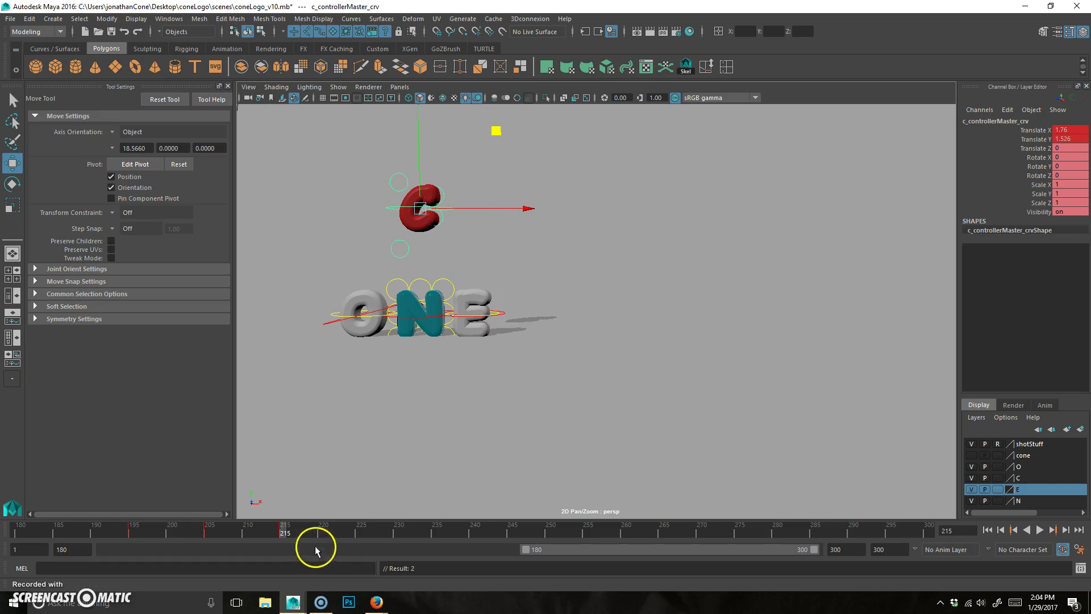
key(s)
Step: Bring the C's master controller down to about X -0.55 and Y -0.61, beside the O, and key it on frame 225
drag(283, 530, 359, 536)
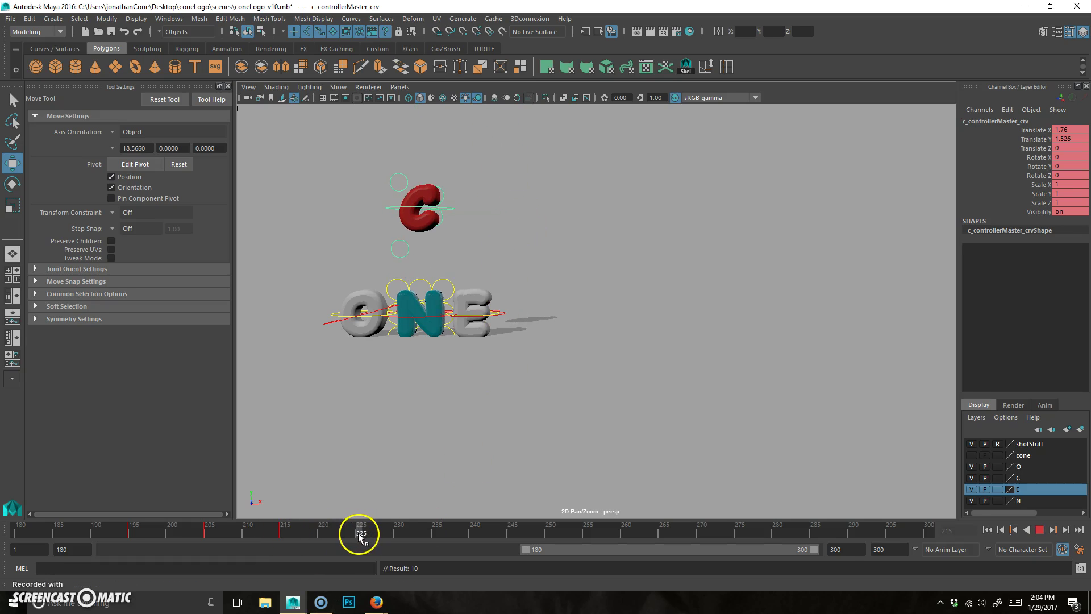
middle_drag(494, 132, 378, 237)
key(s)
Step: Open the master controller's Translate Y curve in the Graph Editor and give the keys at frames 205 and 225 linear tangents
drag(351, 532, 133, 528)
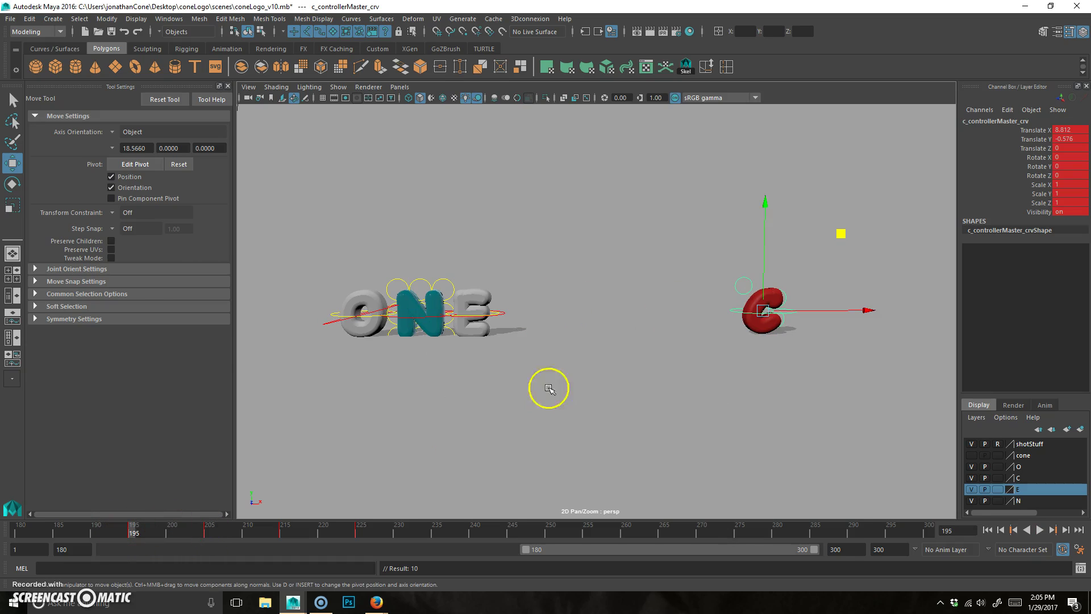
key(space)
click(312, 384)
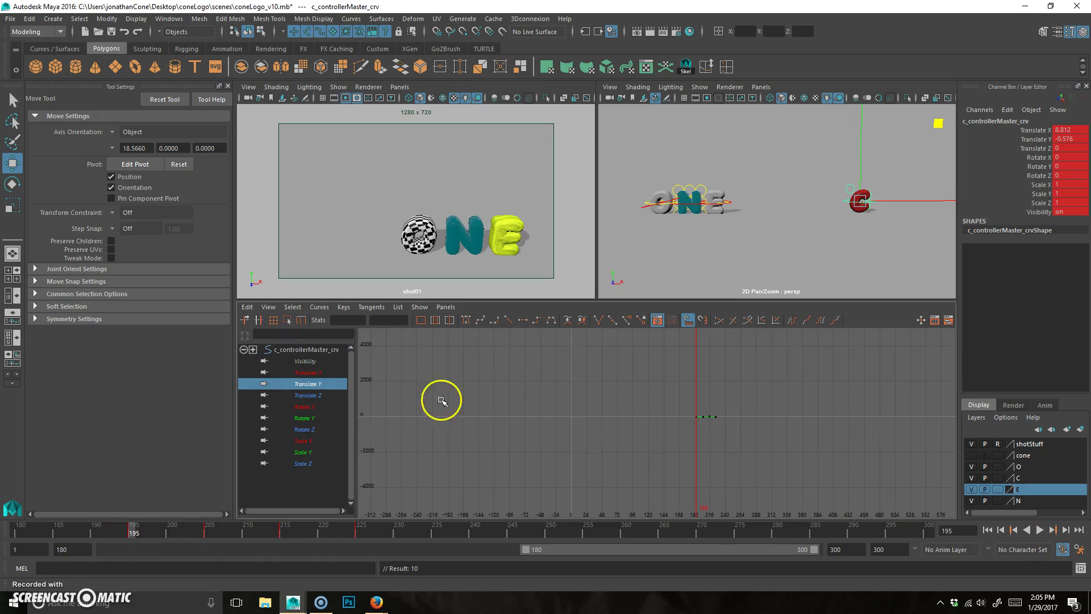
key(f)
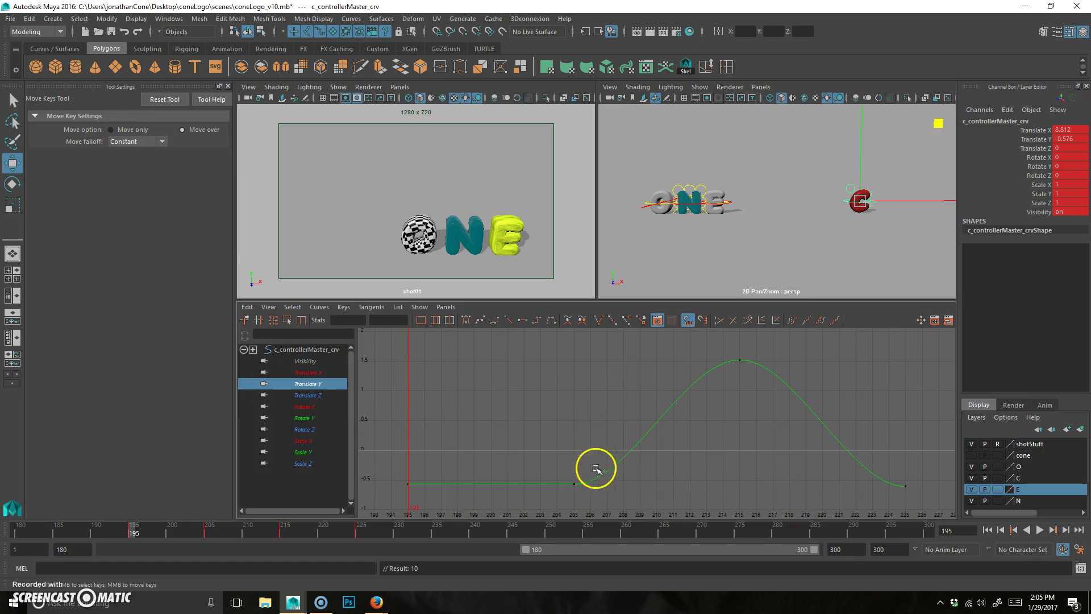
drag(623, 456, 960, 456)
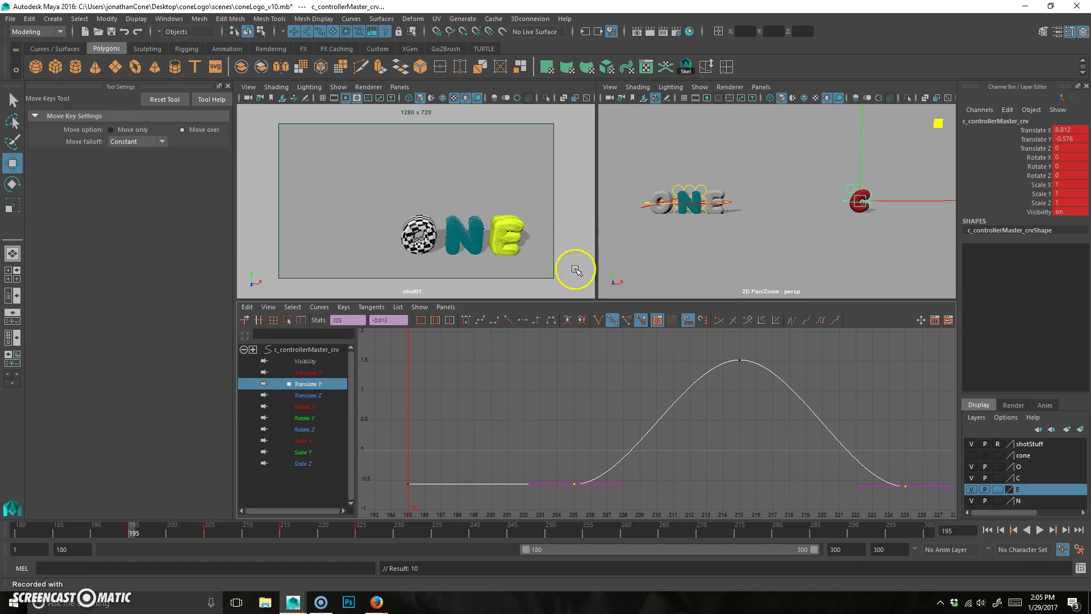
click(507, 320)
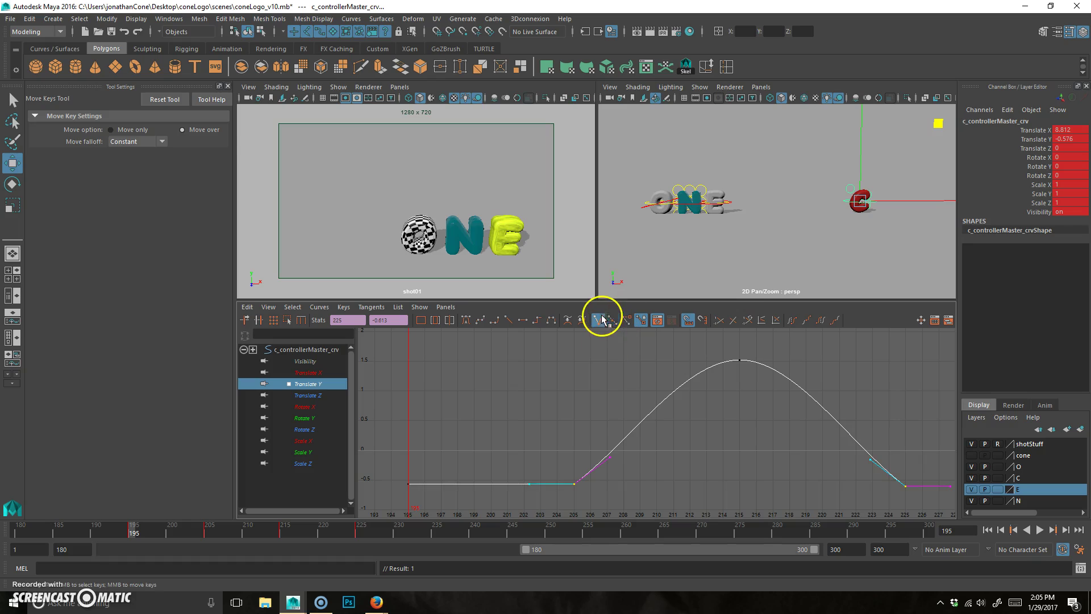
Step: Break the Translate Y tangents at frames 205 and 225, steepen the inner handles into a rounded jump arc, and play it back
drag(629, 463, 595, 430)
middle_drag(647, 457, 627, 425)
drag(916, 486, 862, 474)
mouse_move(902, 449)
middle_down()
mouse_move(916, 424)
mouse_move(908, 429)
middle_up()
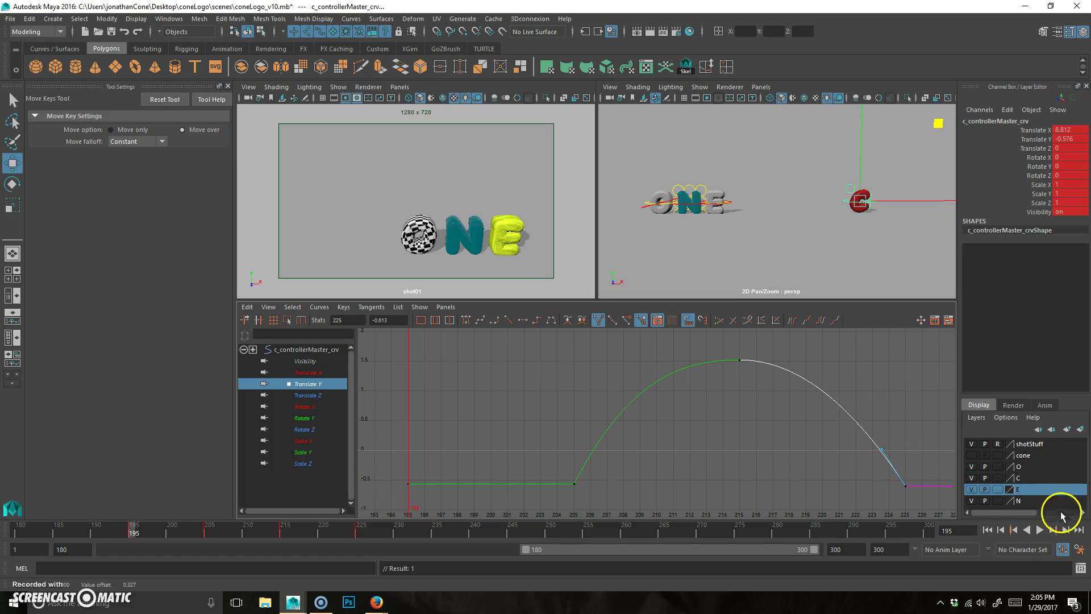
click(1039, 530)
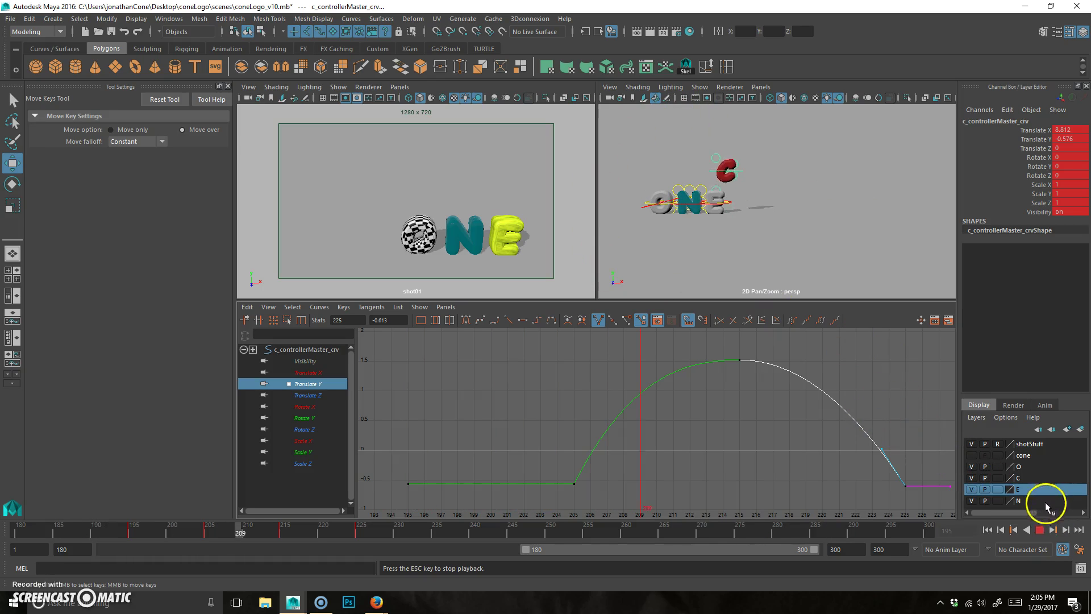
click(1040, 530)
Step: Shift the C's jump peak key to frame 212 and its landing key to frame 218, and play back the faster jump
scroll(830, 445, down, 4)
alt+middle_drag(826, 438, 819, 439)
drag(663, 477, 845, 371)
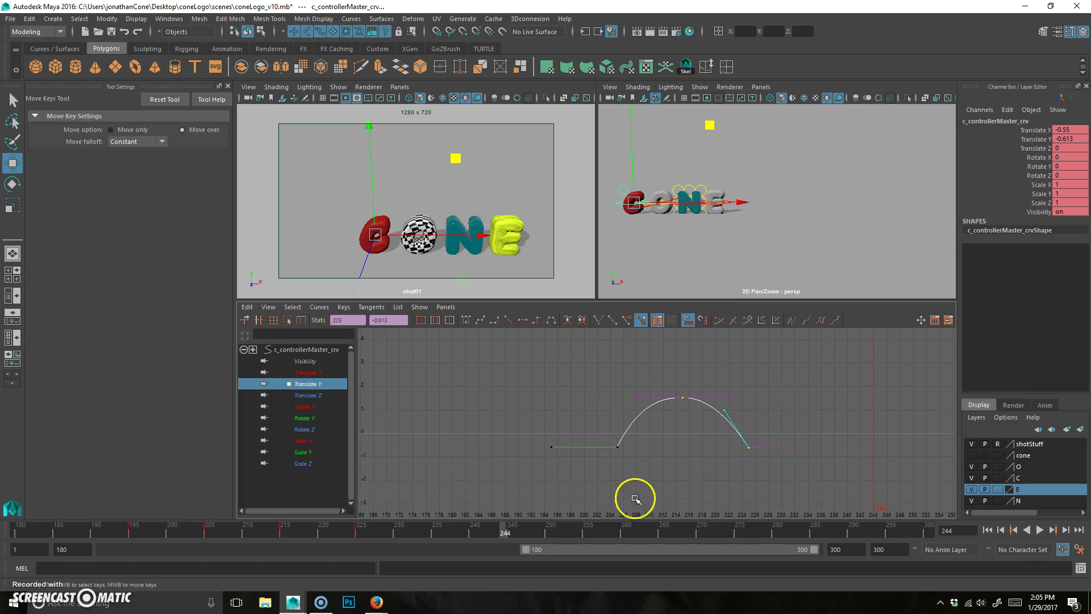
drag(399, 523, 157, 532)
key(alt+v)
click(1039, 530)
click(1040, 529)
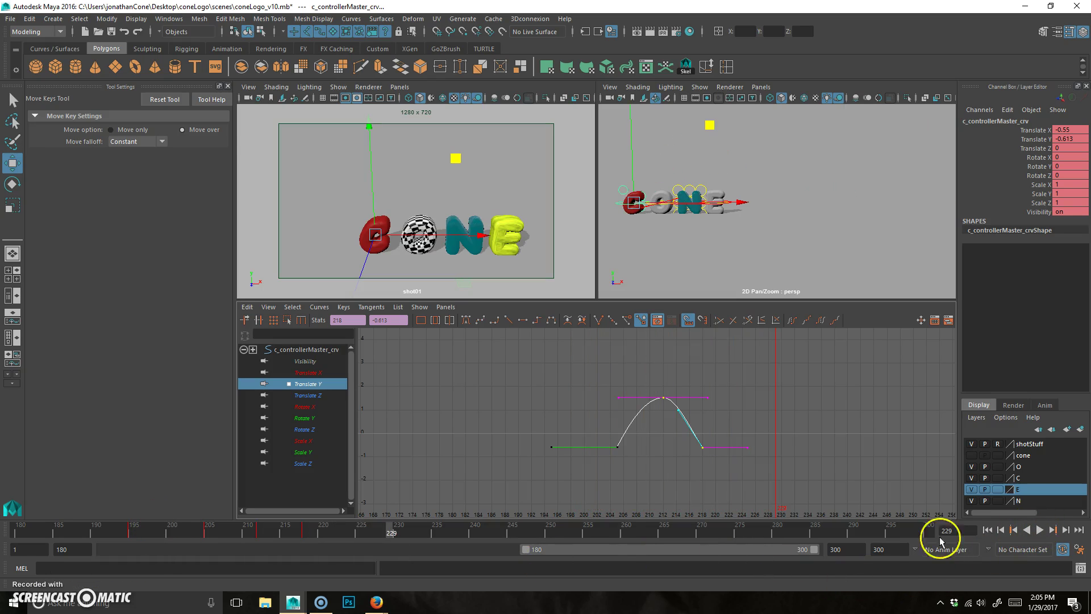
Step: Move the landing key of the Translate Y curve to frame 219, keeping the peak at frame 212
drag(692, 414, 703, 410)
key(f)
key(a)
click(689, 443)
drag(800, 349, 801, 349)
mouse_move(816, 402)
shift+middle_down()
mouse_move(806, 402)
mouse_move(824, 402)
shift+middle_up()
drag(872, 506, 943, 455)
shift+middle_drag(915, 485, 926, 487)
Step: Reshape the Translate Y tangents at the landing key and the frame 205 takeoff key into a fuller arc
alt+middle_drag(847, 460, 755, 455)
middle_drag(845, 397, 836, 429)
drag(486, 500, 620, 454)
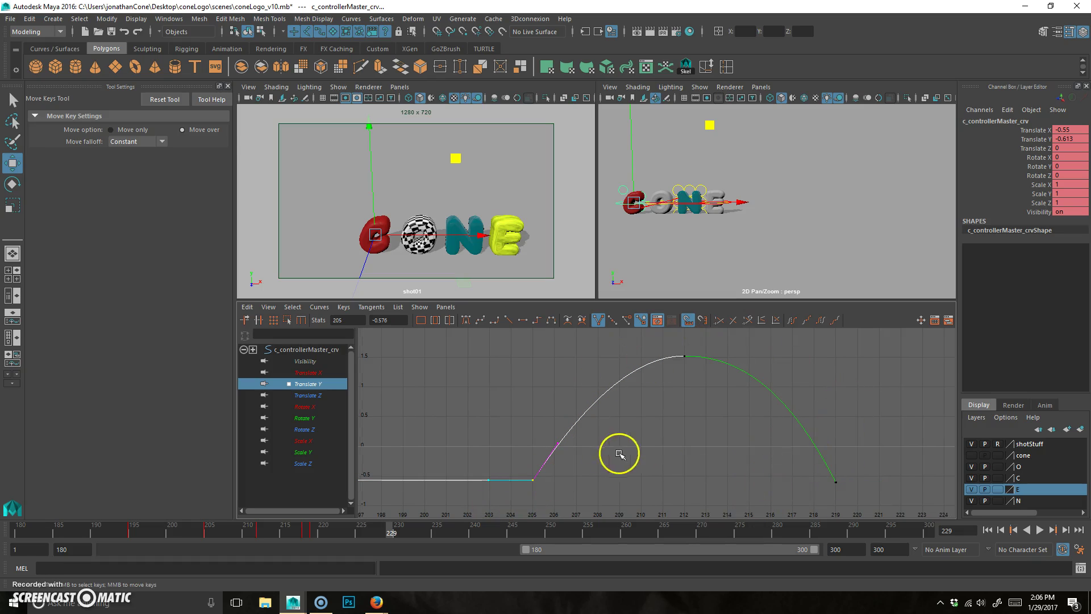
drag(548, 425, 549, 425)
middle_drag(548, 425, 591, 435)
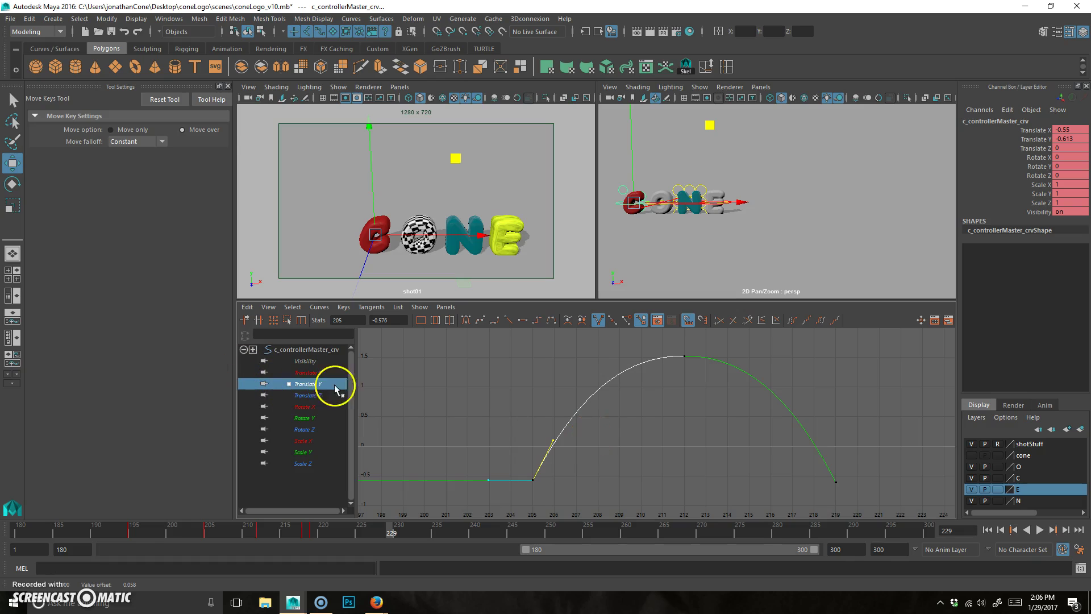
Step: Give the master controller's first Translate X key, at frame 195, a linear outgoing tangent
click(318, 373)
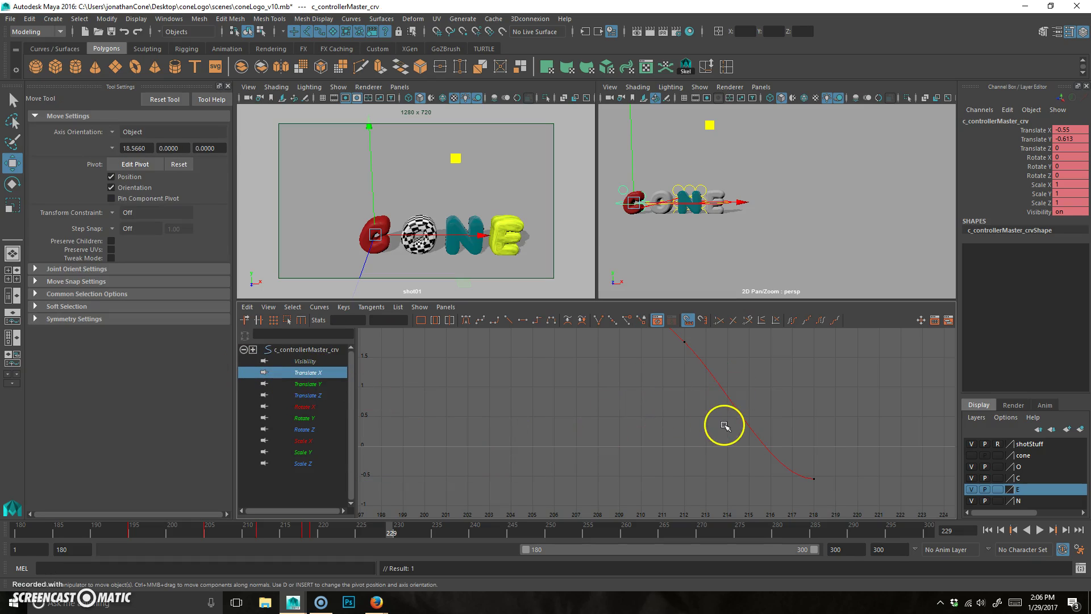
key(f)
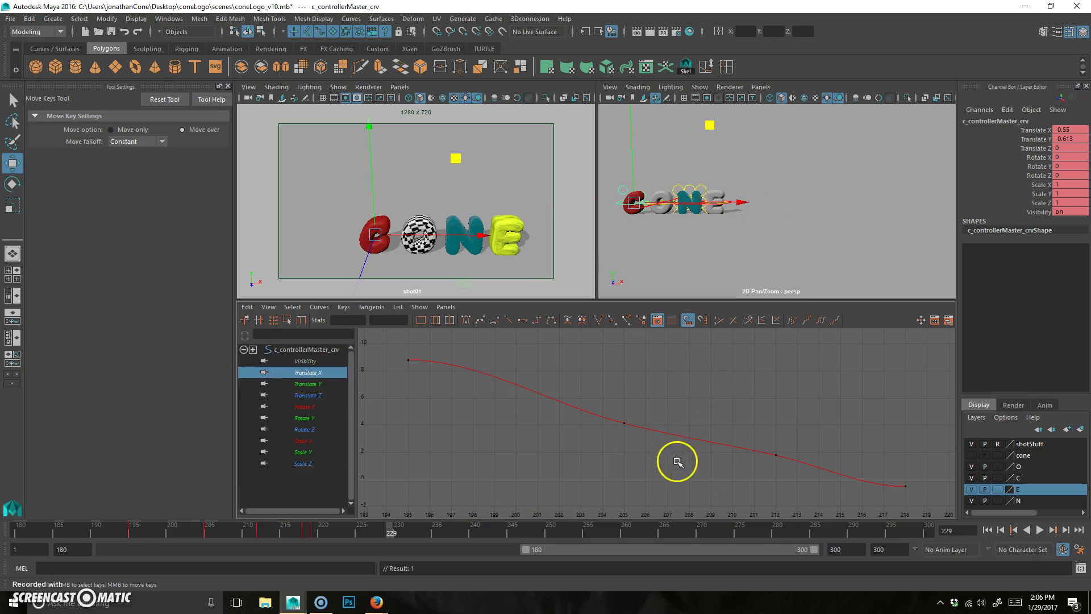
drag(349, 534, 135, 530)
drag(370, 406, 436, 353)
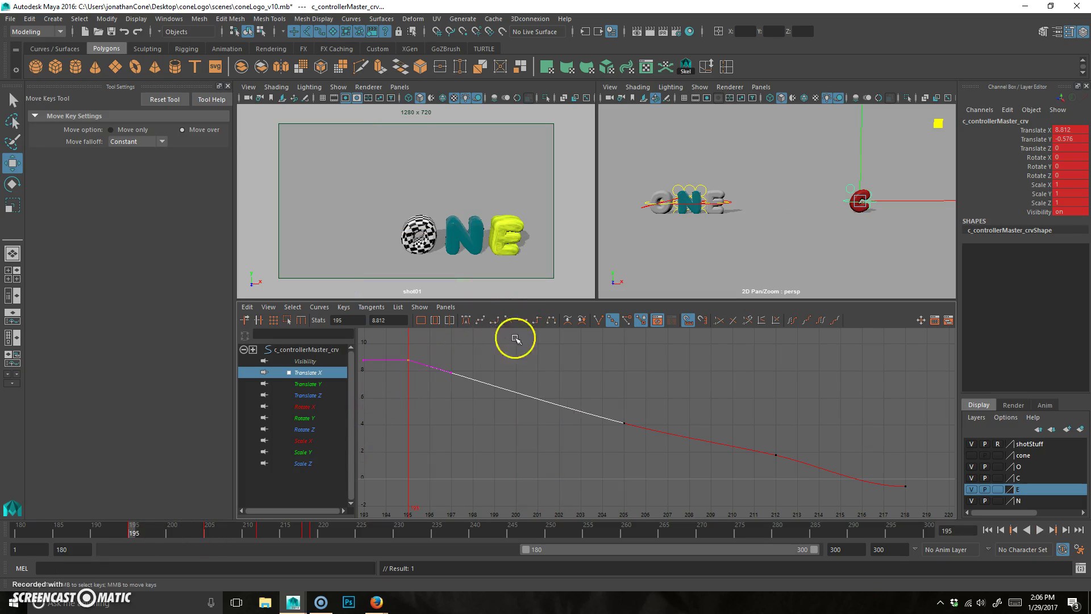
Step: Flatten the incoming Translate X tangent at frame 205, break the tangents there, and steepen the outgoing handle
drag(670, 389, 625, 410)
drag(425, 533, 217, 531)
drag(596, 387, 589, 402)
middle_drag(590, 402, 587, 412)
click(647, 415)
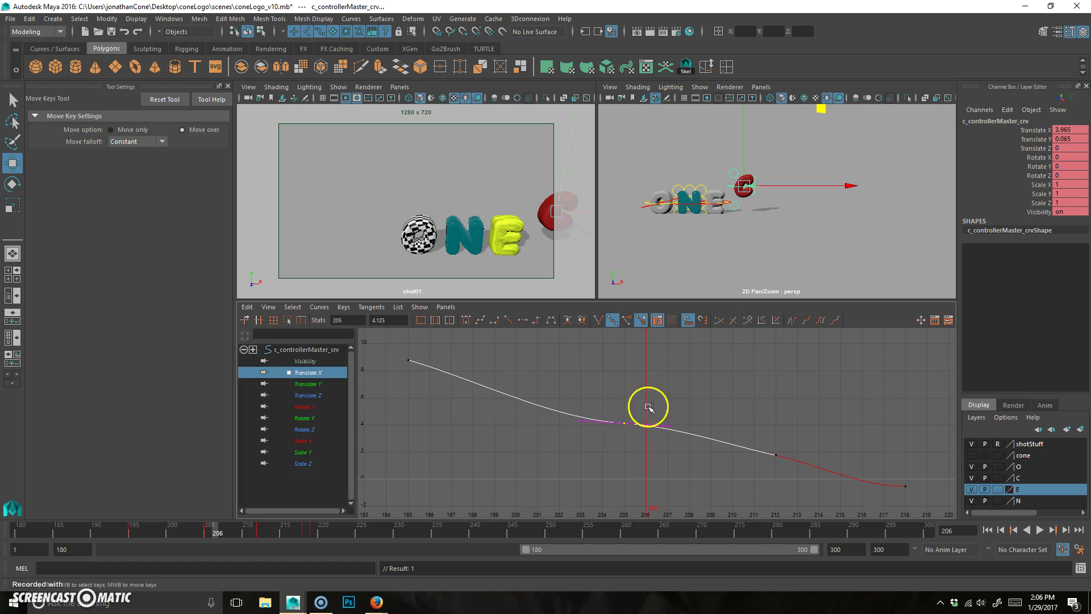
click(597, 320)
click(692, 427)
drag(679, 425, 675, 436)
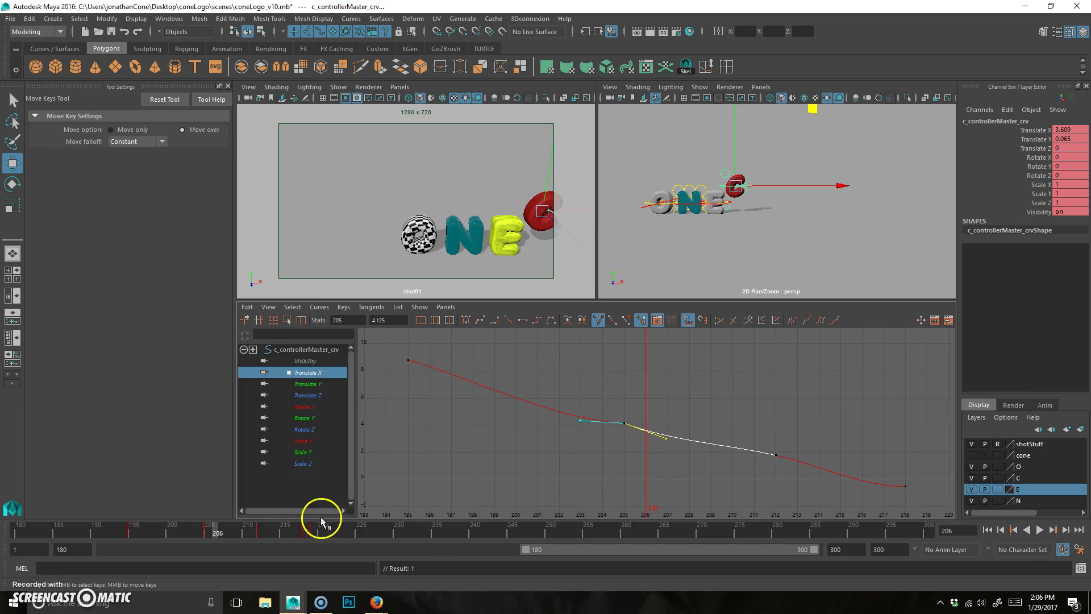
Step: Delete the Translate X key at frame 212 and play back the C's smoother horizontal travel
mouse_move(237, 532)
mouse_down()
mouse_move(190, 530)
mouse_move(308, 535)
mouse_up()
click(823, 434)
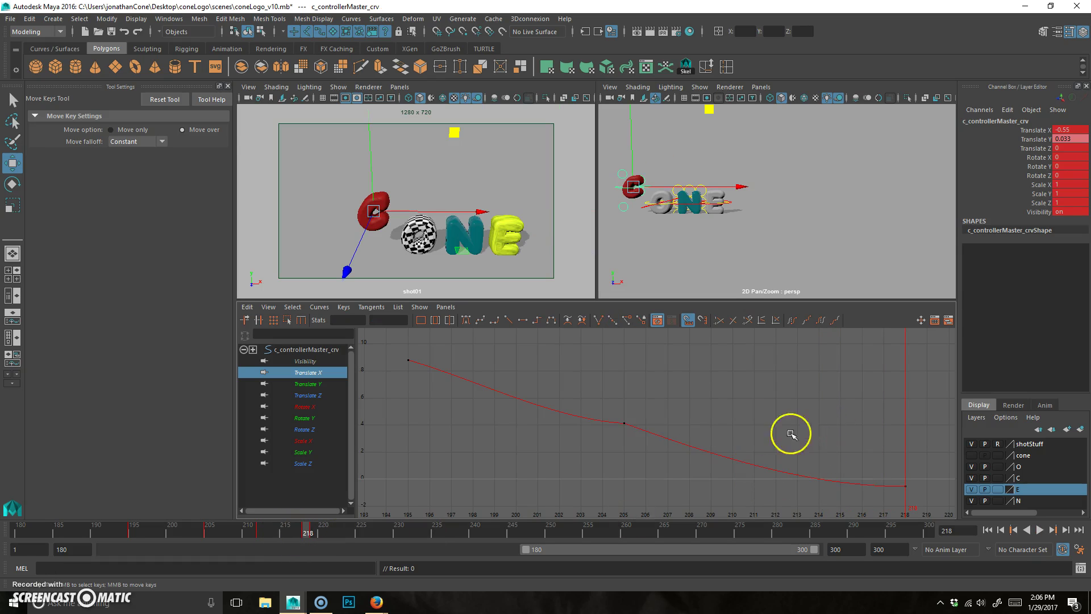
alt+middle_drag(820, 437, 758, 434)
drag(303, 531, 137, 519)
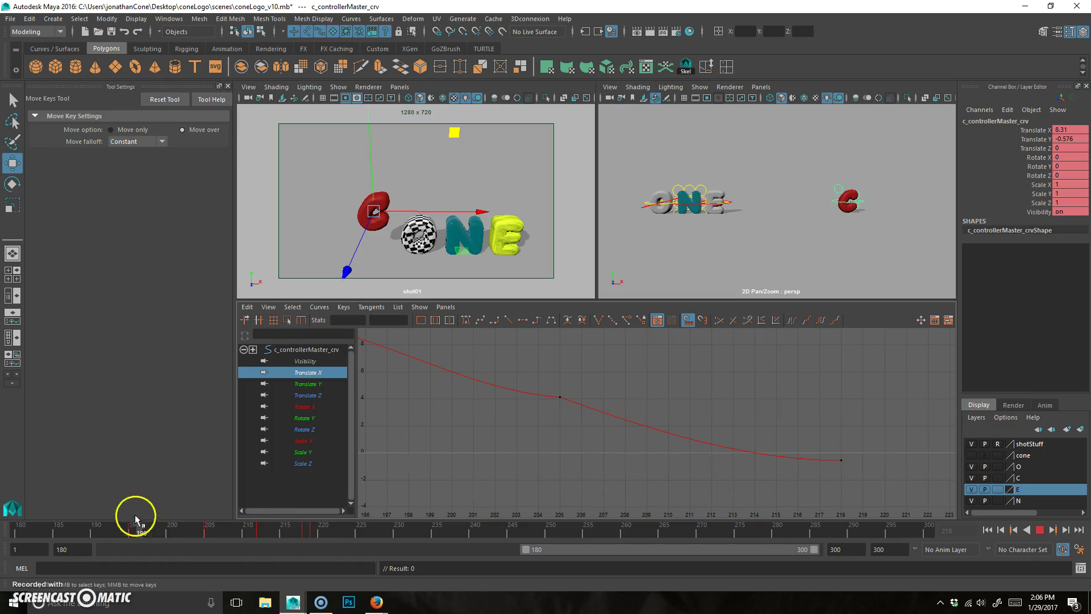
click(1040, 530)
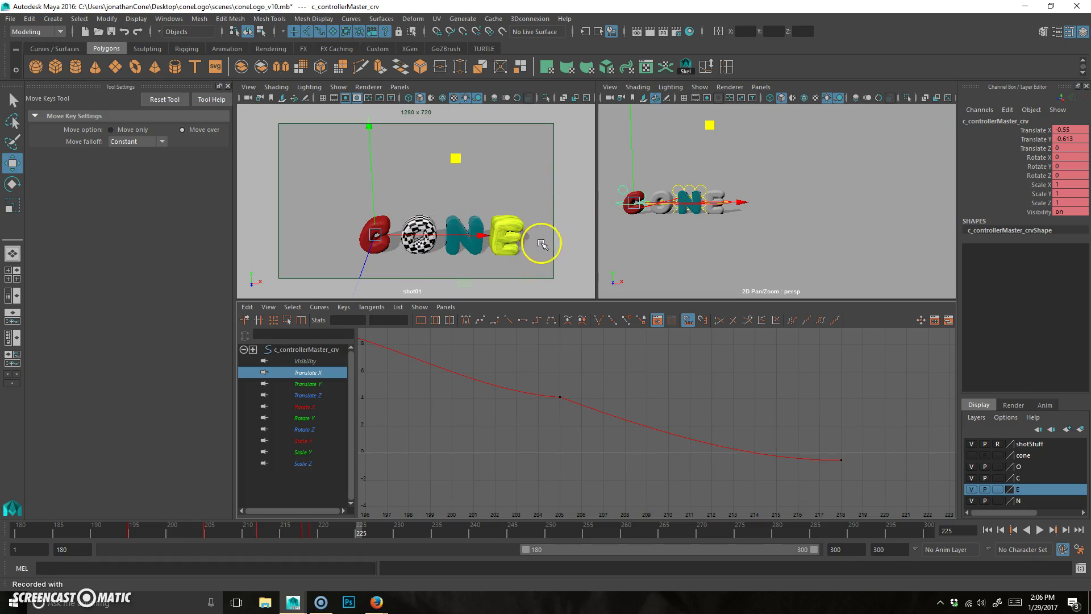
Step: Examine the C up close around frame 200 and check which rotation axis its spin needs
alt+right_drag(670, 234, 724, 231)
alt+middle_drag(723, 231, 785, 245)
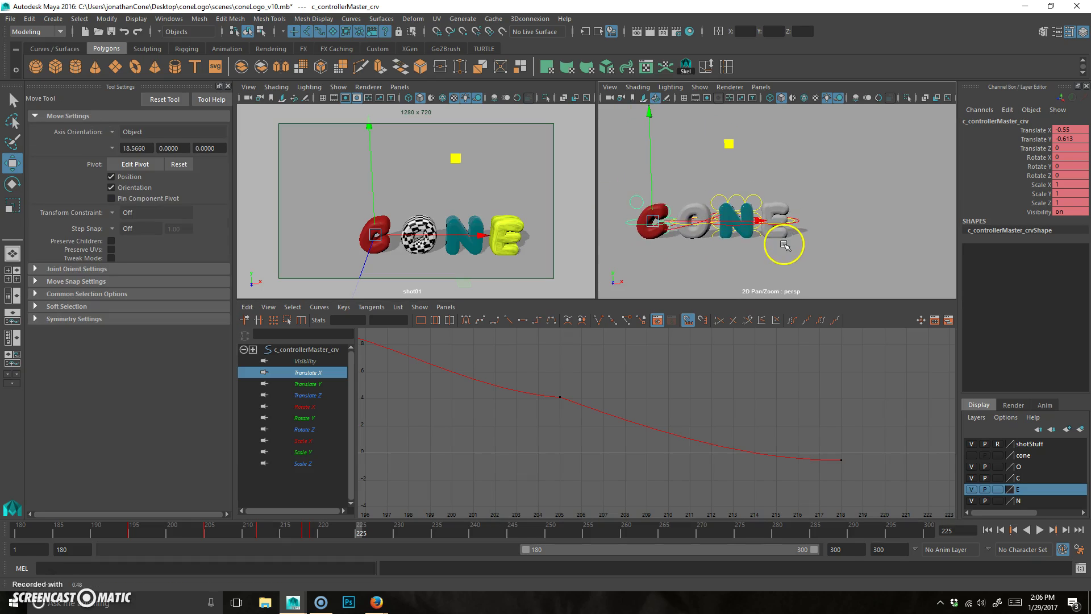
drag(317, 531, 187, 532)
alt+right_drag(766, 226, 847, 209)
alt+middle_drag(847, 208, 770, 203)
alt+right_drag(705, 219, 736, 222)
alt+middle_drag(735, 222, 755, 219)
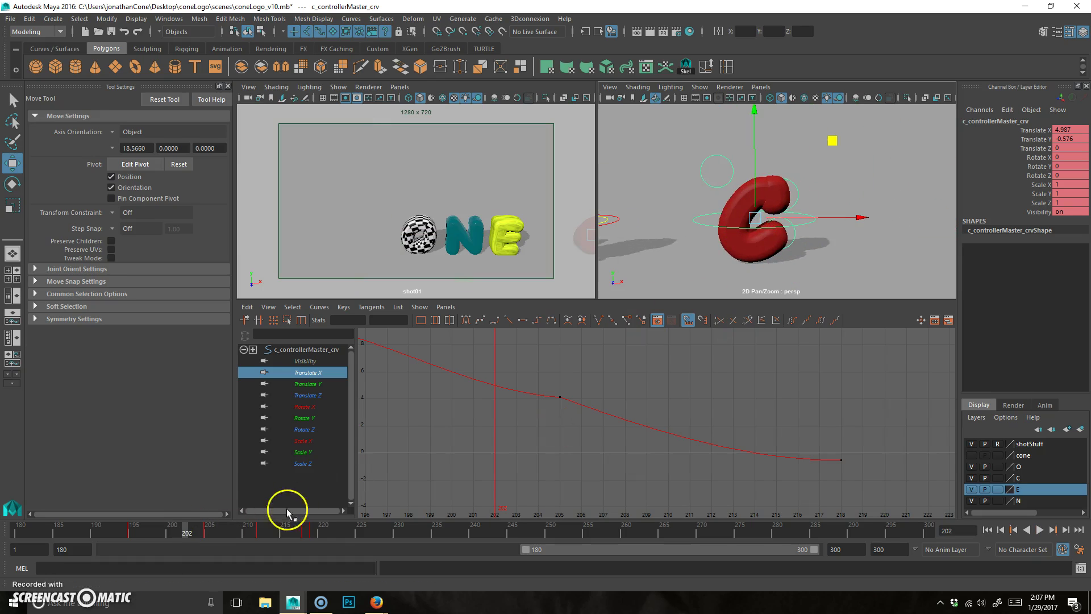
mouse_move(161, 529)
mouse_down()
mouse_move(134, 531)
mouse_move(171, 528)
mouse_up()
key(e)
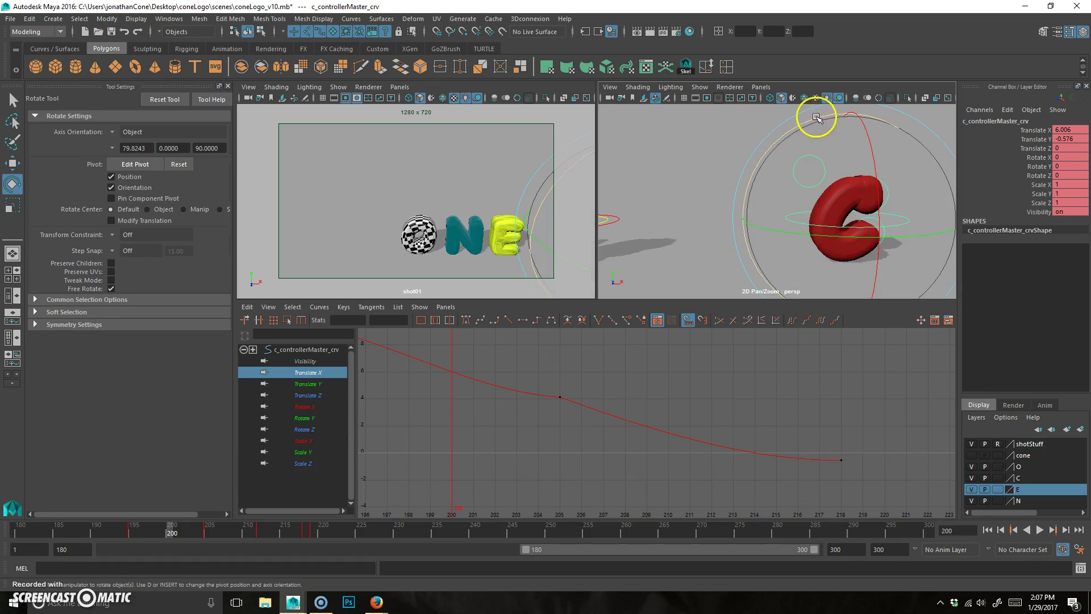
click(805, 124)
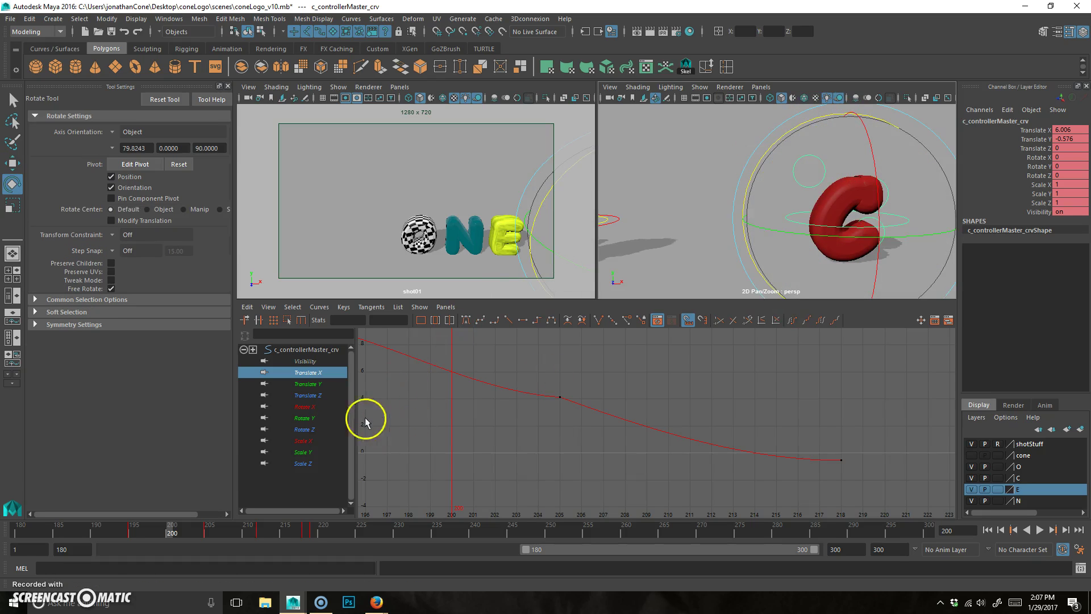
Step: Show the master controller's Rotate Z curve and delete its keys at frames 212 and 218
click(304, 429)
key(f)
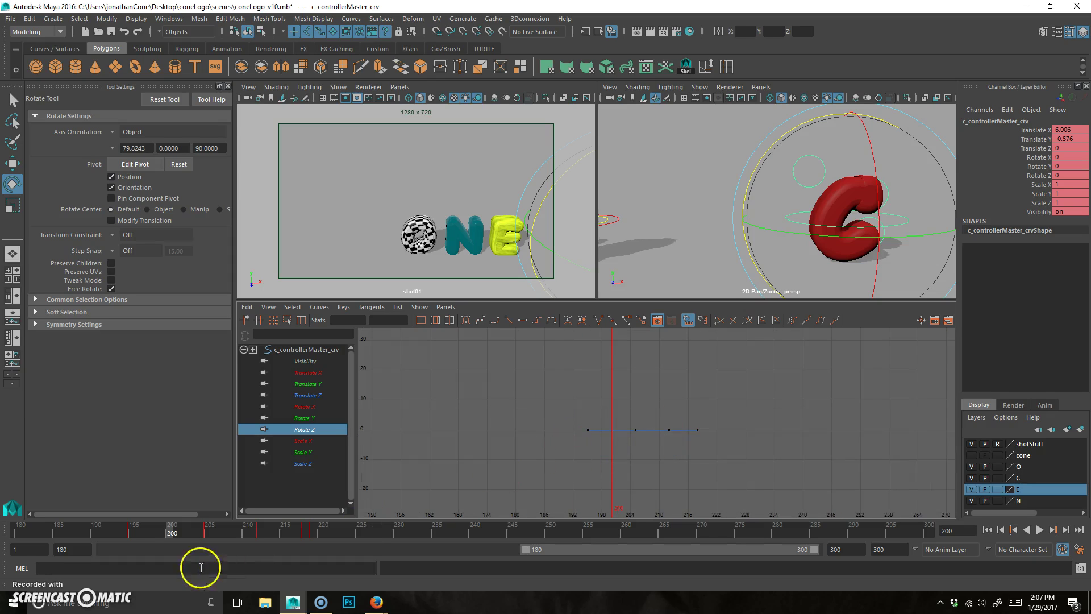
drag(175, 533, 246, 531)
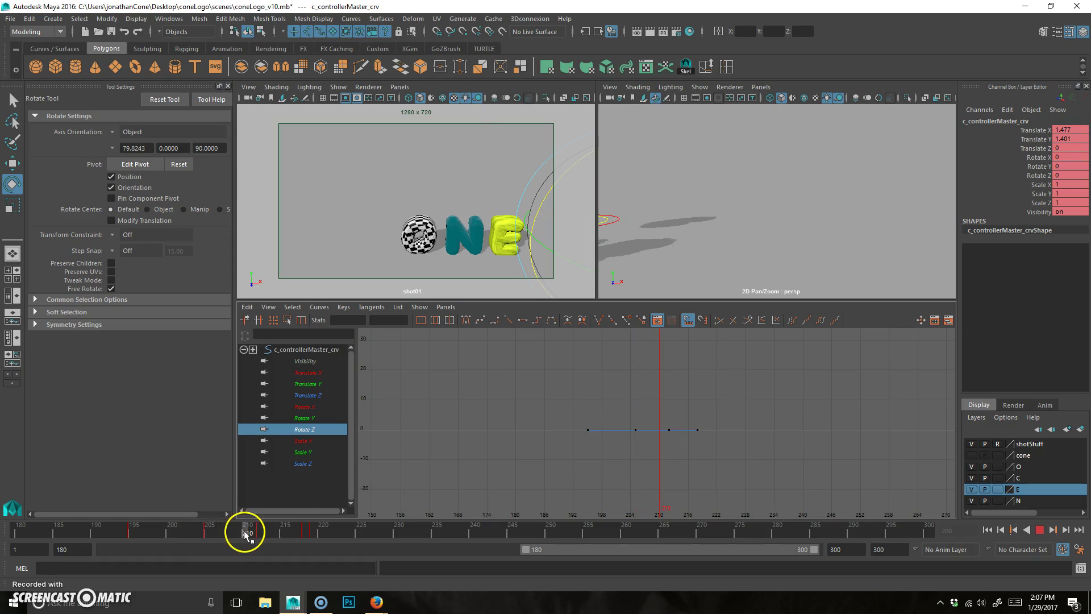
drag(648, 449, 749, 405)
key(Delete)
Step: Spin the C's master controller around Z on frame 219, set its Rotate Z to 360, and play back the flipping jump
drag(257, 527, 286, 524)
key(f)
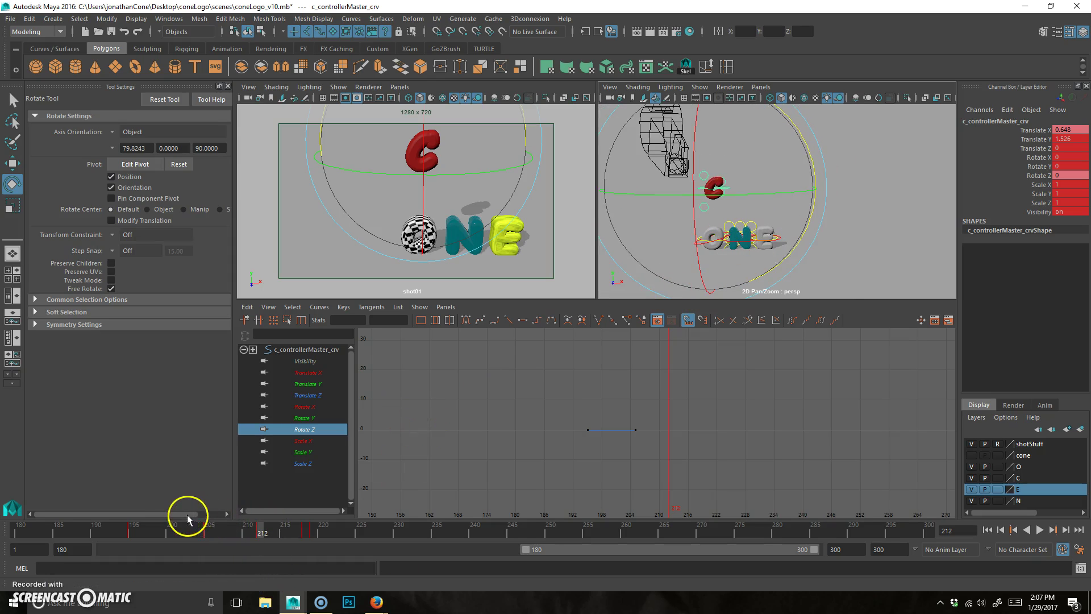
mouse_move(238, 539)
mouse_down()
mouse_move(207, 530)
mouse_move(265, 536)
mouse_move(198, 533)
mouse_move(292, 539)
mouse_move(317, 529)
mouse_up()
drag(752, 182, 793, 163)
click(1073, 176)
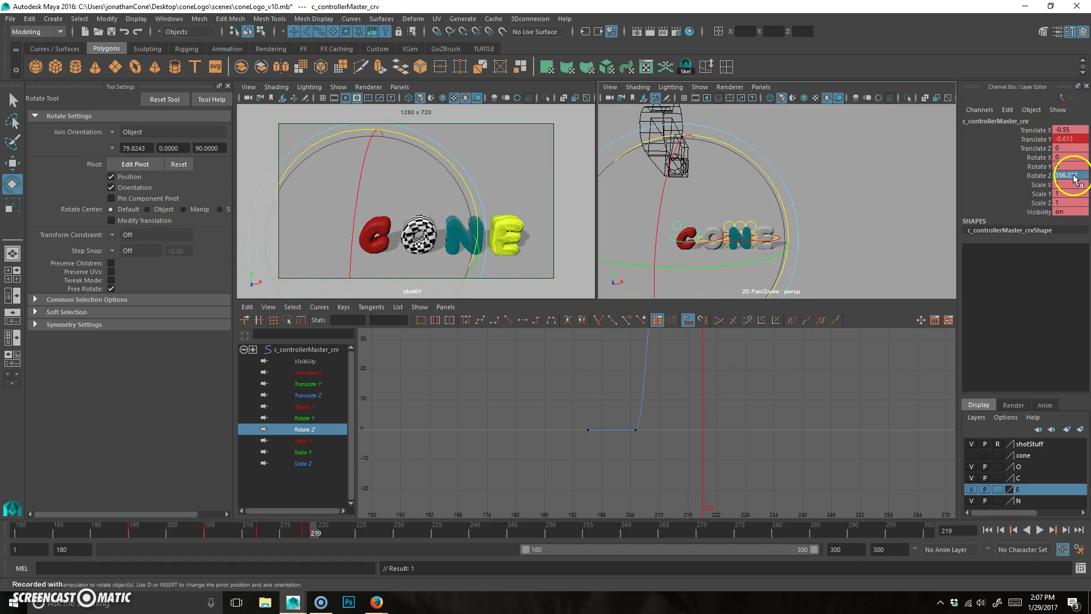
text(360)
key(Return)
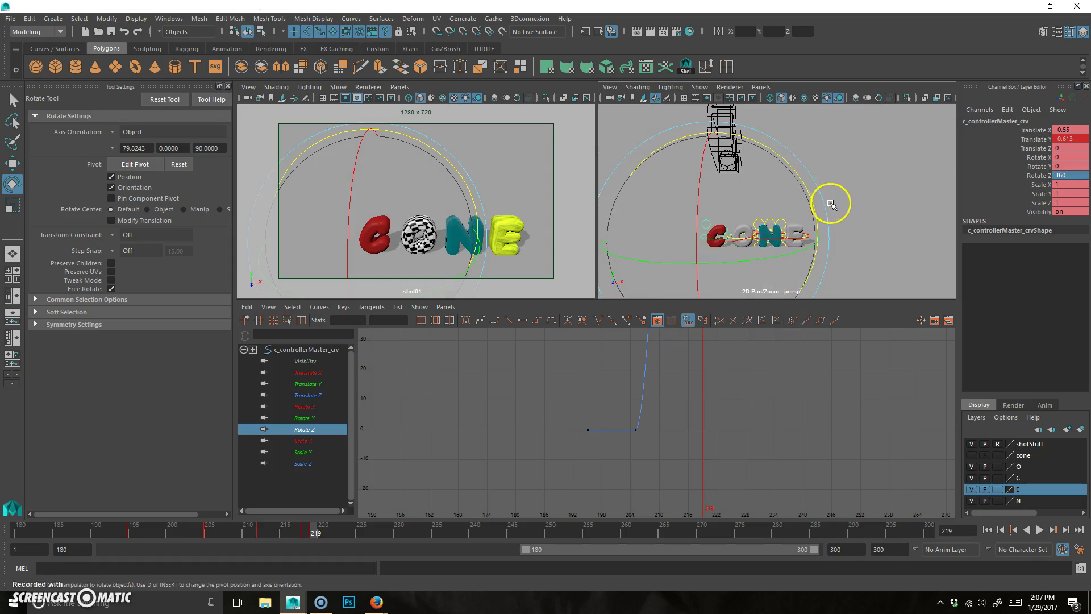
key(space)
click(1040, 530)
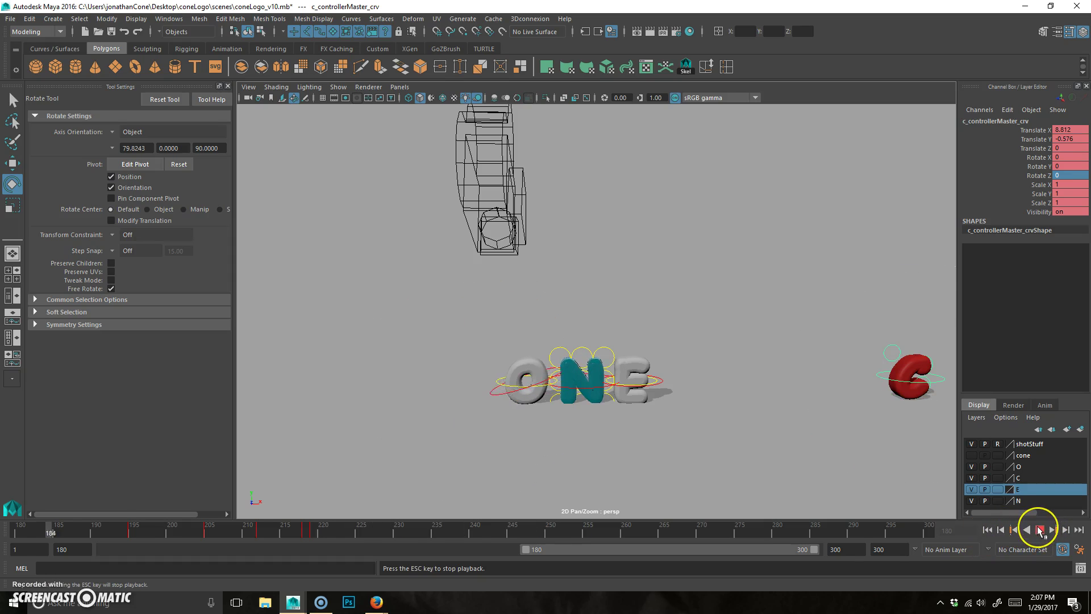
click(1040, 530)
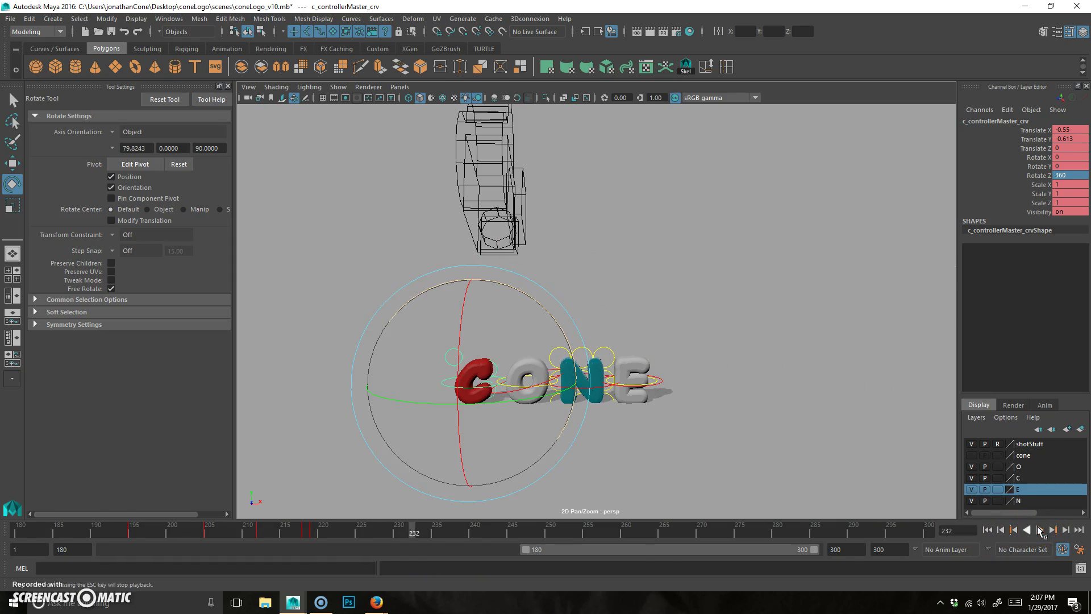
Step: Play back the C's jump, then key its four corner controllers in their neutral pose on frame 195
key(alt+v)
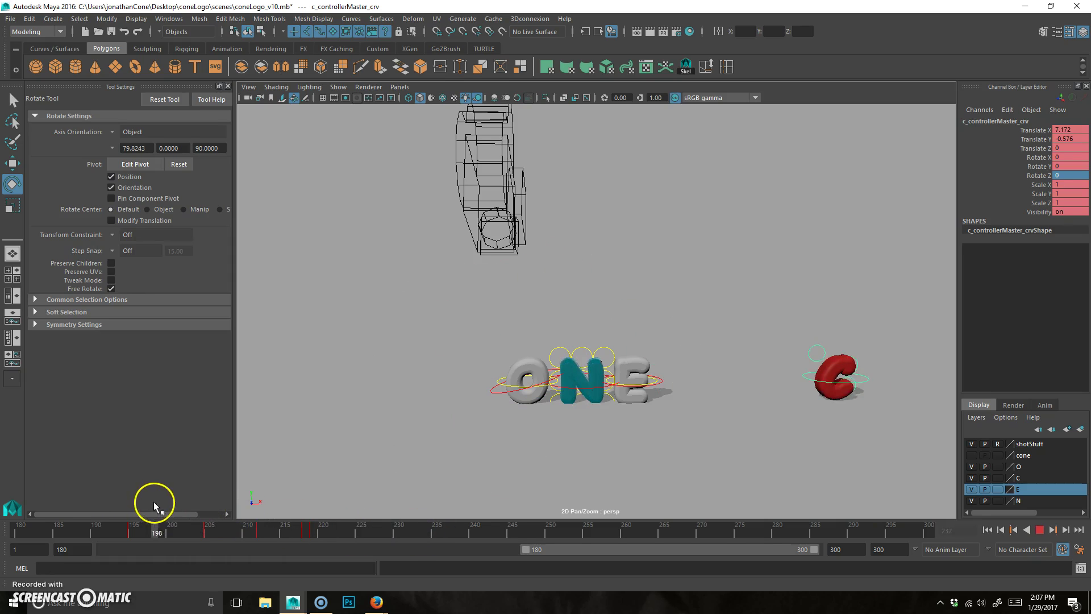
alt+right_drag(541, 342, 638, 346)
alt+middle_drag(638, 346, 576, 331)
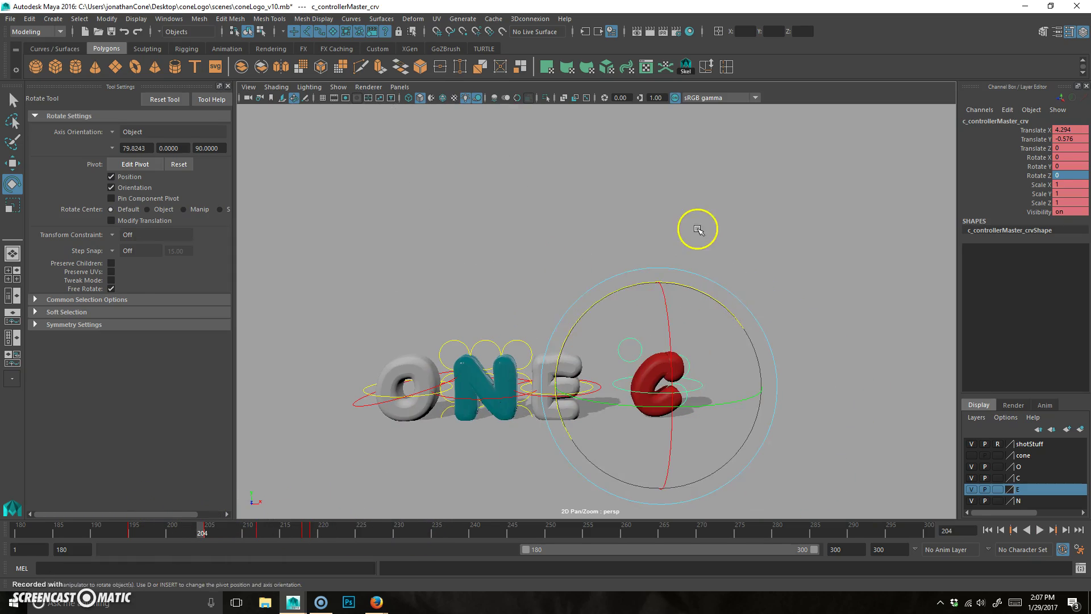
click(699, 230)
click(640, 329)
drag(199, 534, 135, 534)
alt+middle_drag(719, 367, 577, 378)
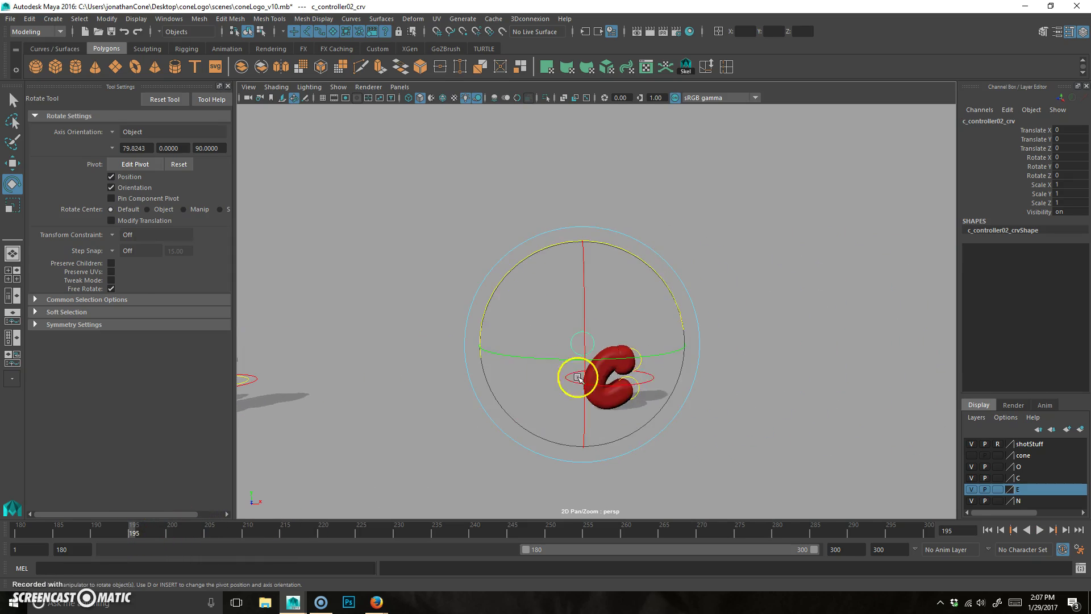
key(q)
shift+click(641, 357)
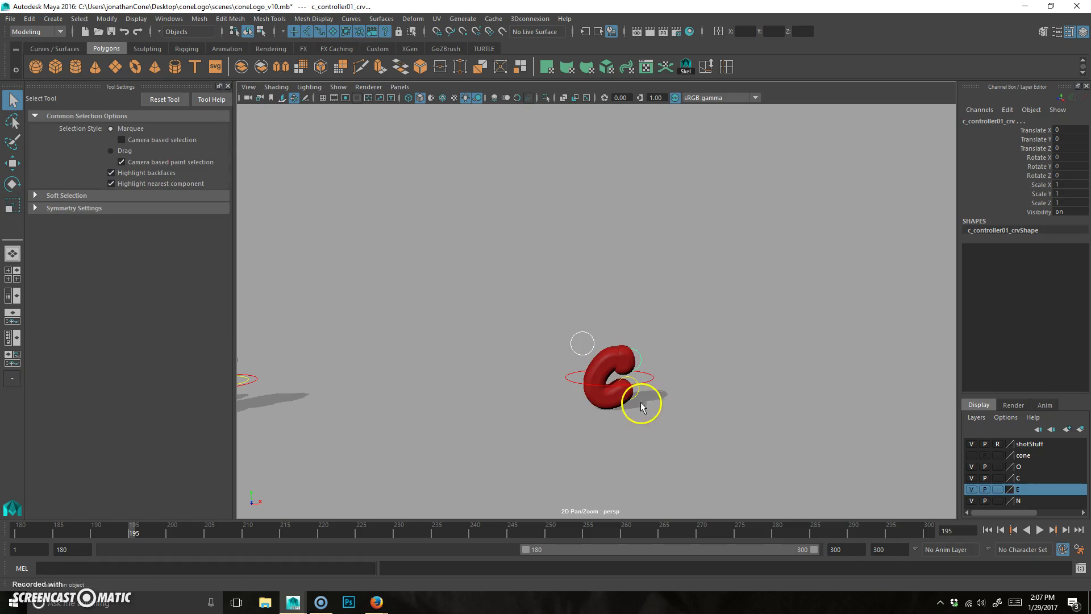
key(4)
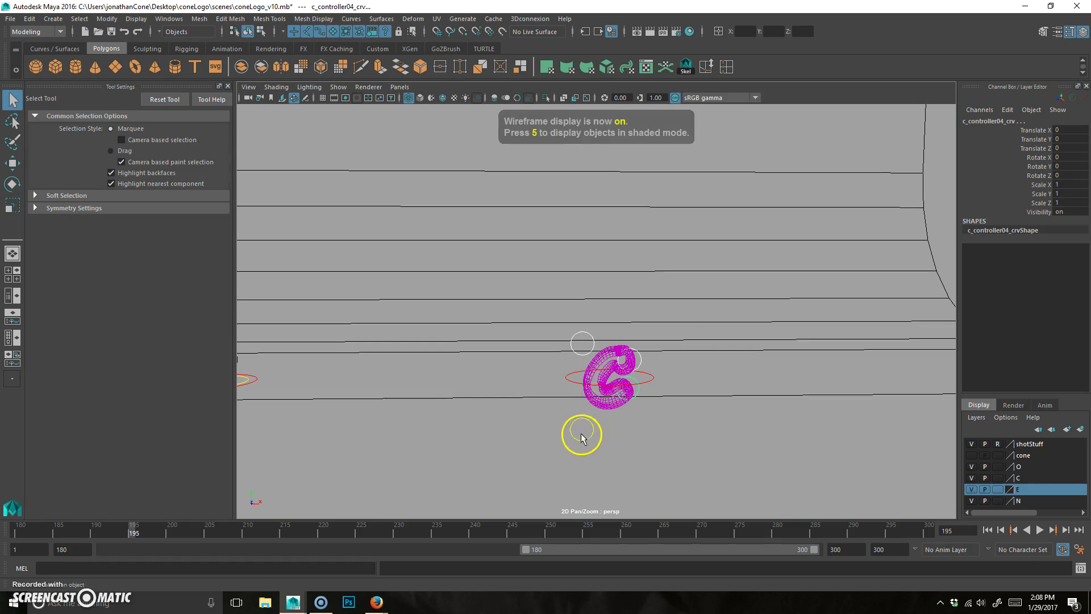
key(5)
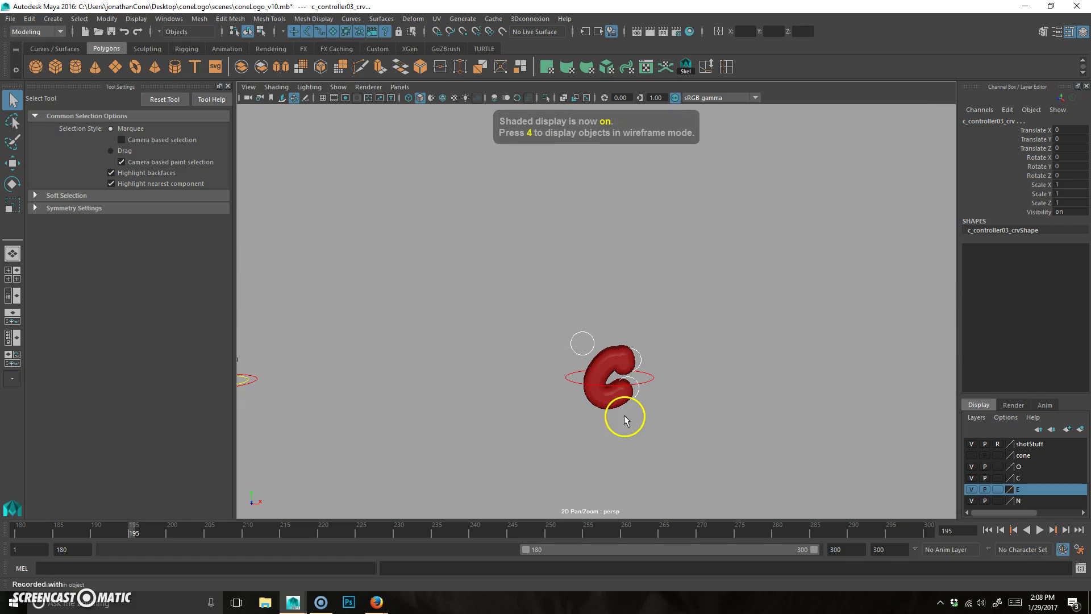
key(s)
Step: On frame 202, pull the C's upper tip controller outward to Translate X 0.187 and Translate Y 0.238
drag(140, 532, 202, 532)
alt+middle_drag(424, 442, 529, 408)
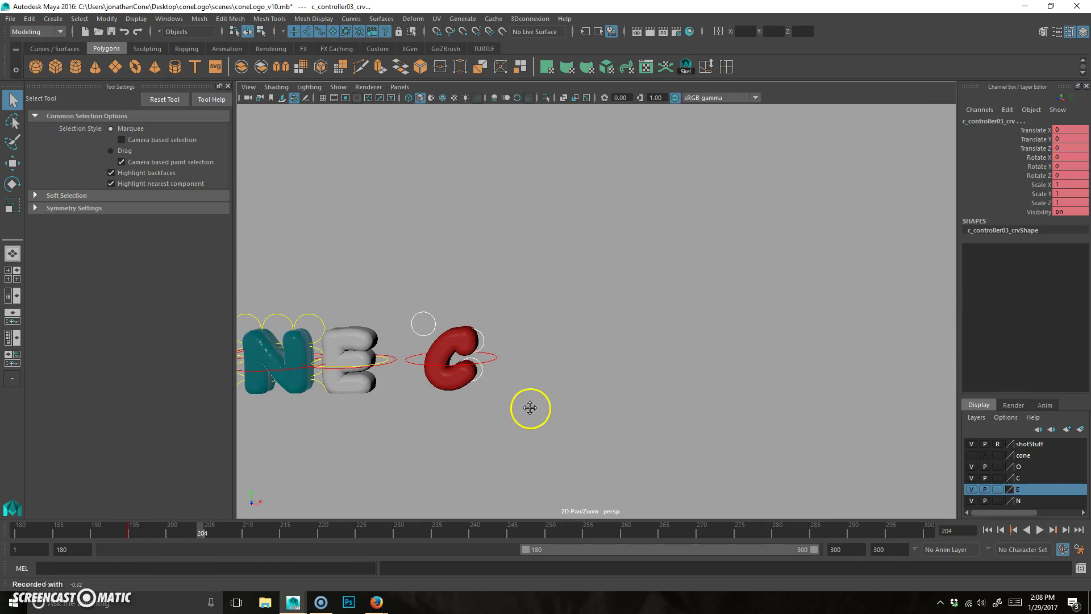
drag(209, 515, 182, 536)
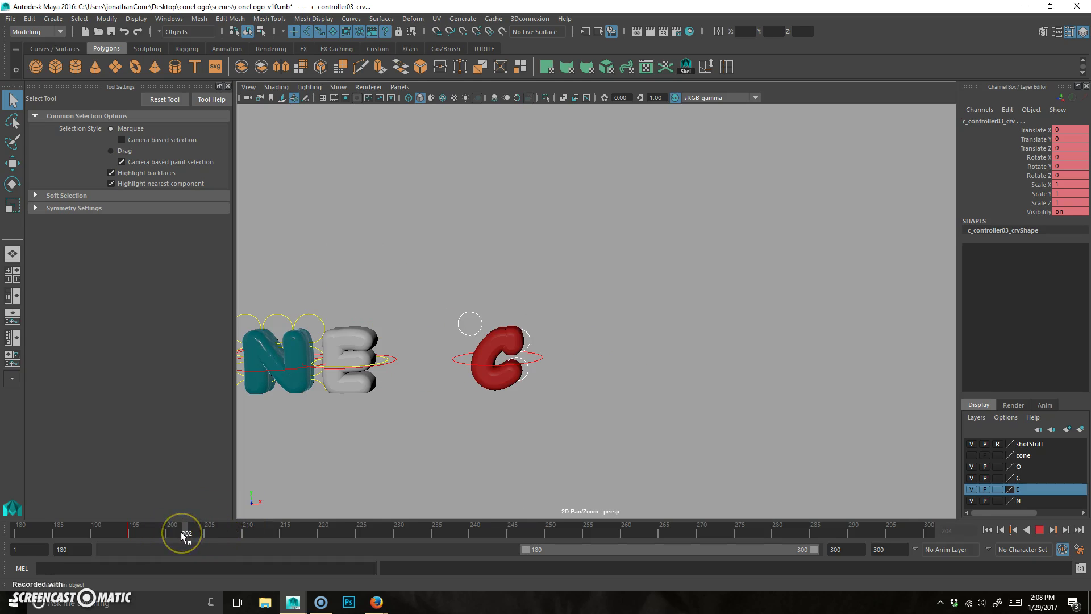
alt+middle_drag(535, 387, 574, 393)
click(524, 339)
click(532, 326)
key(w)
middle_drag(597, 254, 667, 260)
click(591, 342)
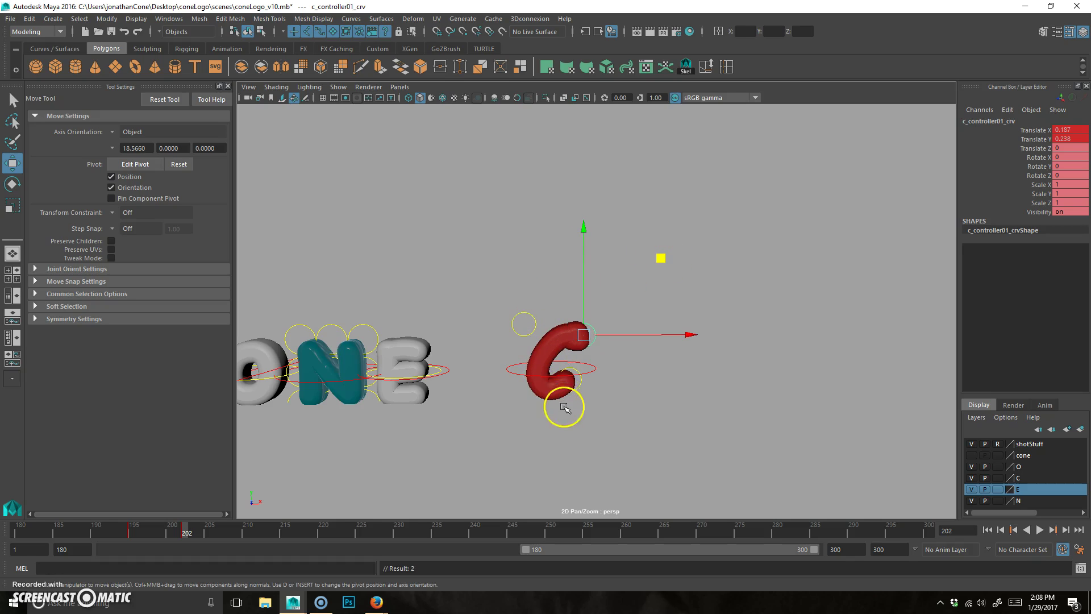
Step: On frame 202, nudge the C's lower tip controller inward and offset its lower-left controller to Translate X -0.172, Translate Y 0.035
click(579, 389)
drag(649, 303, 644, 303)
alt+drag(586, 419, 591, 394)
click(545, 292)
alt+drag(545, 292, 585, 343)
drag(184, 526, 209, 529)
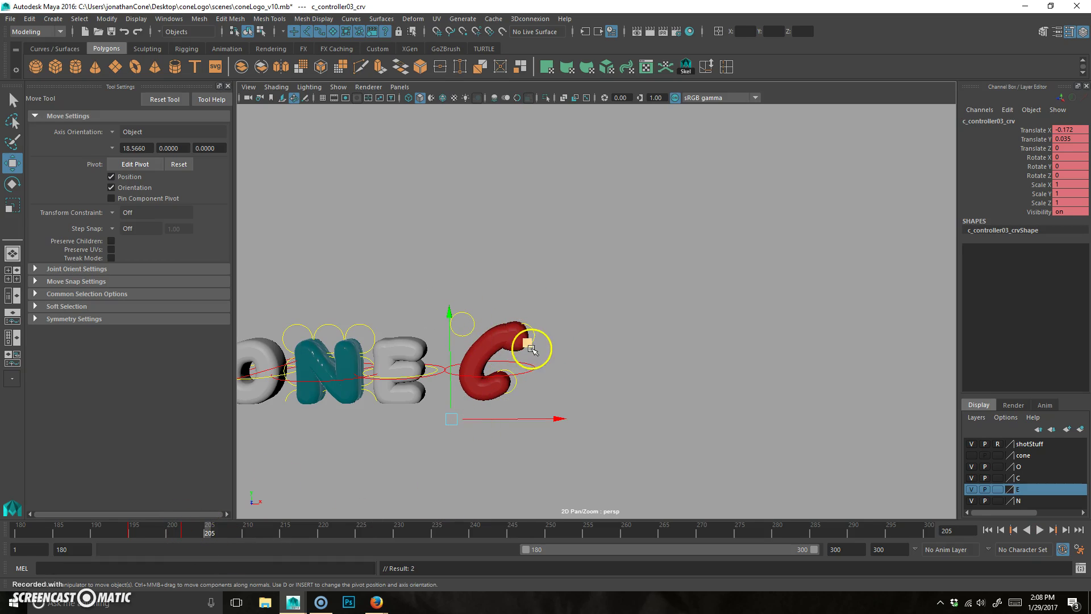
click(182, 531)
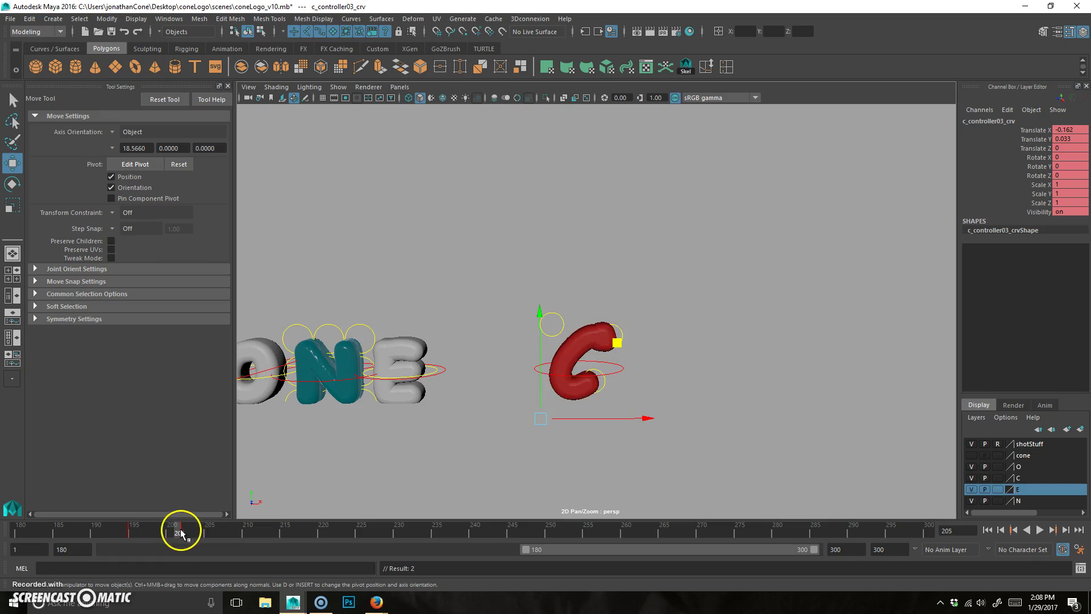
drag(620, 344, 627, 329)
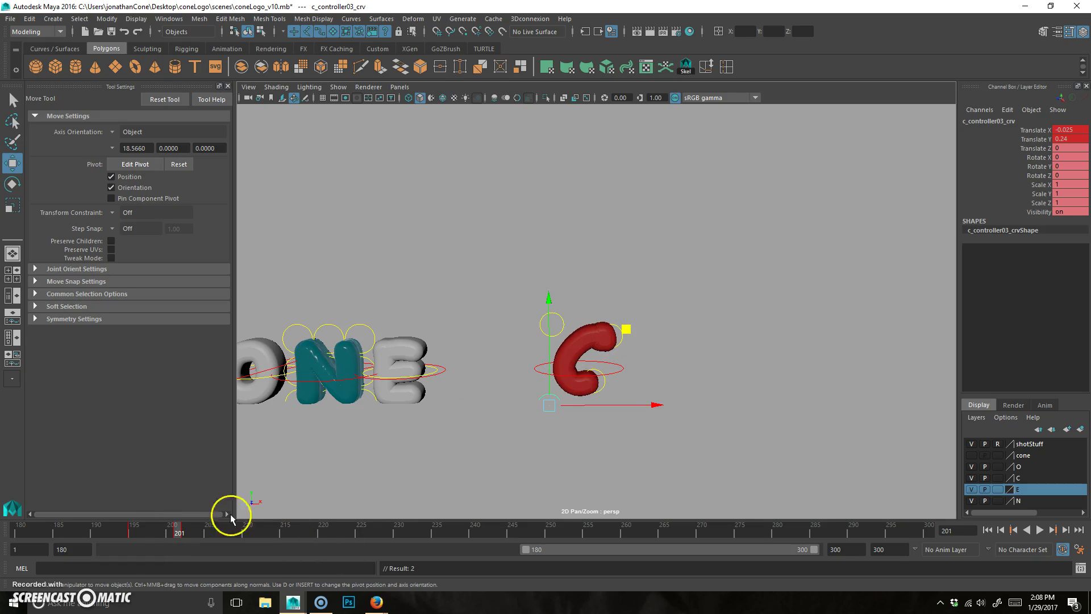
key(ctrl+z)
Step: Fine-tune the position of the C's upper tip controller on frame 202
click(187, 533)
drag(594, 338, 600, 328)
click(594, 340)
click(590, 336)
middle_drag(655, 261, 653, 254)
Step: On frame 205, lower the C's upper tip controller and pull its lower-left controller toward the E
drag(192, 536, 210, 533)
middle_drag(602, 250, 596, 285)
click(447, 396)
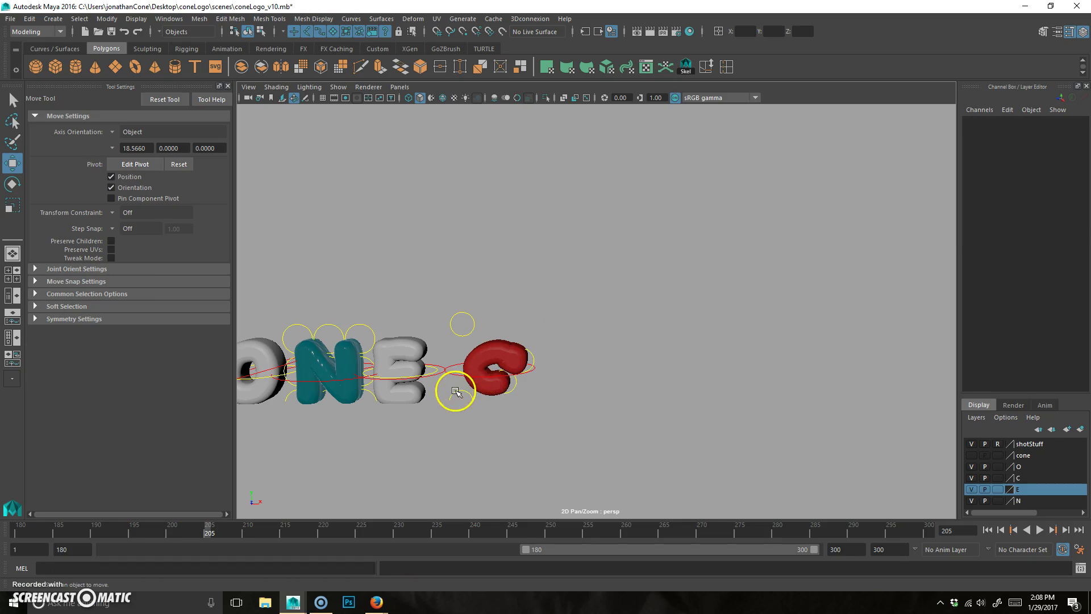
click(456, 392)
middle_drag(455, 392, 555, 342)
middle_drag(567, 401, 529, 402)
Step: Squash the C further on frame 205 by lowering its upper-left controller and moving the lower tip controller to Translate X 0.164
click(461, 325)
middle_drag(542, 250, 531, 261)
drag(508, 398, 530, 387)
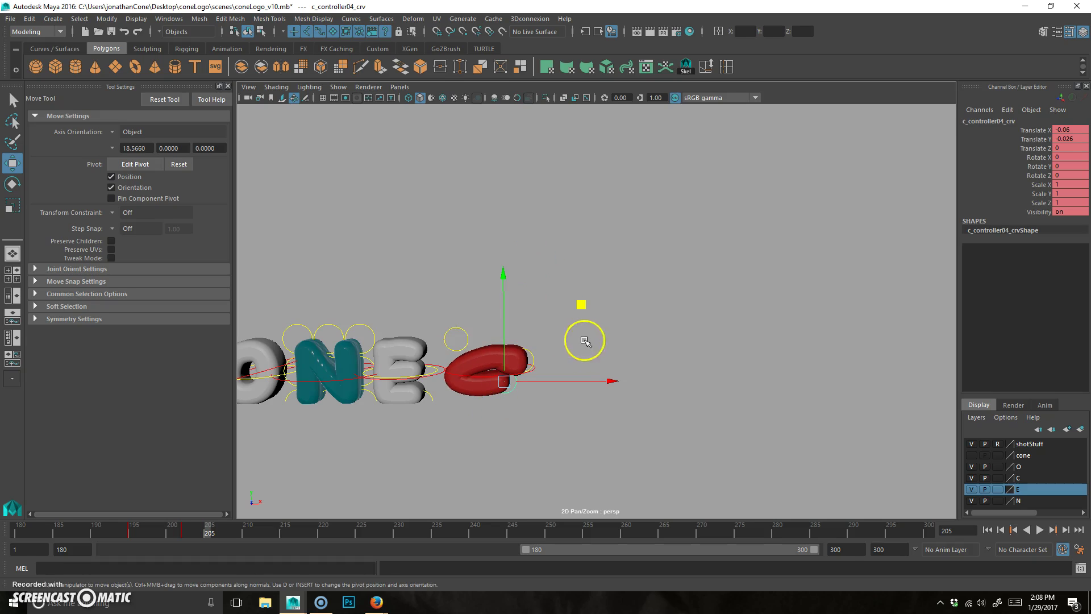
middle_drag(612, 383, 627, 382)
Step: On frame 206, stretch the C upward with its upper tip controller and set the upper-left controller to about -0.009, -0.058 in X and Y
mouse_move(213, 531)
mouse_down()
mouse_move(134, 529)
mouse_move(193, 519)
mouse_move(213, 533)
mouse_up()
click(205, 535)
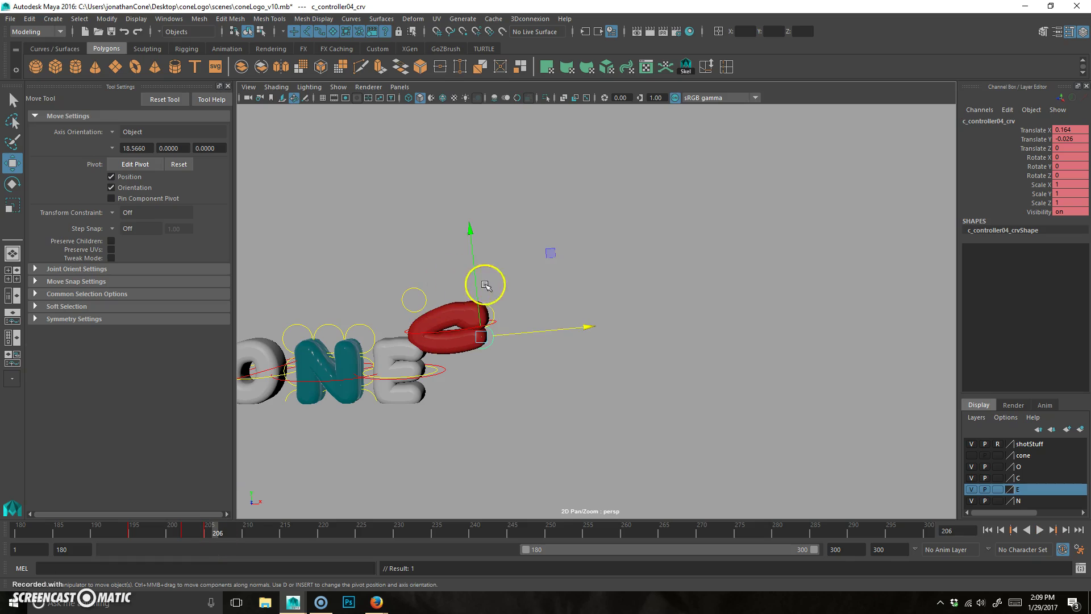
drag(493, 313, 453, 274)
drag(557, 232, 516, 174)
drag(432, 295, 405, 292)
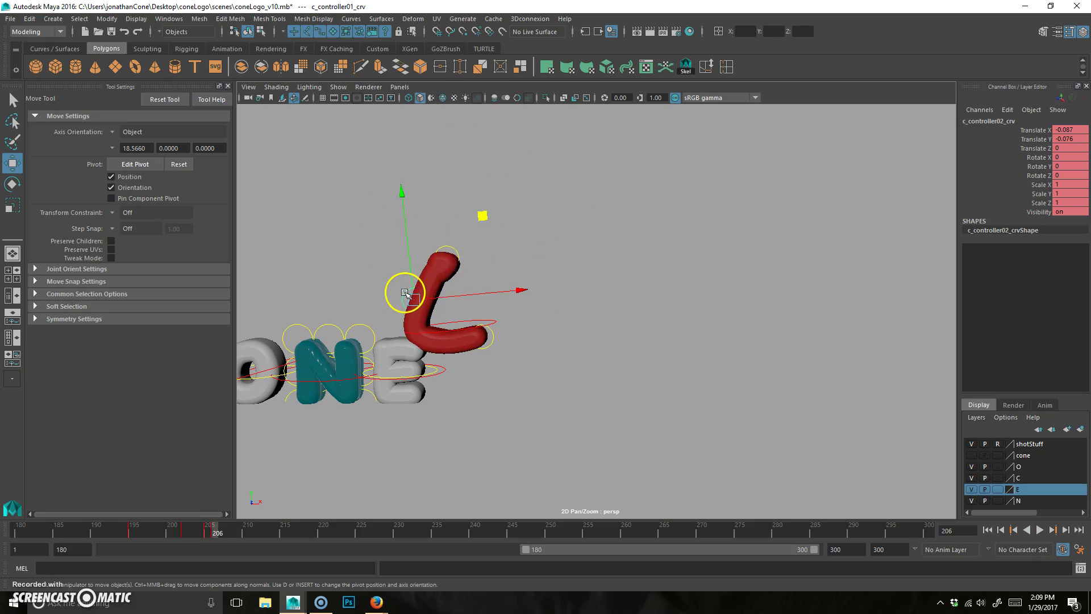
drag(488, 216, 491, 215)
alt+drag(459, 427, 467, 417)
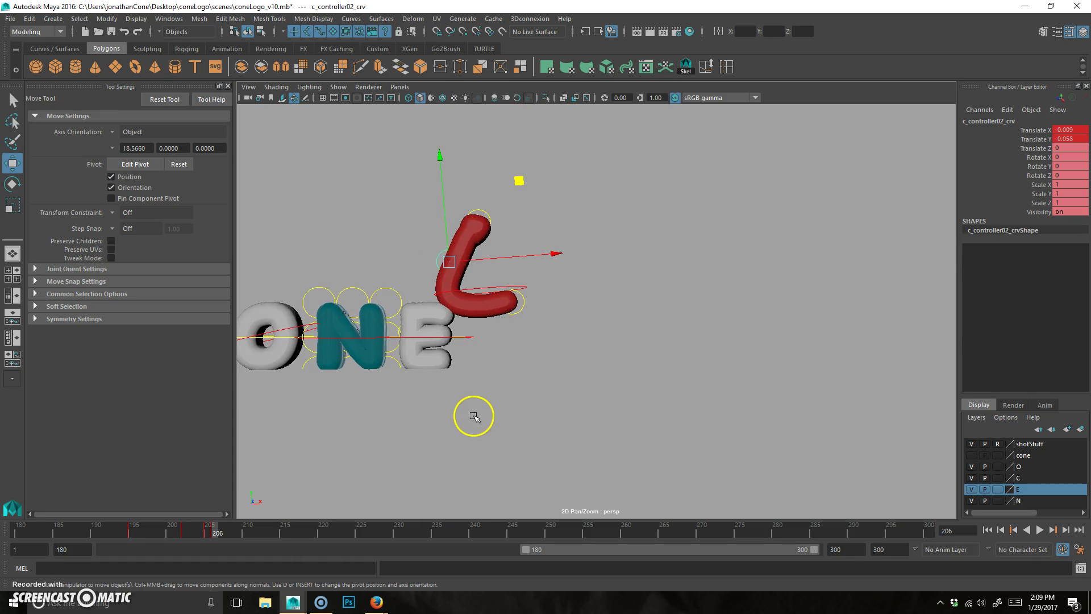
Step: On frame 206, pull the C's lower controllers in to straighten its body, placing the lower tip at Translate X -0.53, Translate Y -0.223
key(4)
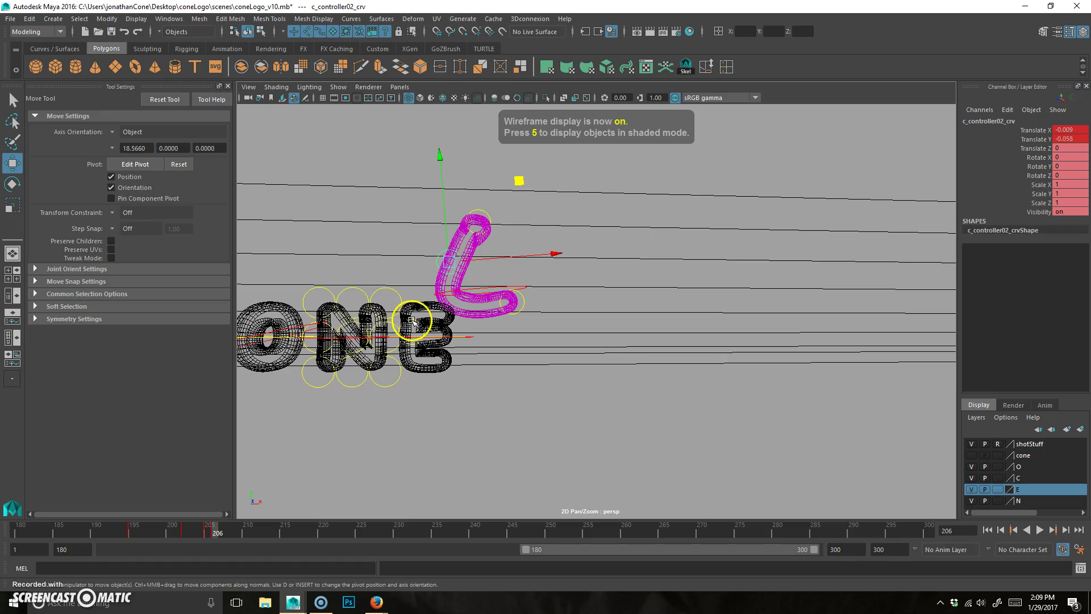
mouse_move(475, 302)
mouse_down()
mouse_move(541, 203)
mouse_move(569, 257)
mouse_up()
key(5)
click(531, 307)
middle_drag(569, 258, 537, 238)
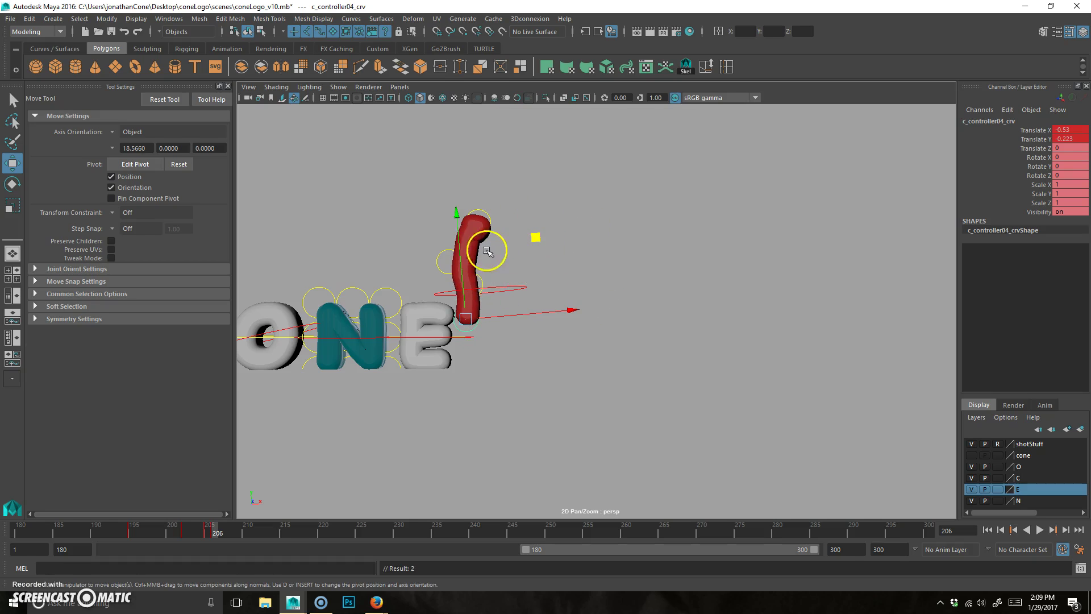
Step: Correct the C's lower-left controller on frame 205 to Translate X -0.644 and Translate Y 0.244, checking the pose against frame 206
mouse_move(213, 532)
mouse_down()
mouse_move(223, 532)
mouse_move(202, 535)
mouse_up()
click(479, 358)
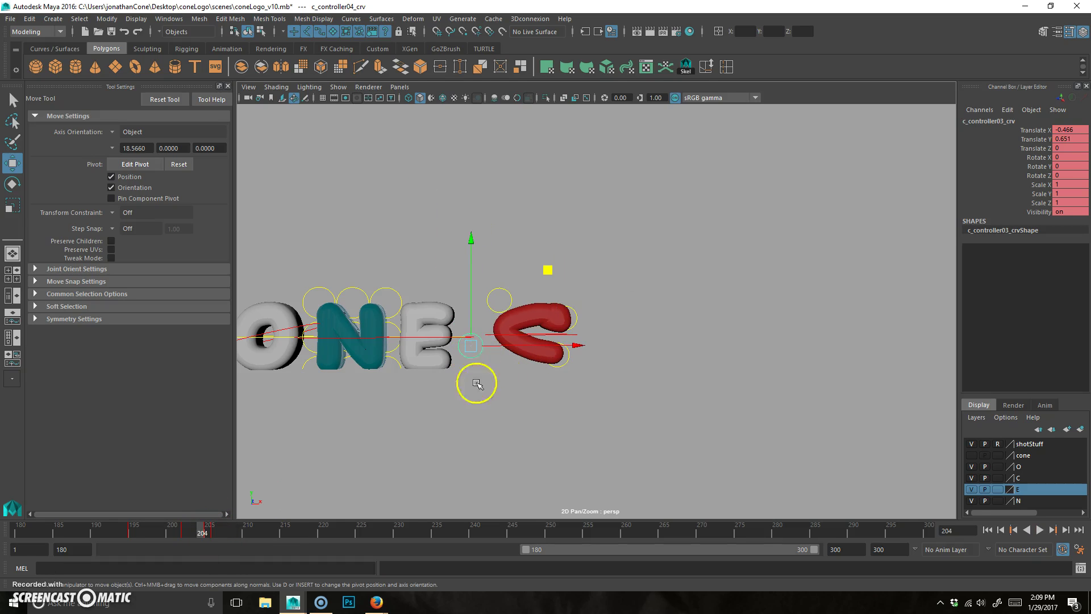
mouse_move(214, 536)
mouse_down()
mouse_move(195, 526)
mouse_move(208, 532)
mouse_up()
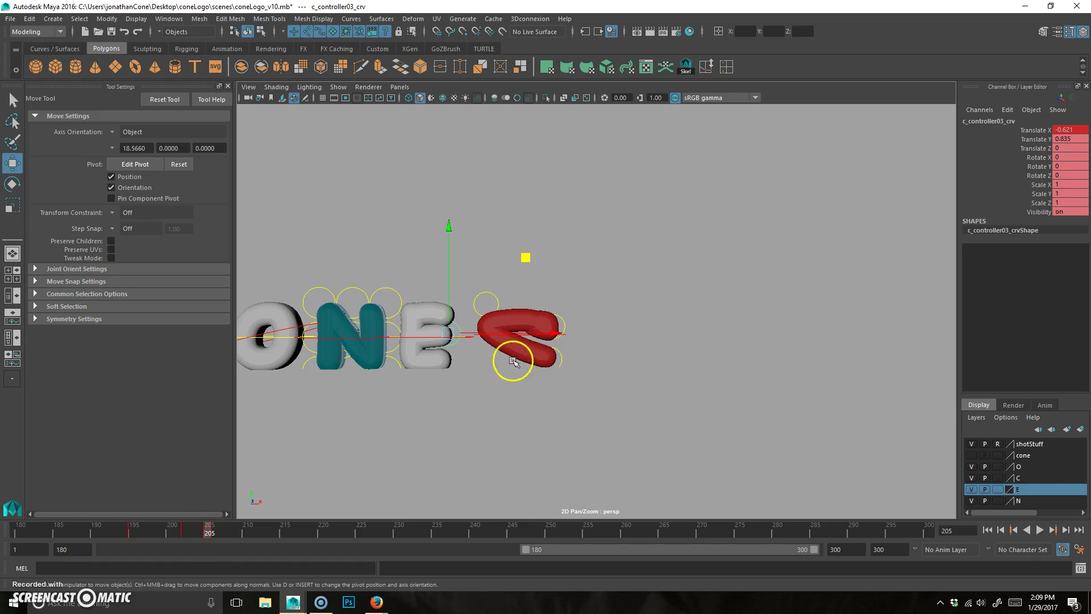
middle_drag(538, 252, 557, 299)
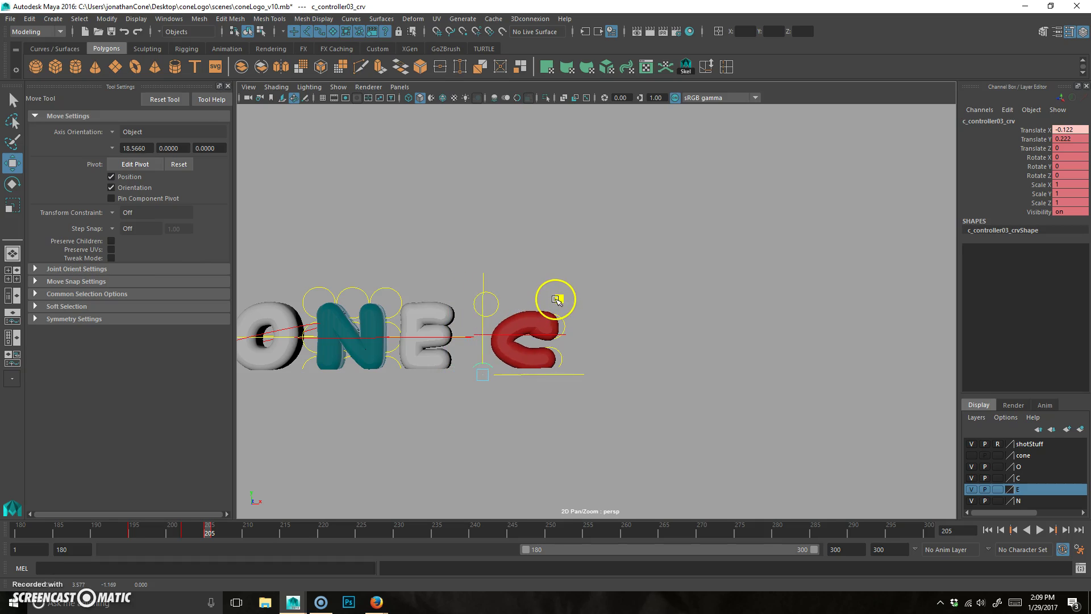
click(212, 533)
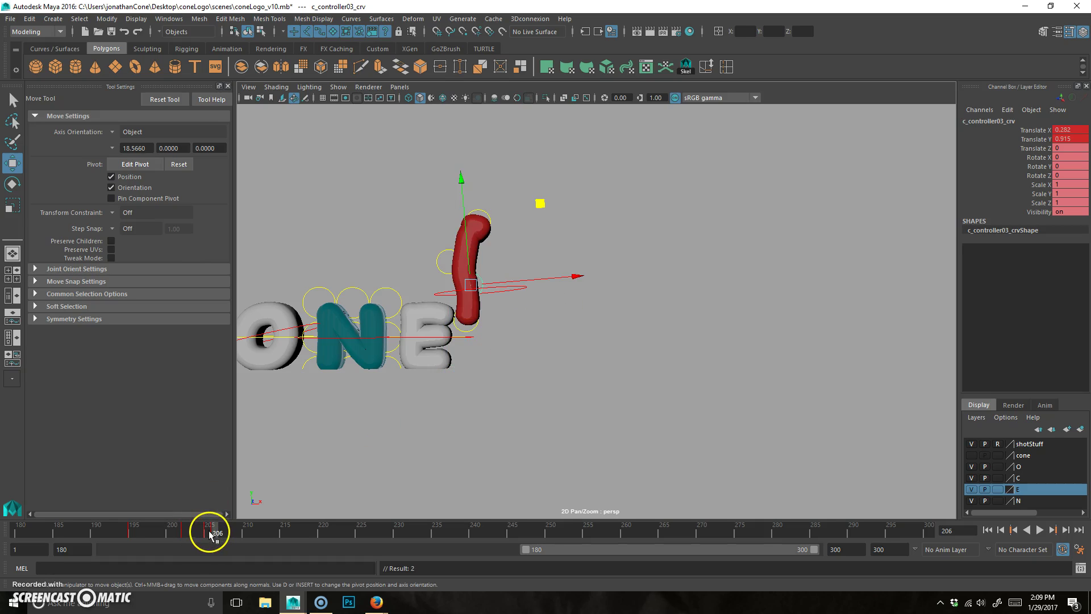
click(209, 535)
click(214, 534)
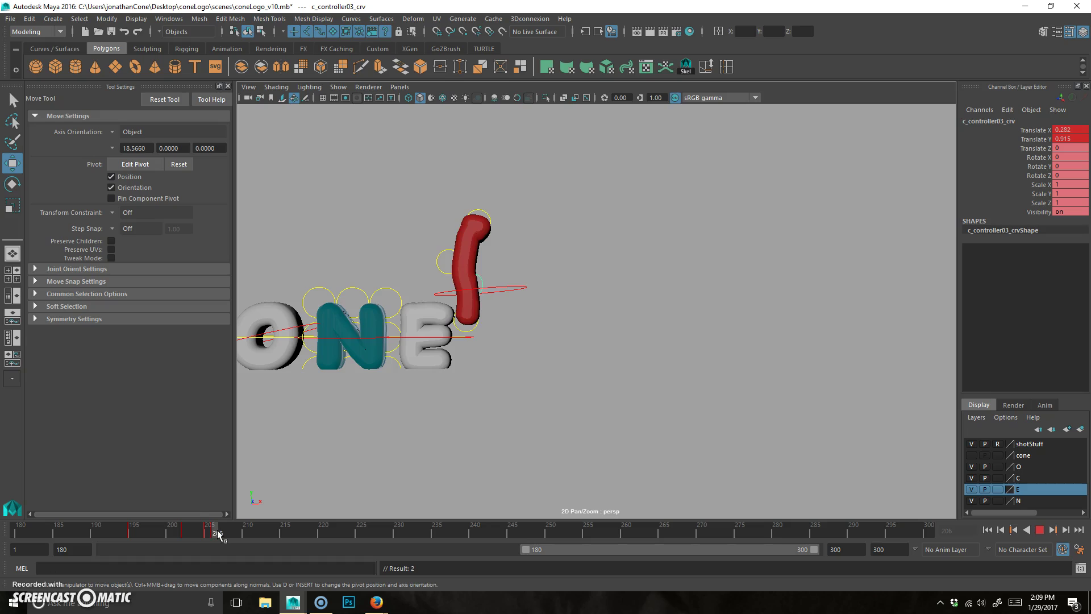
click(209, 534)
drag(555, 302, 519, 299)
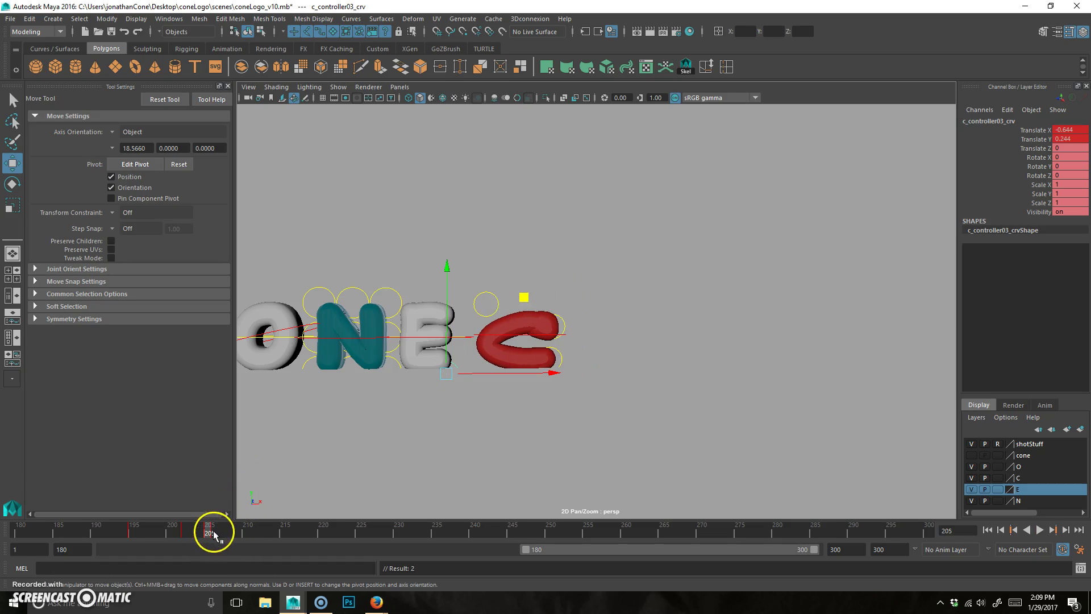
Step: On frame 210, bend the C into an arch above the letters by raising its middle and curling both ends down, then key it
drag(213, 534, 243, 541)
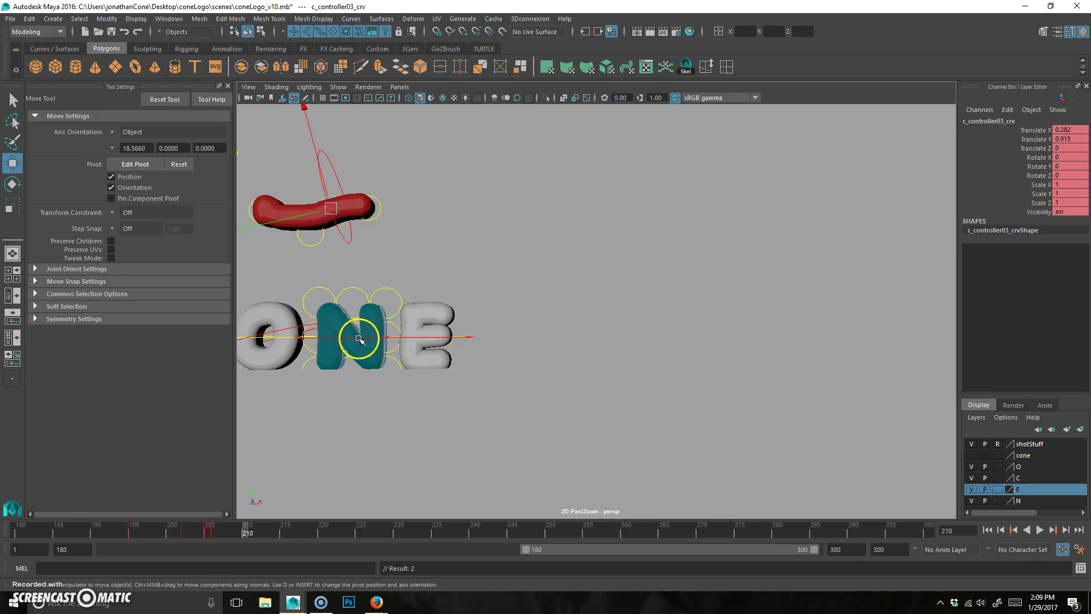
alt+drag(358, 334, 409, 310)
middle_drag(353, 194, 328, 154)
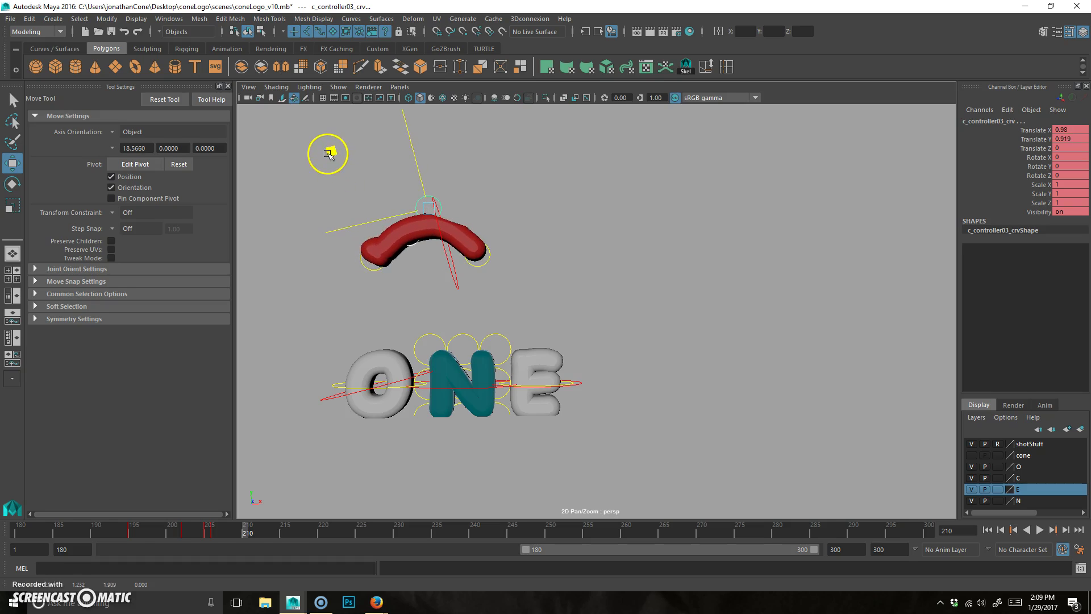
click(375, 268)
middle_drag(282, 199, 300, 221)
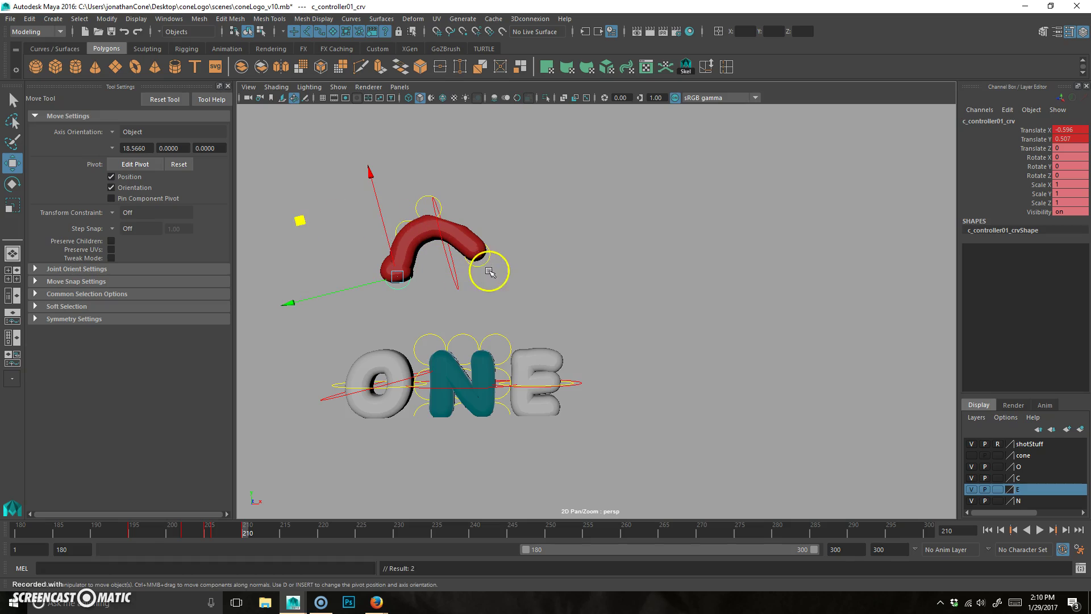
click(499, 251)
middle_drag(377, 198, 374, 202)
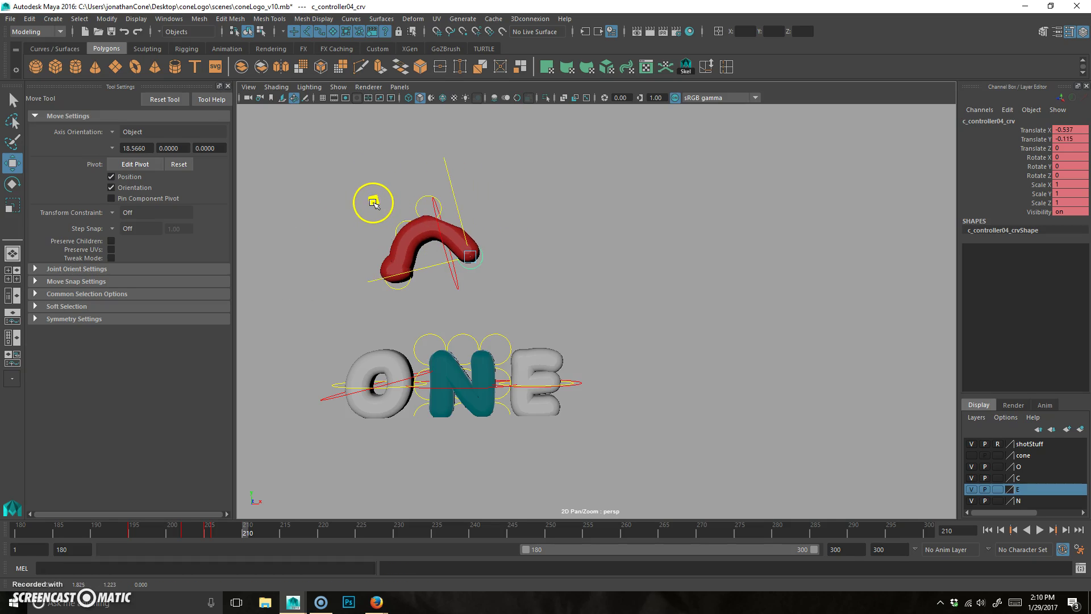
key(s)
Step: On frame 220, set Translate X, Y and Z of all four C corner controllers to 0
drag(246, 531, 312, 534)
mouse_move(298, 537)
mouse_down()
mouse_move(286, 534)
mouse_move(301, 536)
mouse_up()
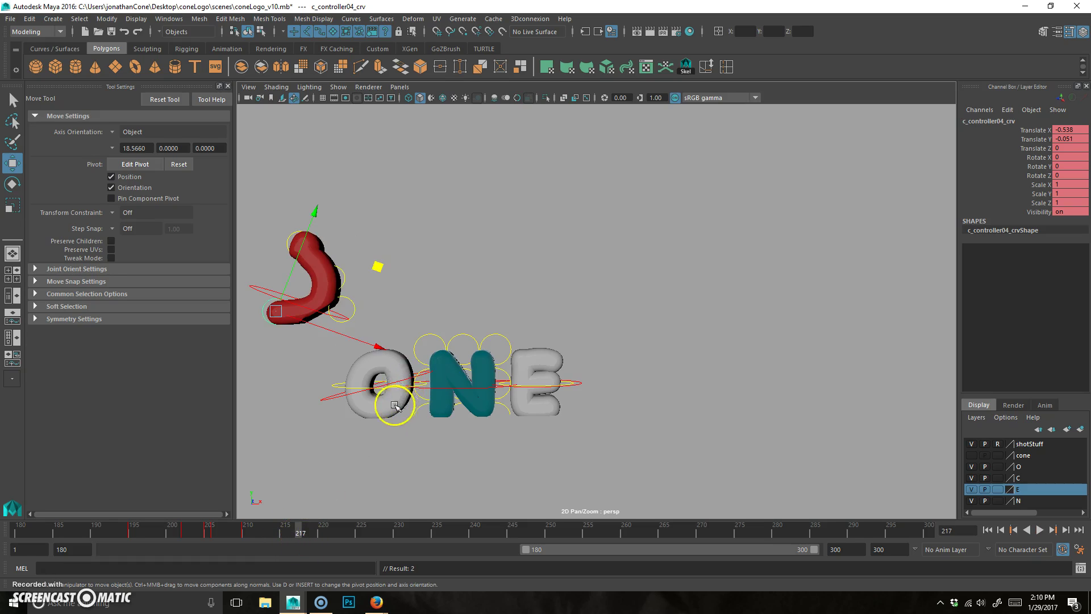
alt+middle_drag(315, 382, 447, 376)
click(321, 535)
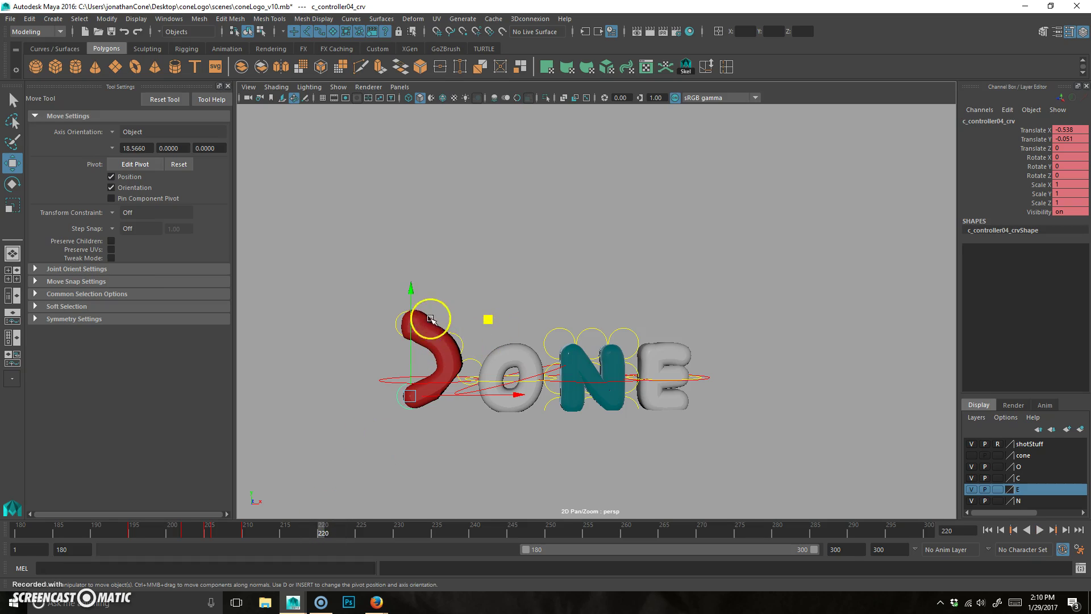
shift+click(397, 316)
shift+click(472, 365)
drag(1072, 133, 1065, 148)
key(Return)
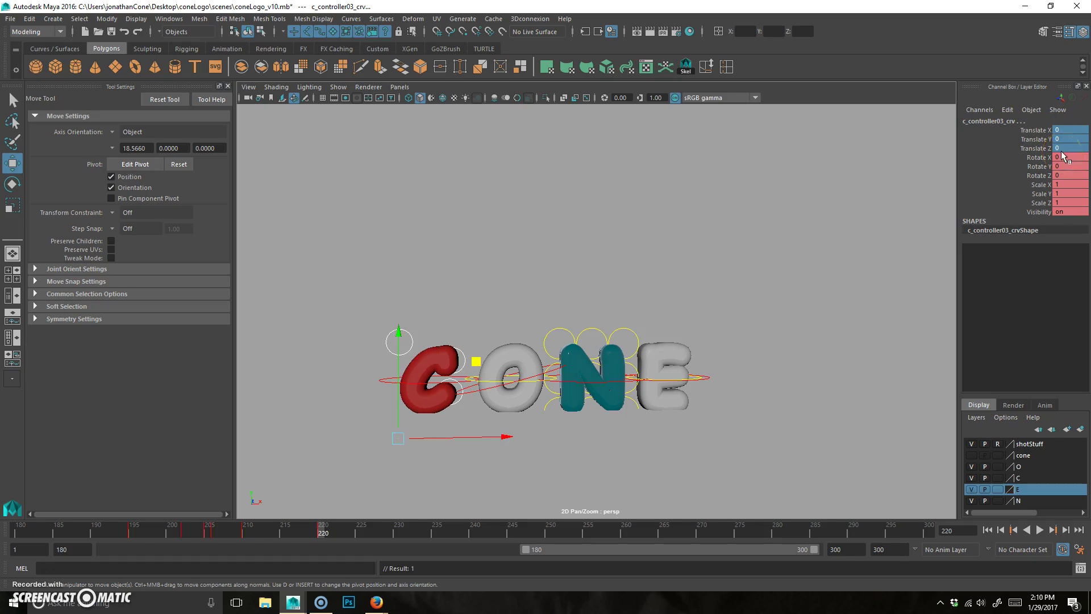
Step: On frame 215, pull the C's two lower corner controllers down and away to trail its falling body
drag(326, 528, 285, 524)
drag(421, 283, 430, 270)
middle_drag(531, 305, 521, 341)
click(441, 255)
key(ctrl+z)
click(443, 228)
middle_drag(541, 277, 526, 305)
Step: On frame 215, reshape the C's upper-left corner, move its upper tip controller to Translate X -0.521, Translate Y 0.4, and key it
click(499, 228)
middle_drag(594, 279, 566, 282)
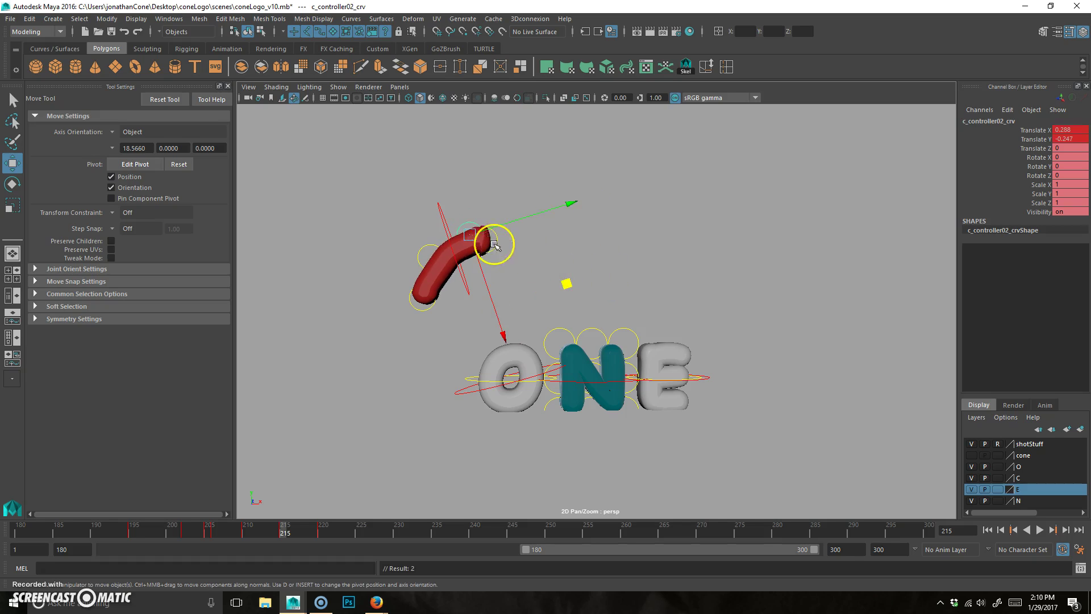
click(498, 248)
click(492, 243)
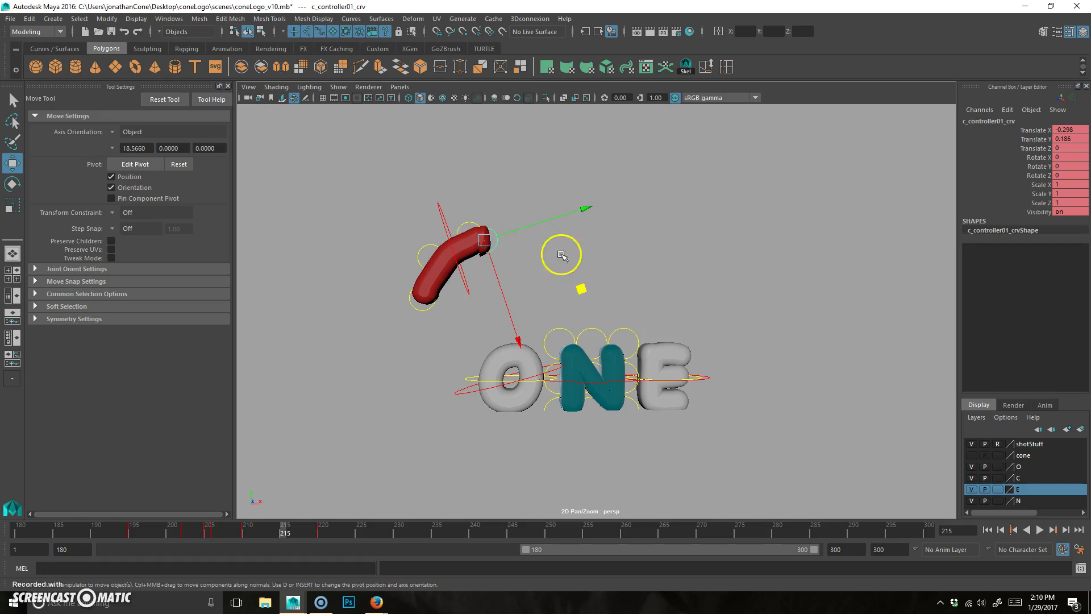
middle_drag(584, 280, 594, 267)
key(s)
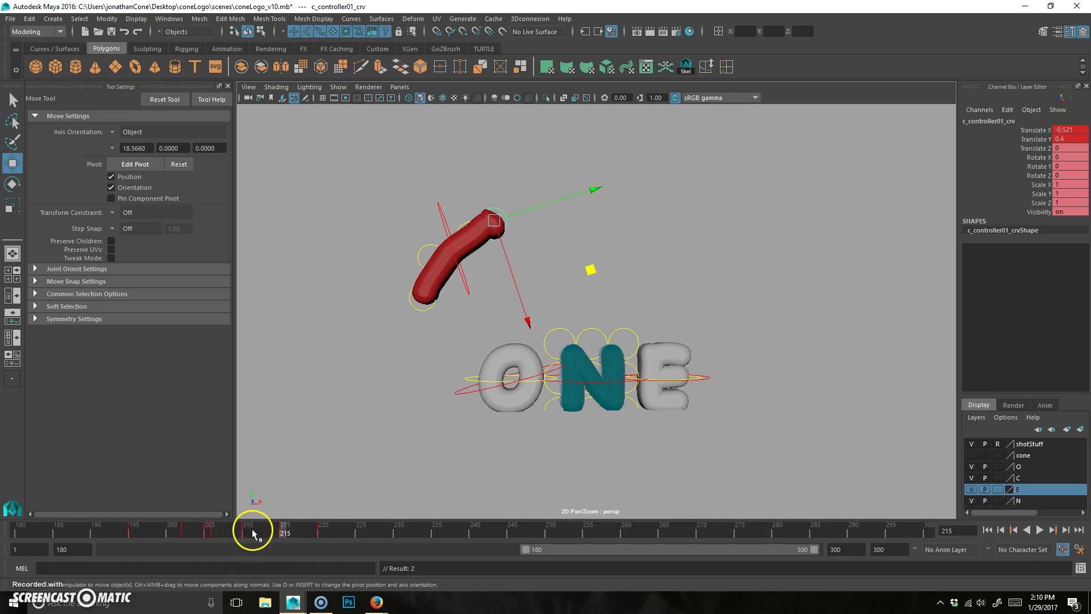
Step: On frame 219, stretch the C upward by raising its upper tip and lower-left controllers and moving the upper-left one inward, then key it
drag(280, 532, 314, 528)
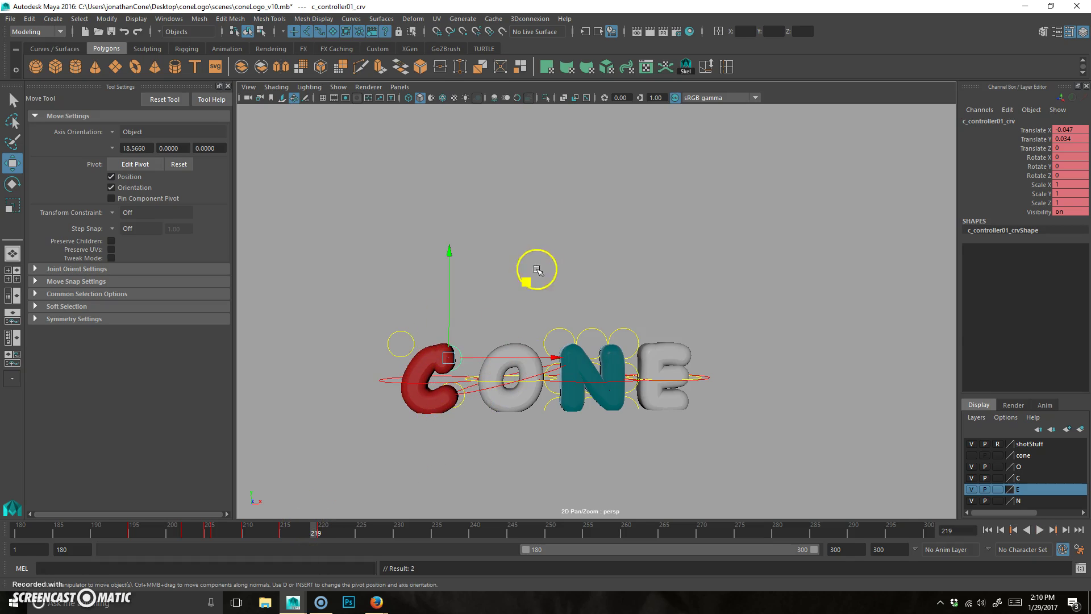
click(411, 336)
click(410, 336)
middle_drag(479, 270, 493, 269)
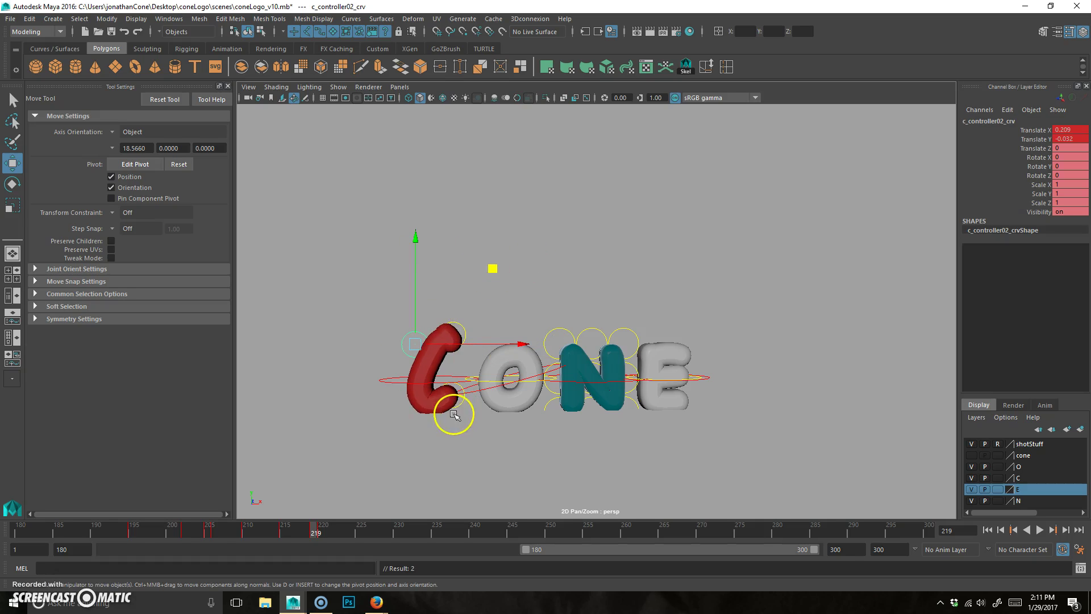
click(449, 412)
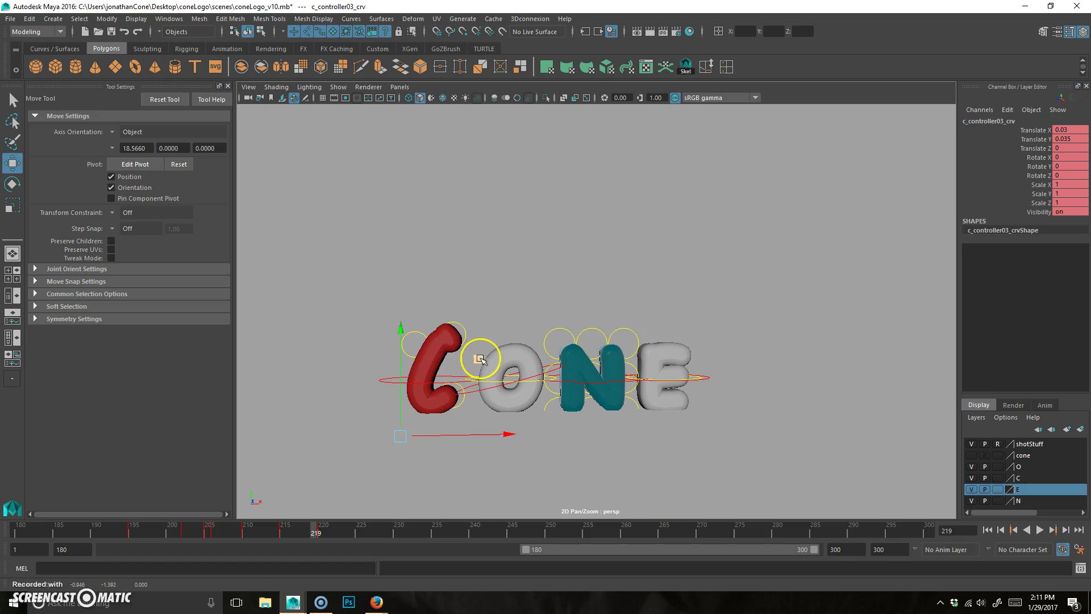
middle_drag(477, 360, 495, 335)
click(458, 318)
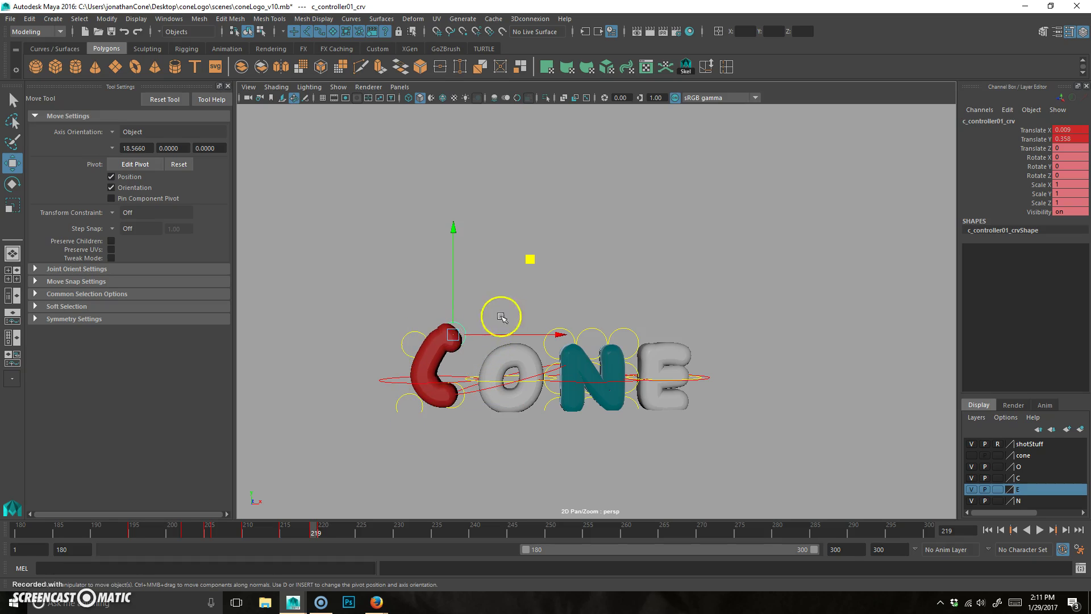
middle_drag(536, 260, 529, 219)
key(s)
Step: Copy the frame 220 key of all four C corner controllers and paste it on frame 222
mouse_move(316, 531)
mouse_down()
mouse_move(297, 527)
mouse_move(323, 530)
mouse_up()
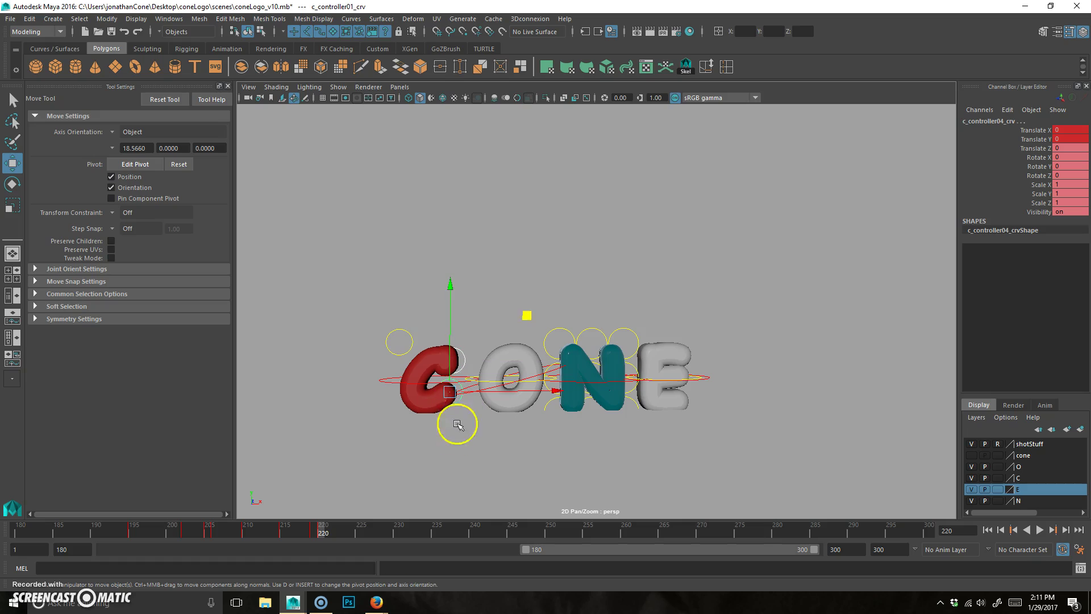
drag(370, 318, 408, 364)
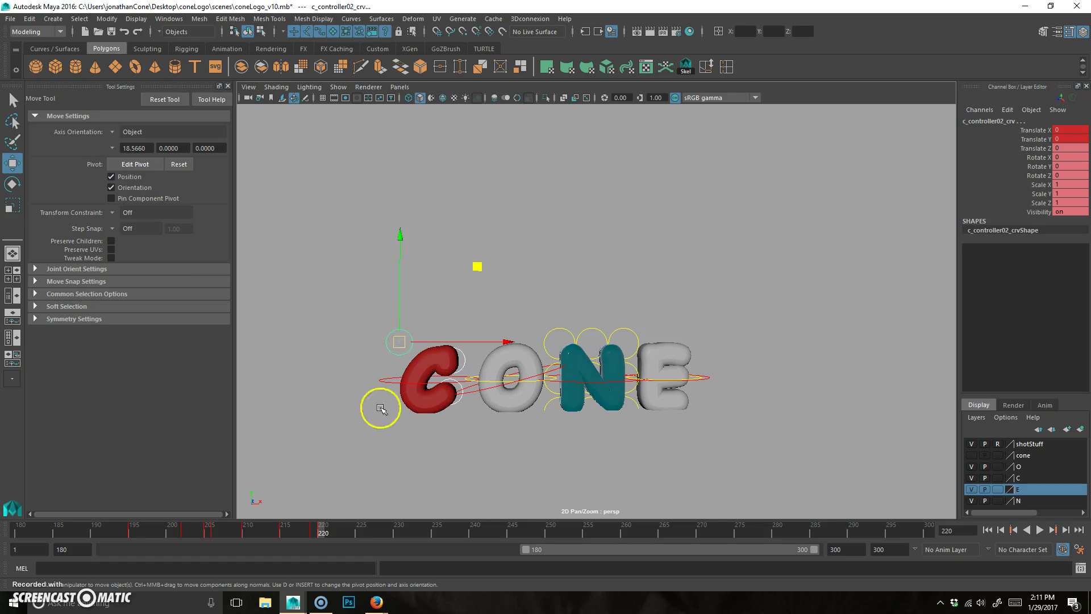
right_click(322, 533)
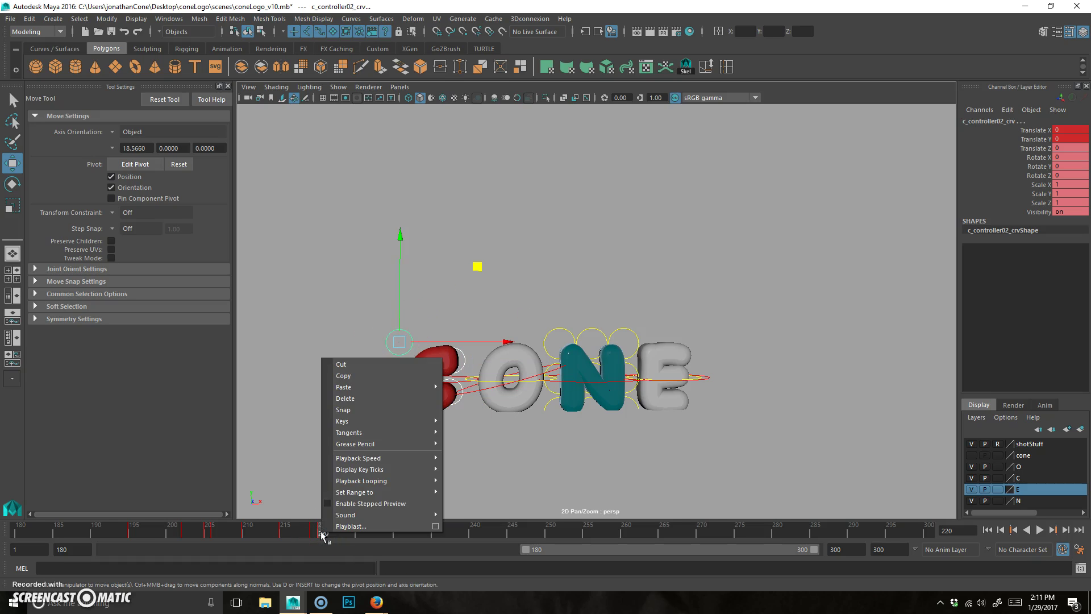
click(322, 532)
shift+click(322, 535)
right_click(322, 529)
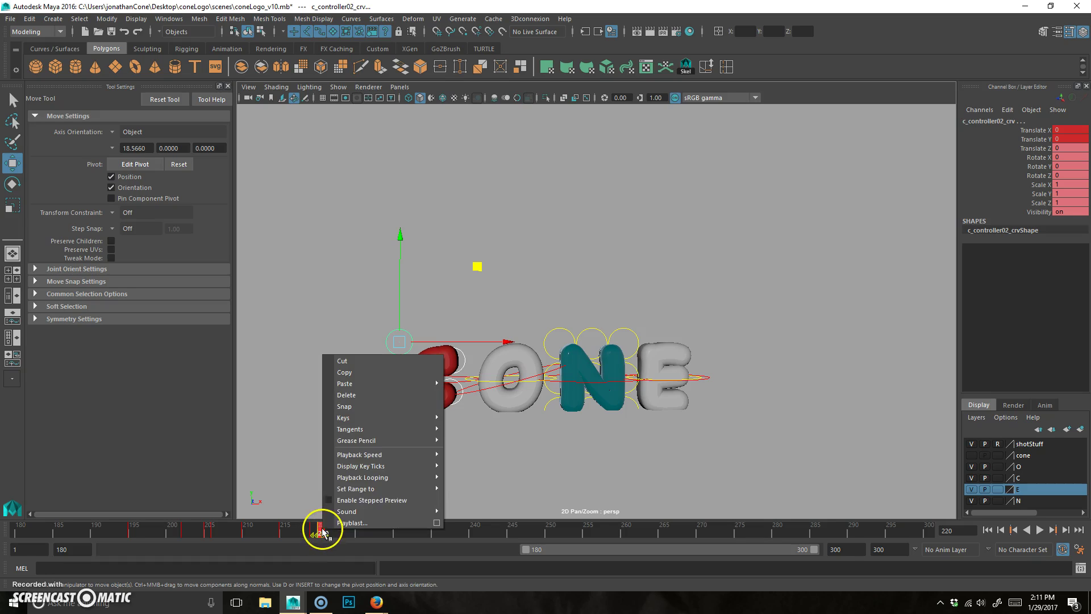
click(381, 372)
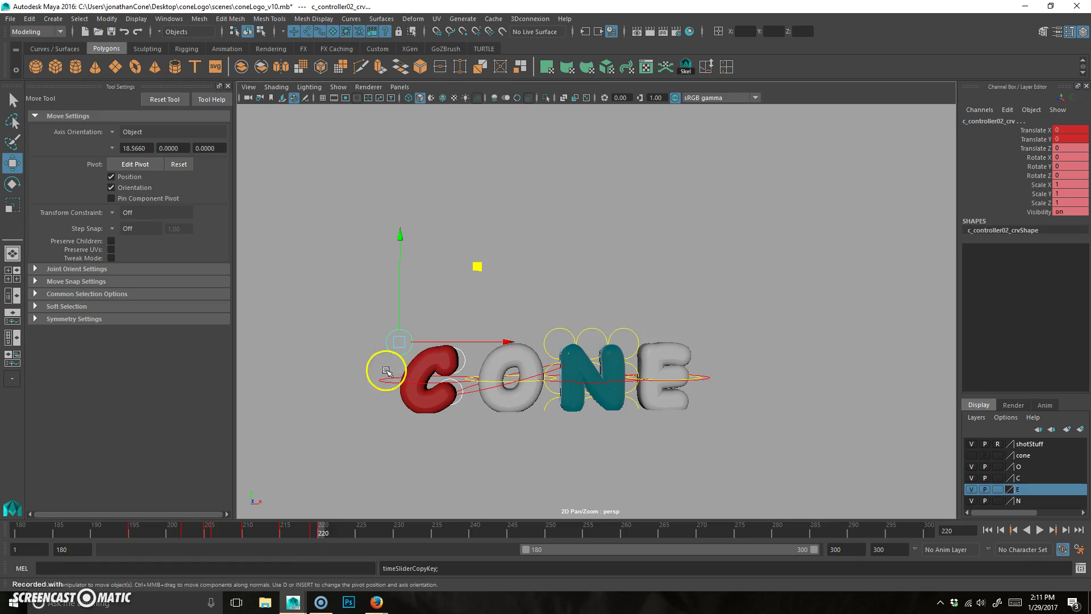
right_click(337, 533)
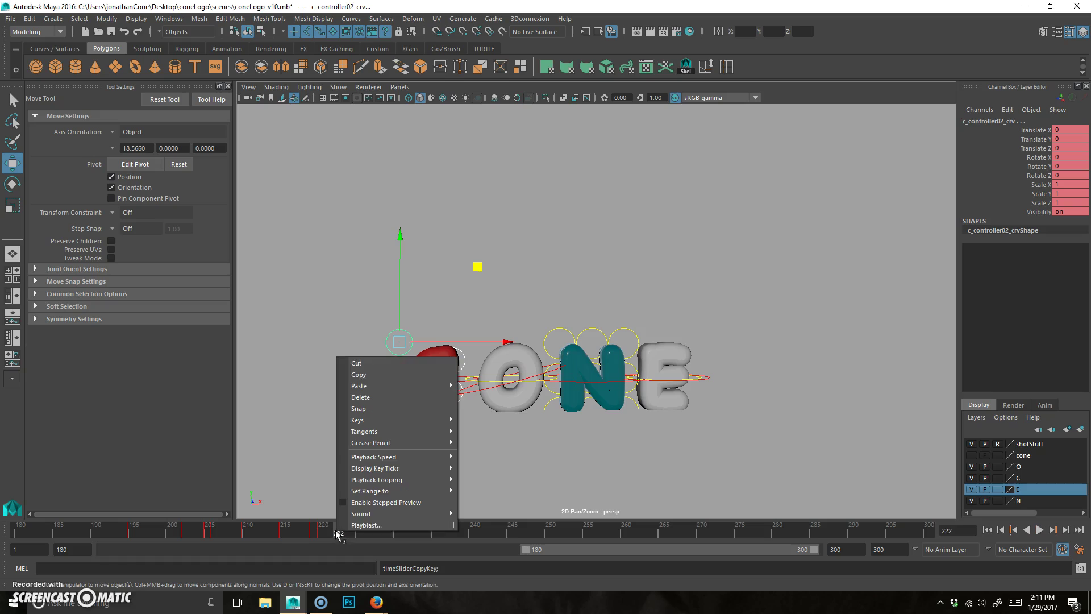
mouse_move(418, 383)
click(471, 384)
Step: On frame 220, pull the C's upper-left corner controller outward to Translate X -0.334 and lower it to begin the landing squash
click(322, 534)
click(350, 387)
drag(370, 448, 406, 419)
click(400, 335)
drag(505, 340, 484, 345)
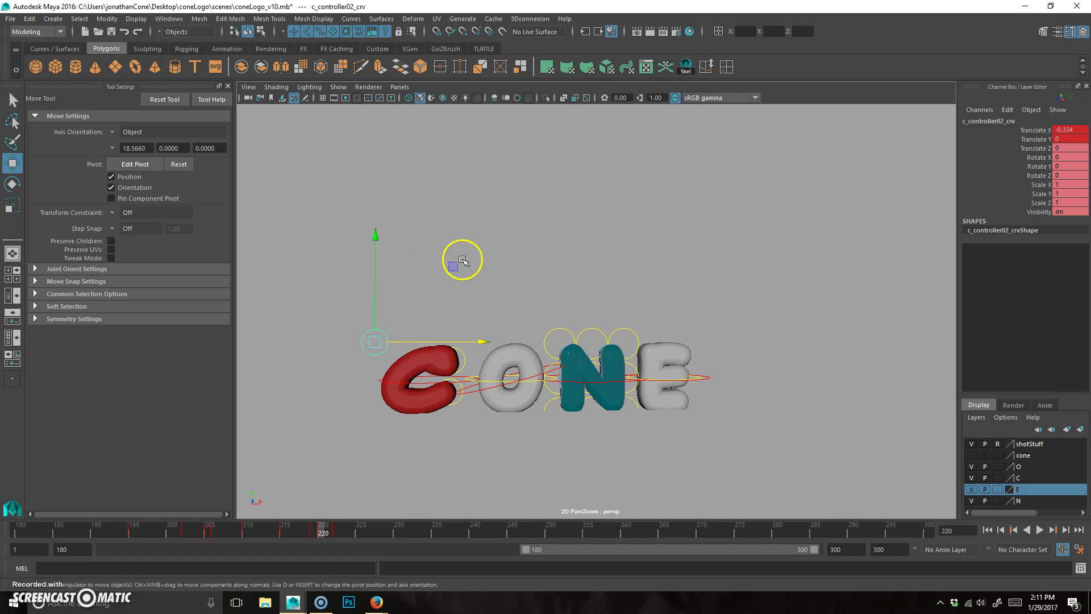
drag(372, 235, 370, 262)
Step: Flatten the C on frame 220 by lowering its upper tip, moving the lower tip to about Translate X 0.153, Y -0.121, and check the playback
click(458, 356)
middle_drag(533, 284, 538, 325)
click(461, 406)
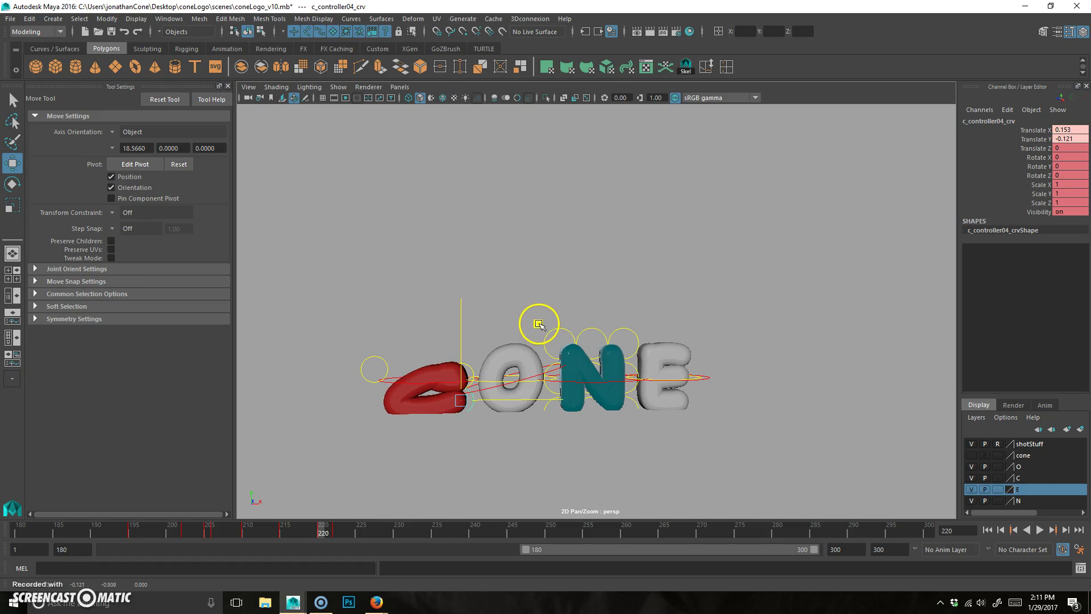
drag(312, 502, 472, 353)
mouse_move(458, 366)
middle_down()
mouse_move(446, 358)
mouse_move(441, 370)
middle_up()
click(315, 529)
drag(315, 529, 334, 541)
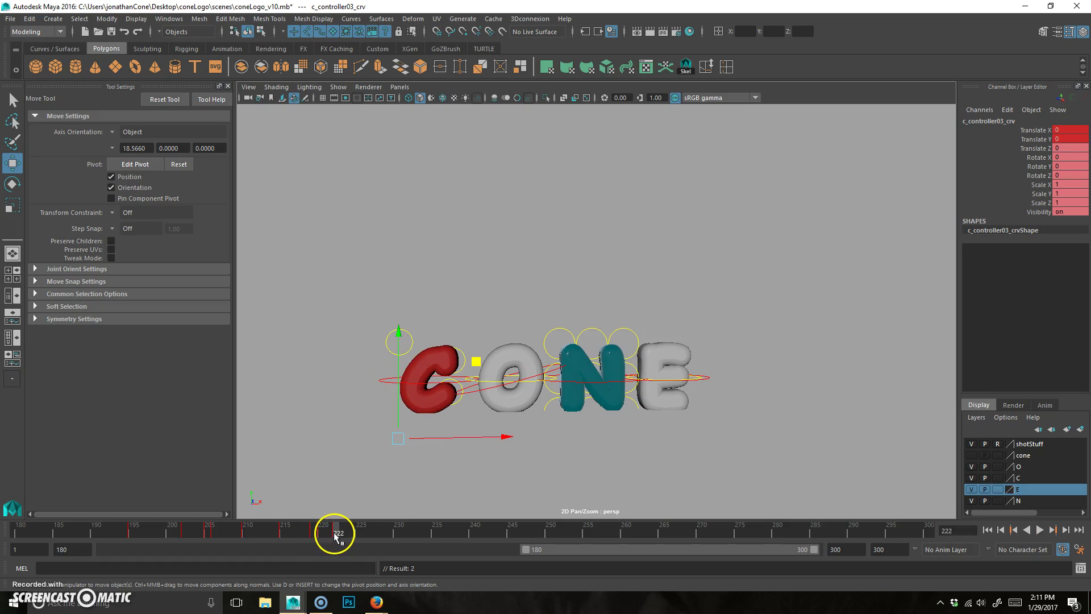
key(alt+v)
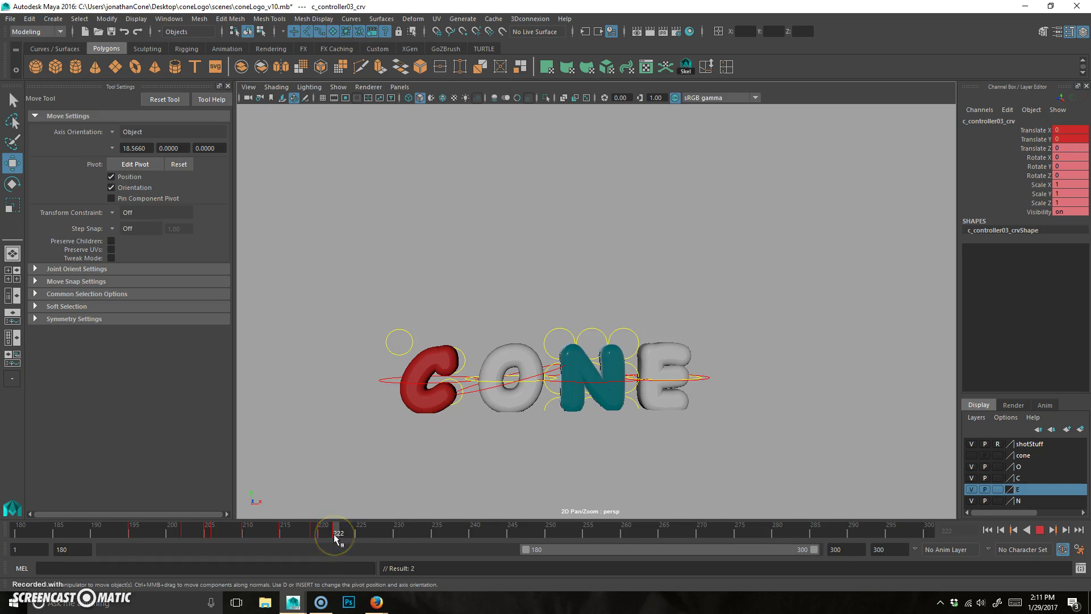
key(alt+v)
Step: Move the frame 222 key of all four C corner controllers to frame 225 and play back the slower recovery
middle_drag(458, 401, 473, 374)
shift+click(461, 394)
shift+click(466, 363)
shift+click(386, 346)
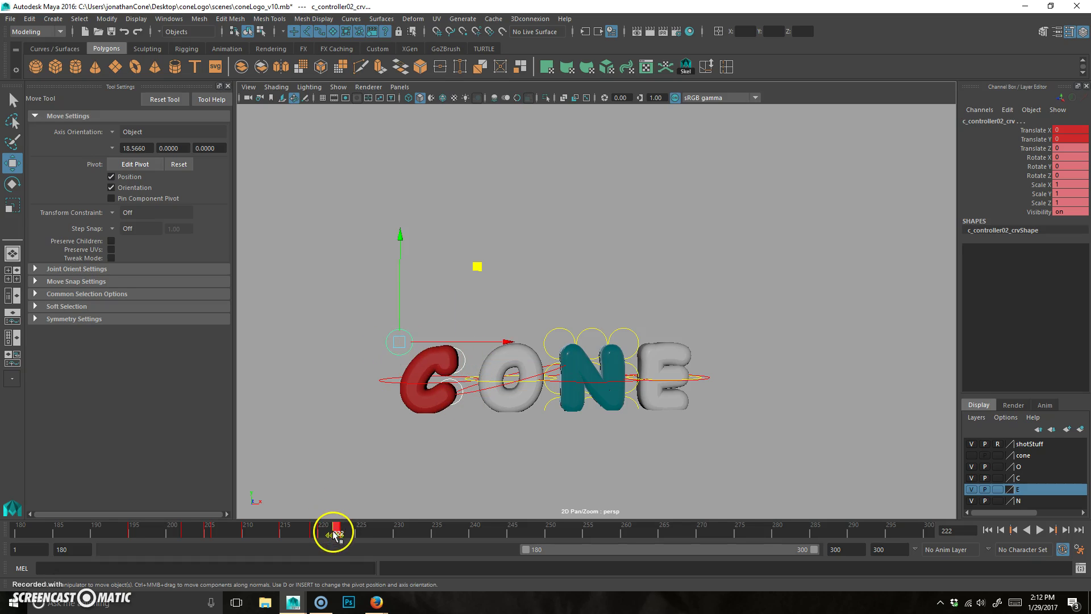
key(alt+v)
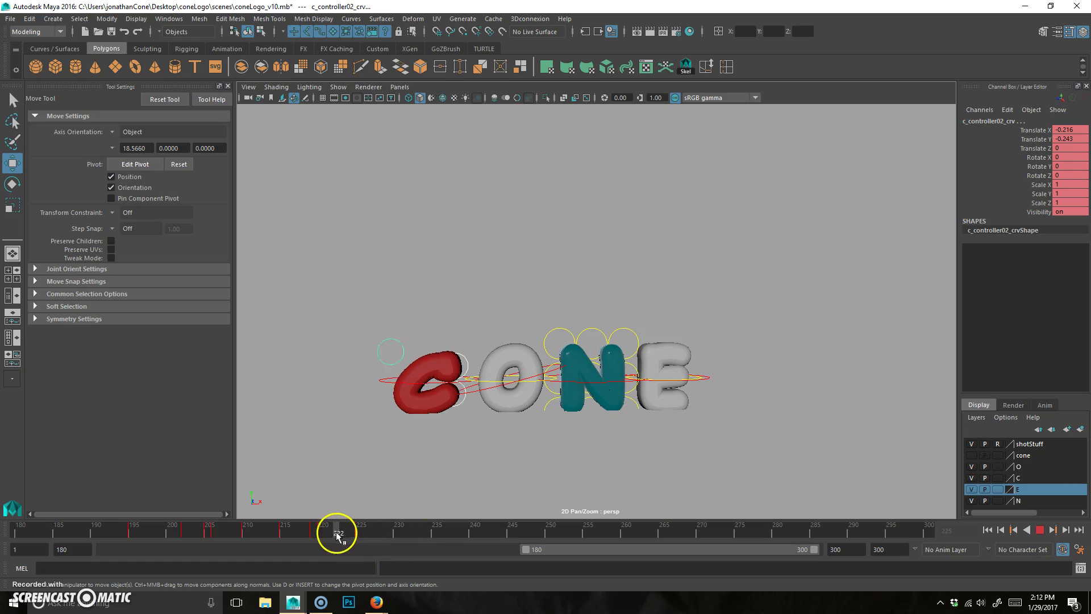
drag(339, 535, 338, 534)
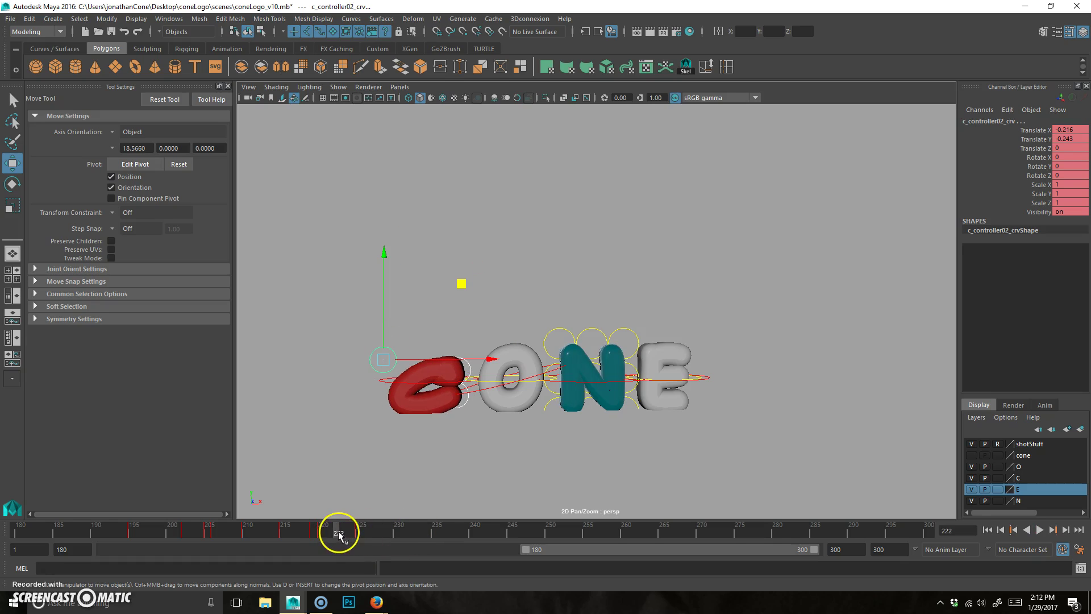
Step: Copy the four C corner controllers' key from frame 225 and paste it on frame 222
click(358, 530)
right_click(357, 529)
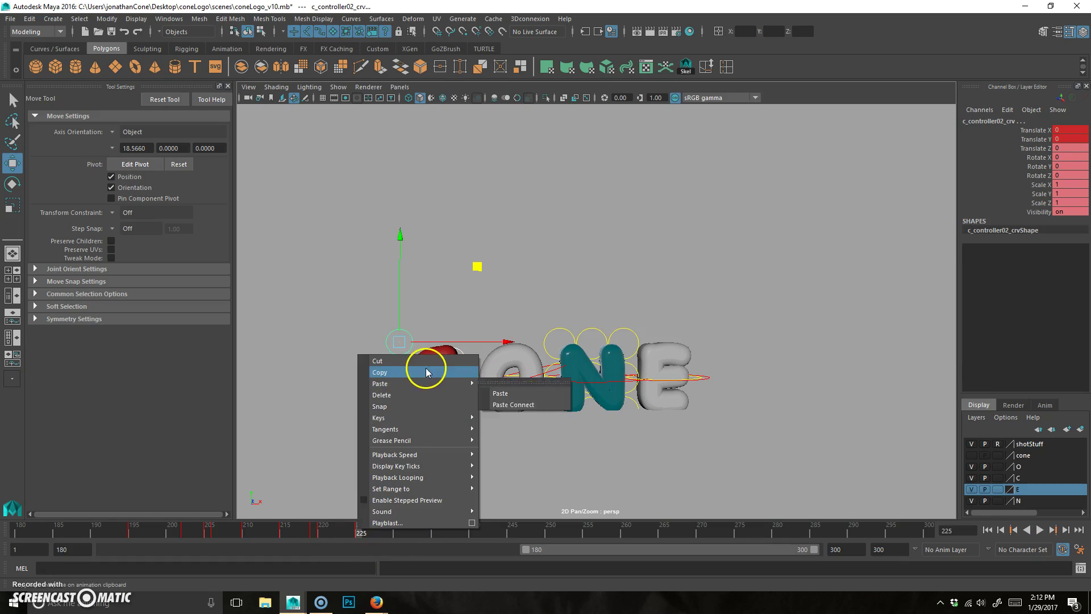
click(426, 370)
drag(344, 534, 339, 533)
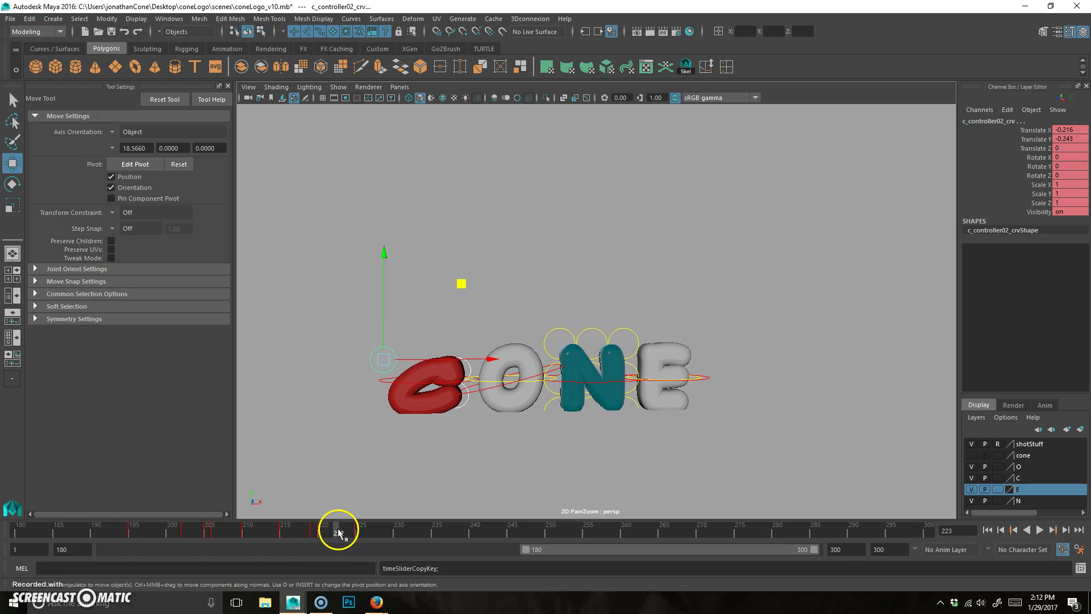
right_click(338, 533)
mouse_move(390, 385)
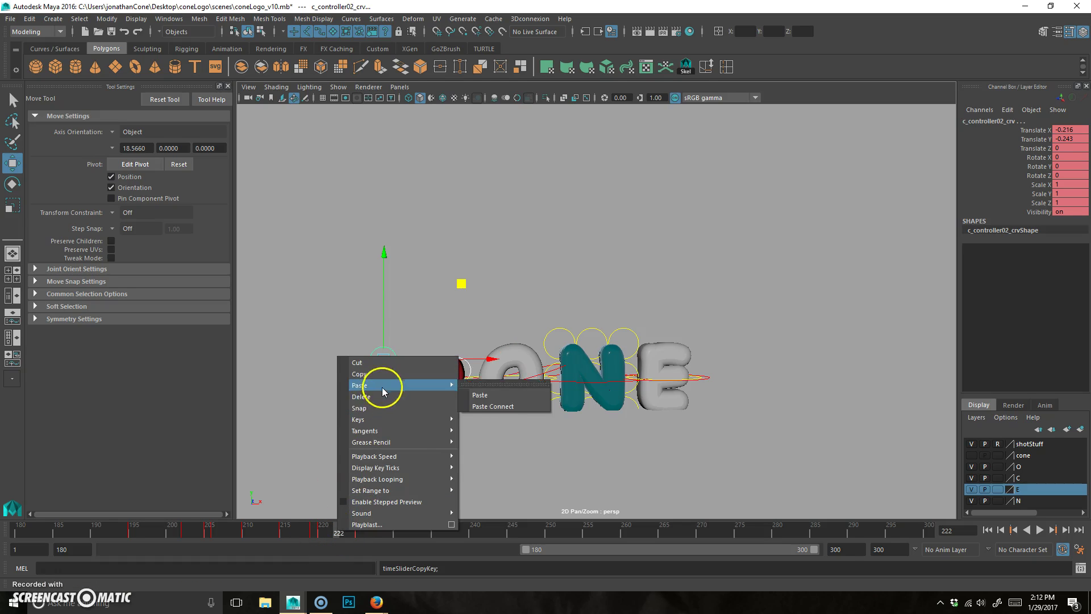
click(490, 396)
Step: On frame 222, raise the C's upper-left controller to Translate Y 0.113 and its upper tip controller to about Translate Y 0.162
click(439, 272)
click(401, 340)
drag(481, 265, 480, 257)
click(465, 361)
drag(530, 287, 530, 272)
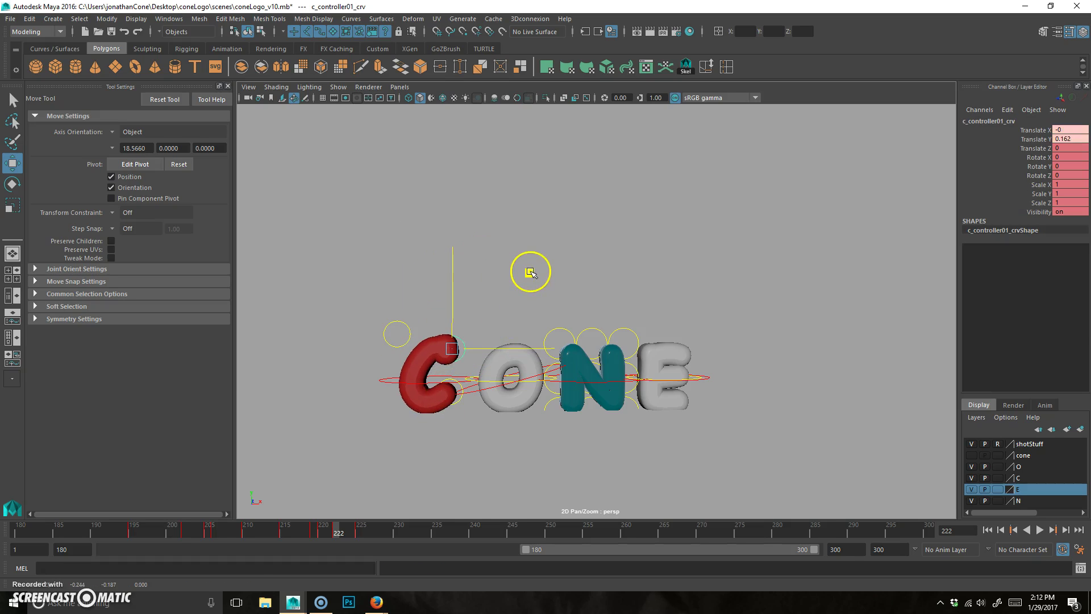
Step: On frame 222, move the C's lower-left controller to Translate X 0.102, Y 0.095 and fine-tune its two tip controllers for the rebound stretch
drag(374, 463, 454, 424)
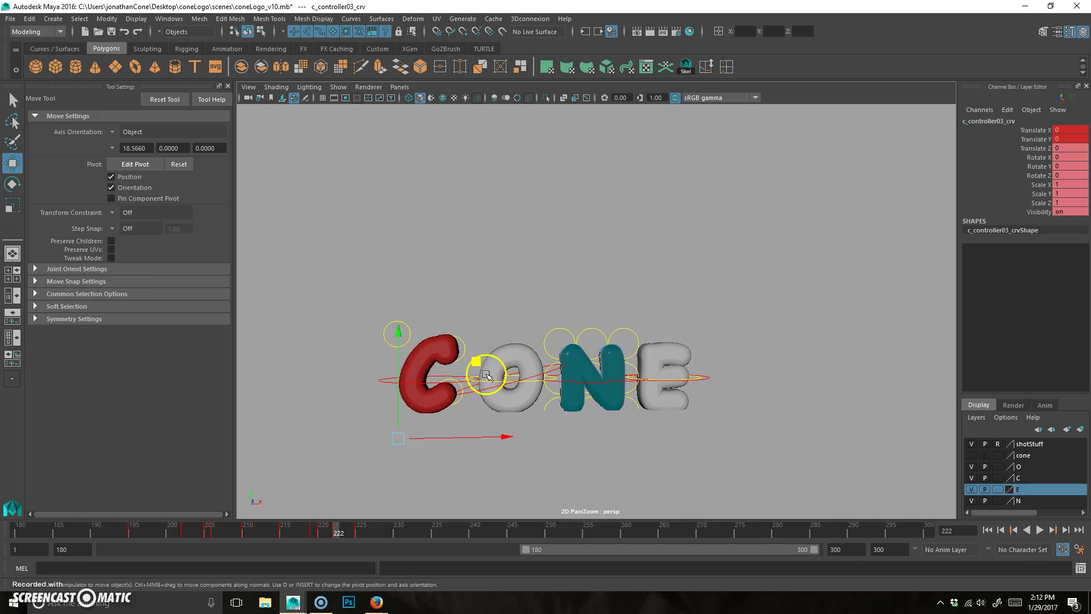
drag(477, 361, 483, 355)
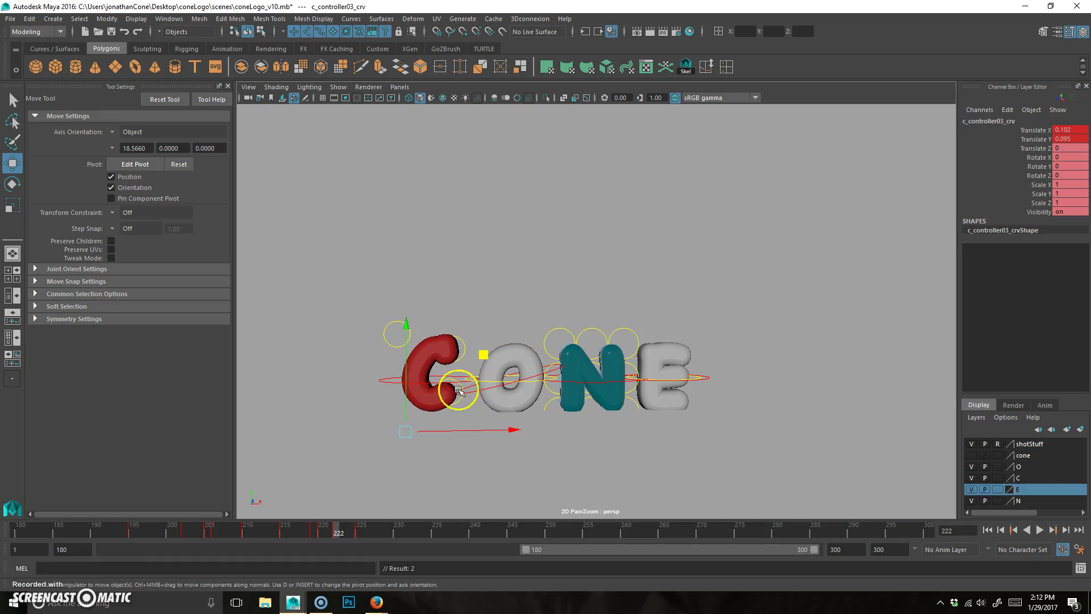
click(474, 348)
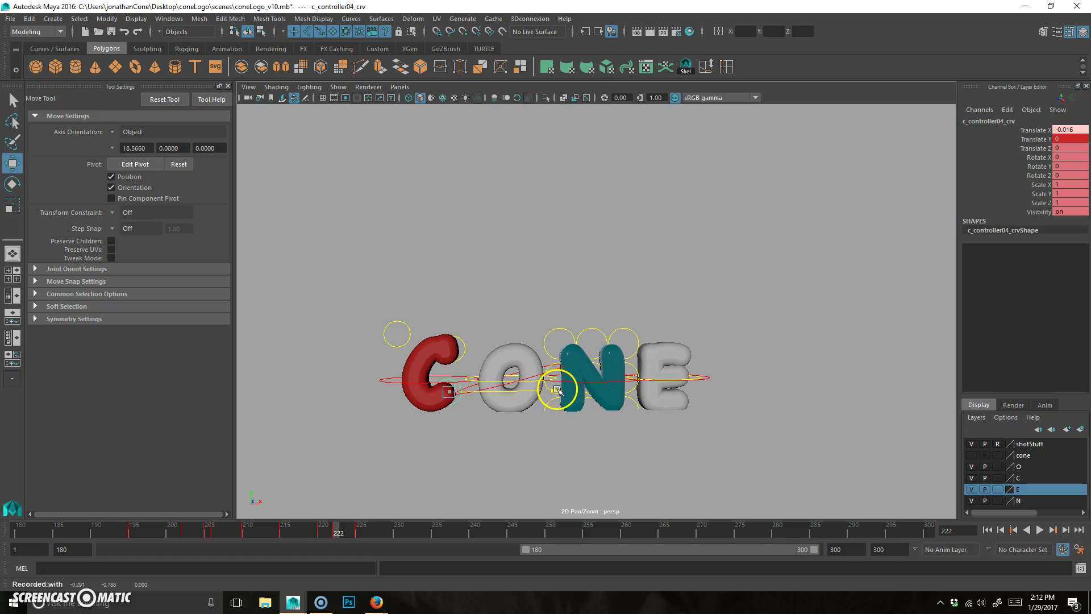
click(464, 348)
drag(530, 274, 475, 261)
click(386, 343)
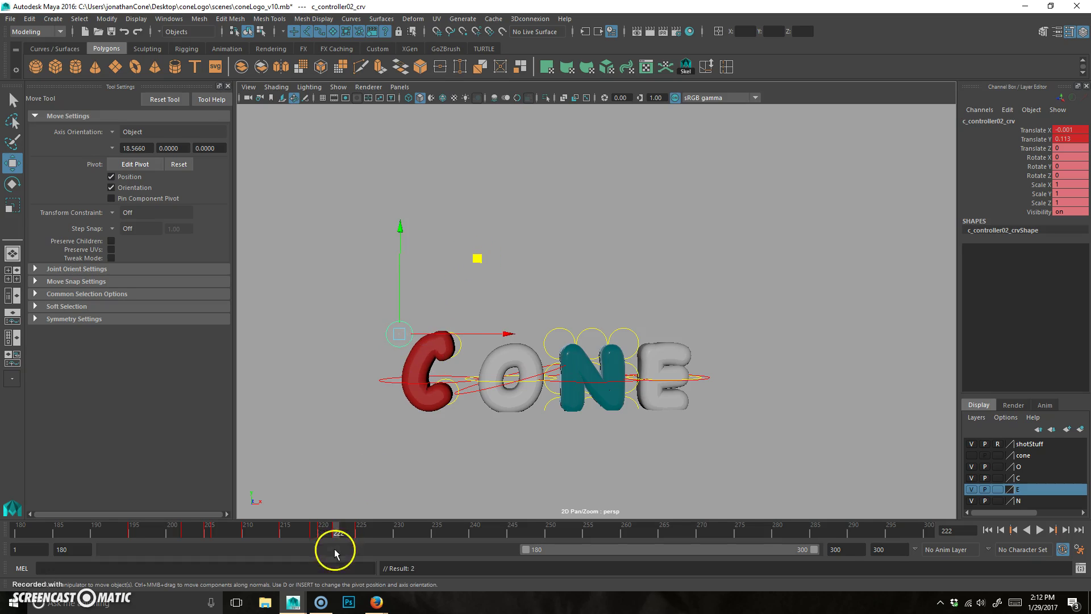
Step: Try a second, smaller squash of the C on frame 227 and play back the landing
drag(336, 524, 376, 536)
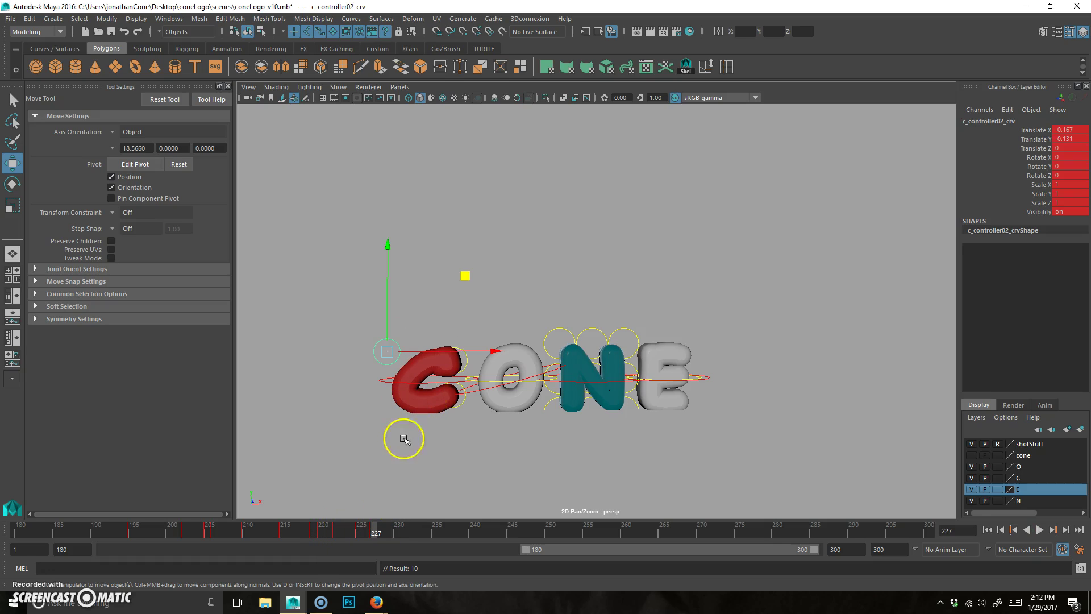
key(ctrl+z)
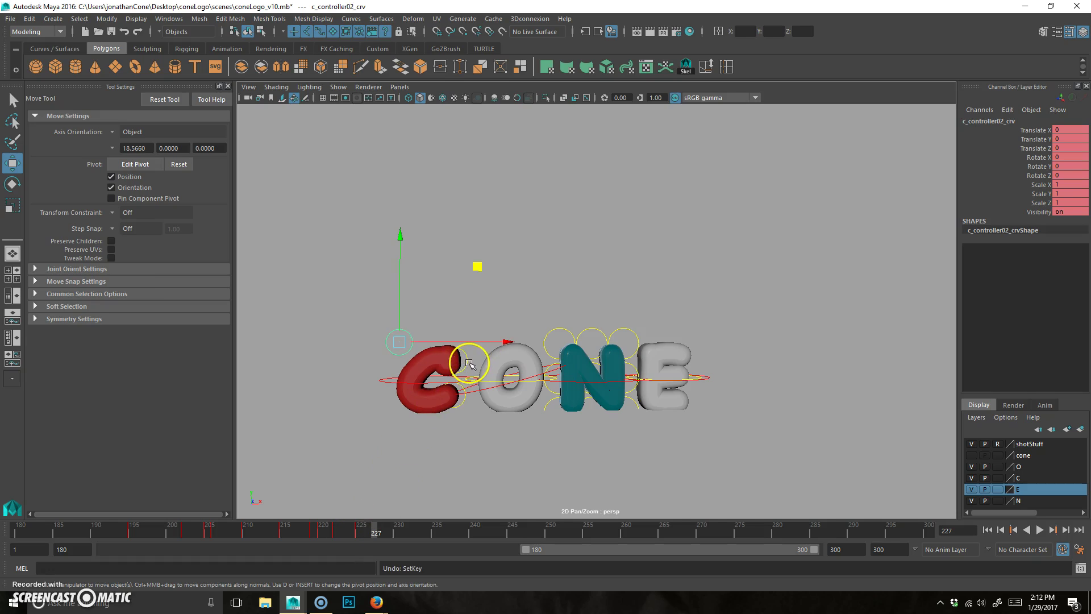
drag(356, 489, 506, 412)
drag(363, 515, 149, 531)
click(1040, 530)
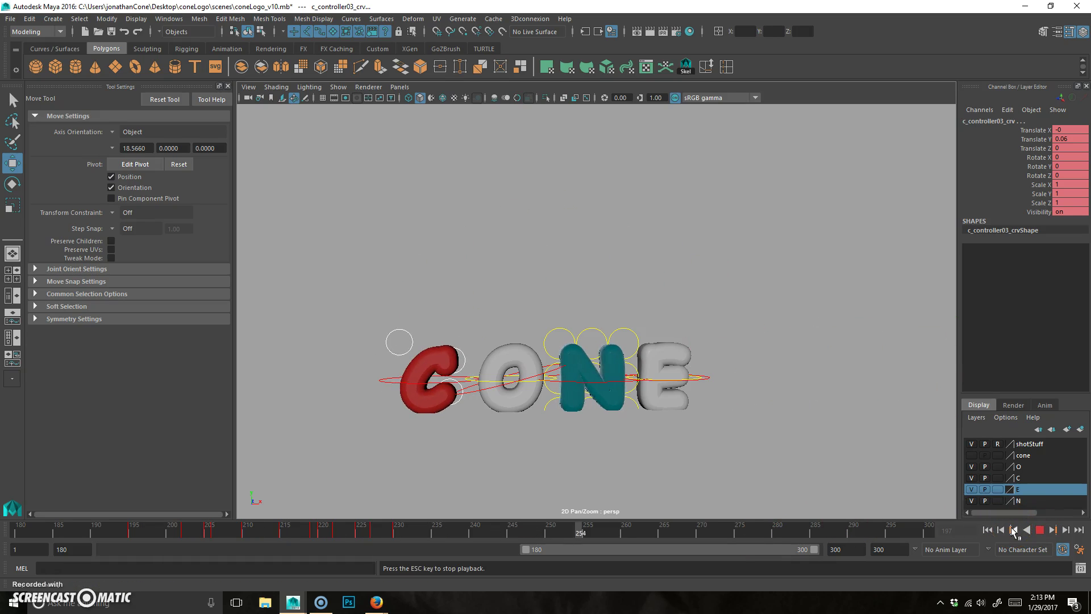
click(1039, 529)
Step: Delete the surplus keys of the four C corner controllers that follow the rebound and replay the animation
mouse_move(585, 531)
mouse_down()
mouse_move(296, 529)
mouse_move(409, 534)
mouse_up()
right_click(408, 534)
click(458, 389)
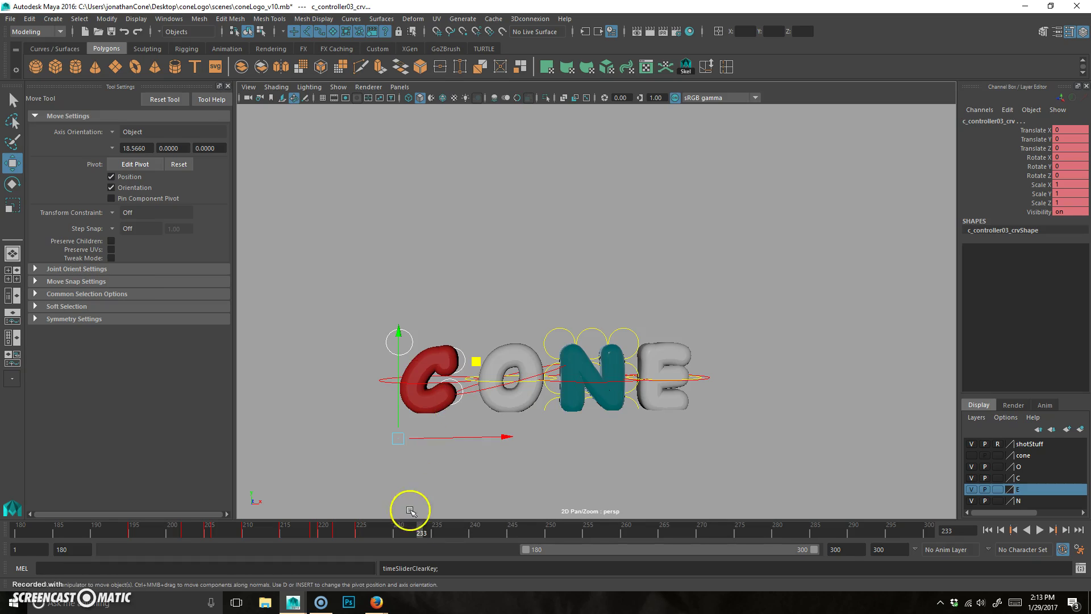
click(1040, 530)
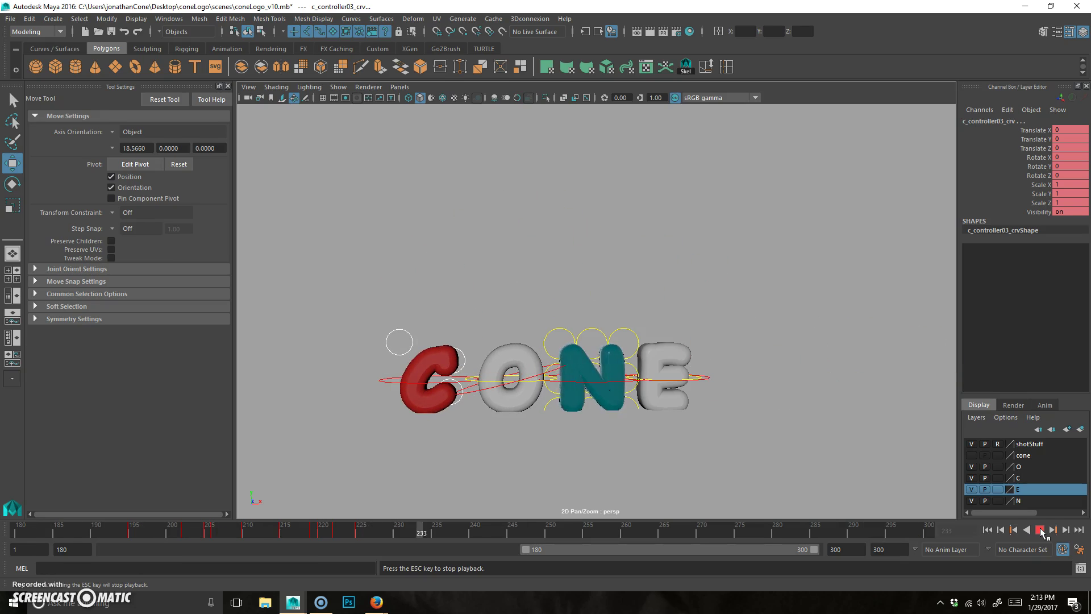
click(1040, 529)
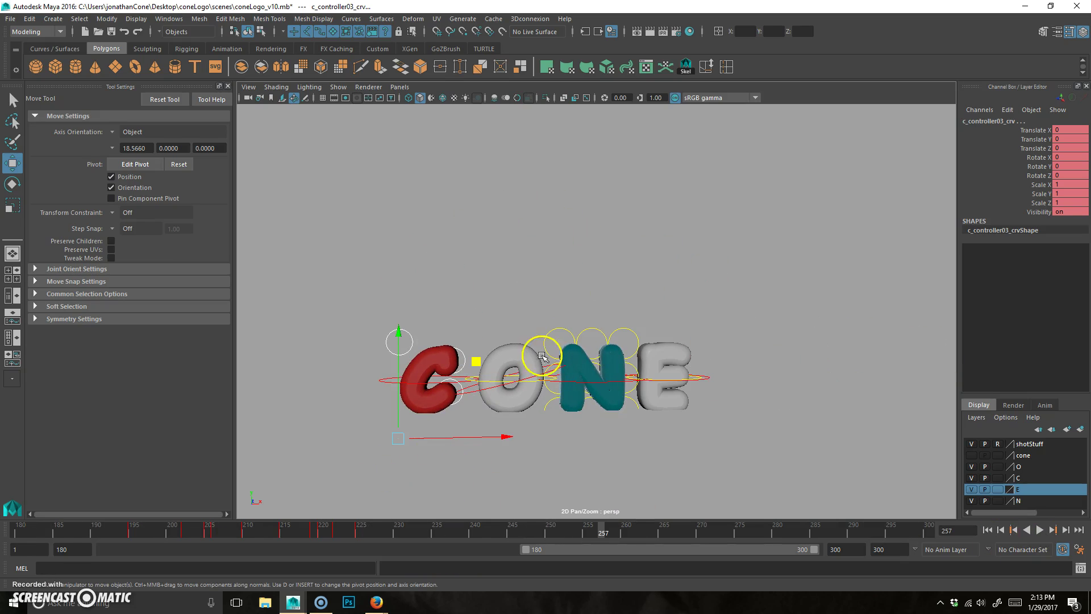
Step: Turn on the cone layer's visibility and select the traffic cone's master controller
scroll(689, 358, down, 3)
alt+drag(706, 341, 572, 375)
scroll(627, 396, up, 6)
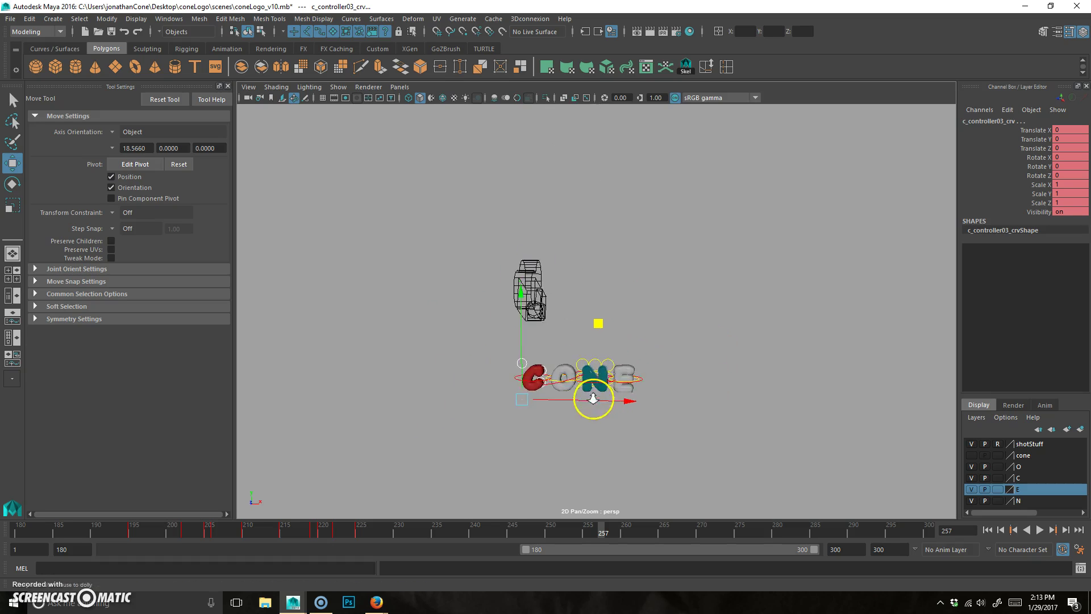
alt+drag(578, 379, 624, 376)
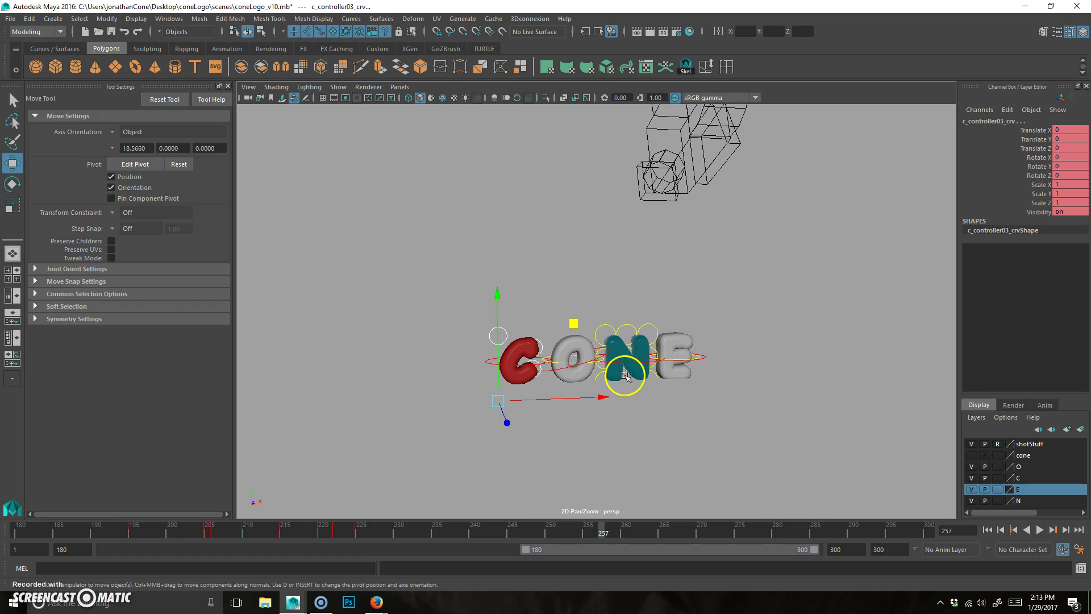
click(972, 456)
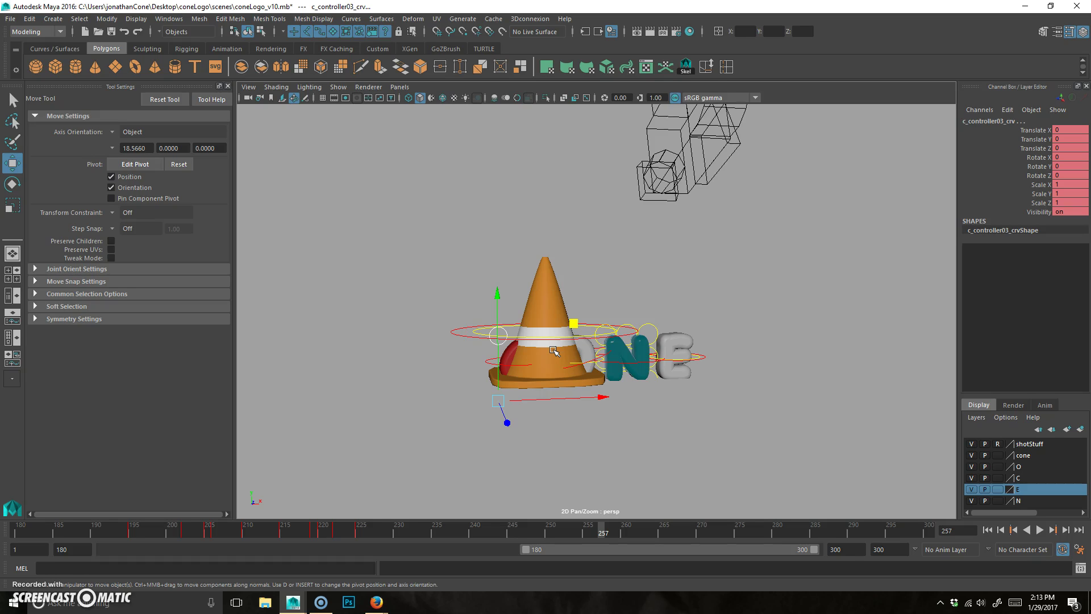
click(590, 347)
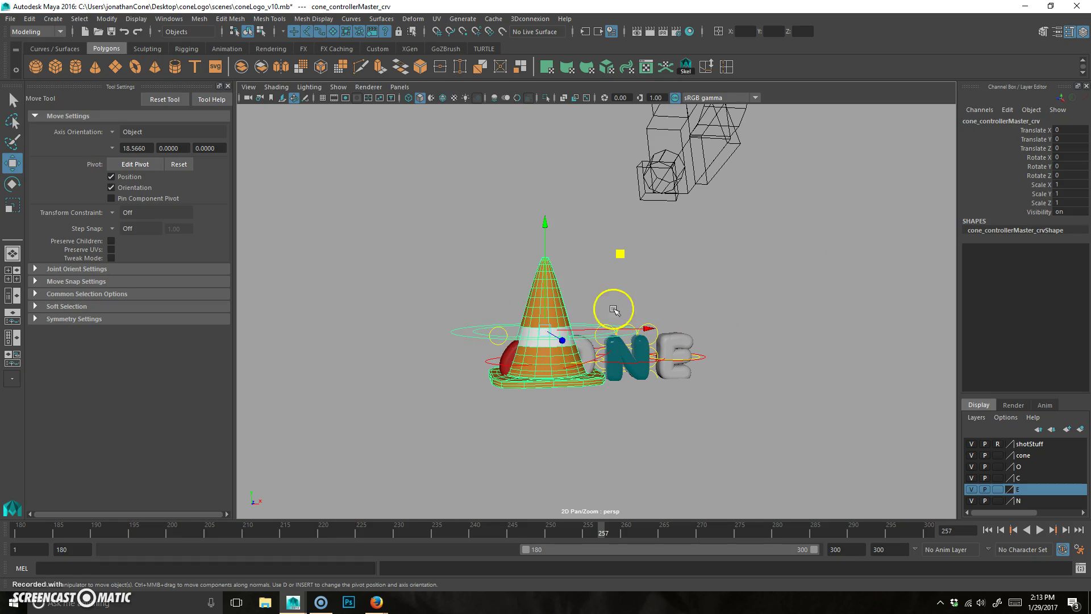
Step: Try a Flare of -0.6 on the traffic cone's deformer controller, then undo it
click(478, 332)
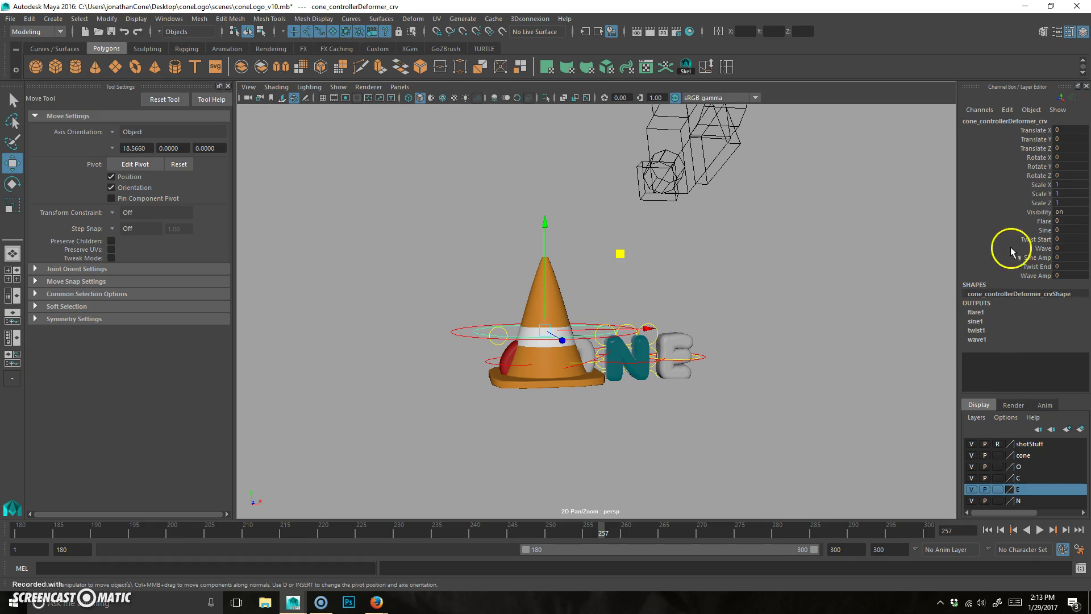
click(1045, 220)
mouse_move(811, 258)
middle_down()
mouse_move(784, 266)
mouse_move(807, 275)
middle_up()
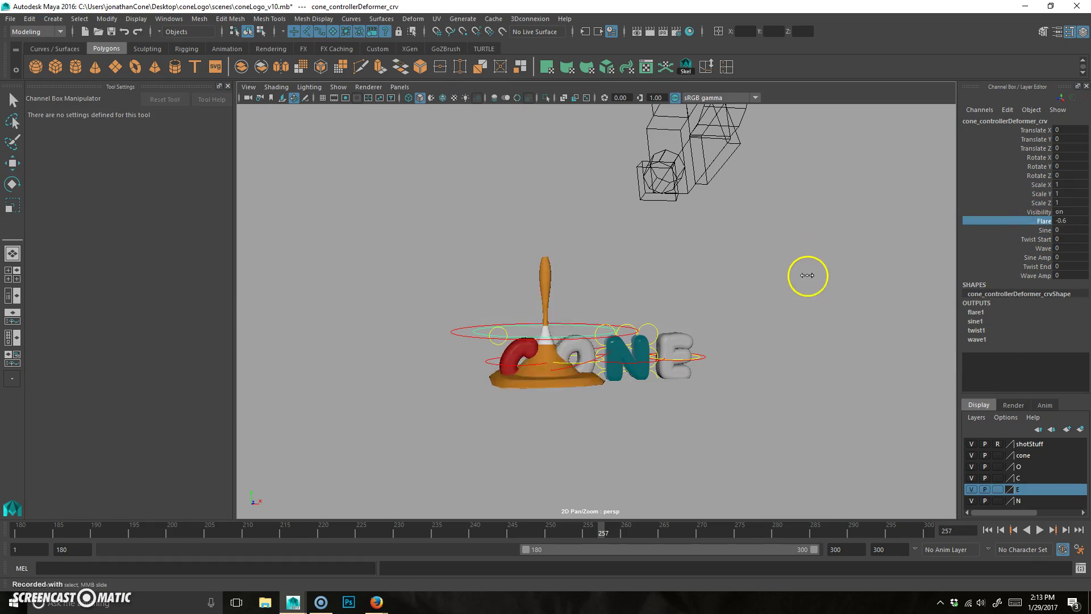
key(ctrl+z)
Step: Try out the cone deformer controller's Sine, Twist and Wave attributes, then undo back to the master controller selection
click(1040, 230)
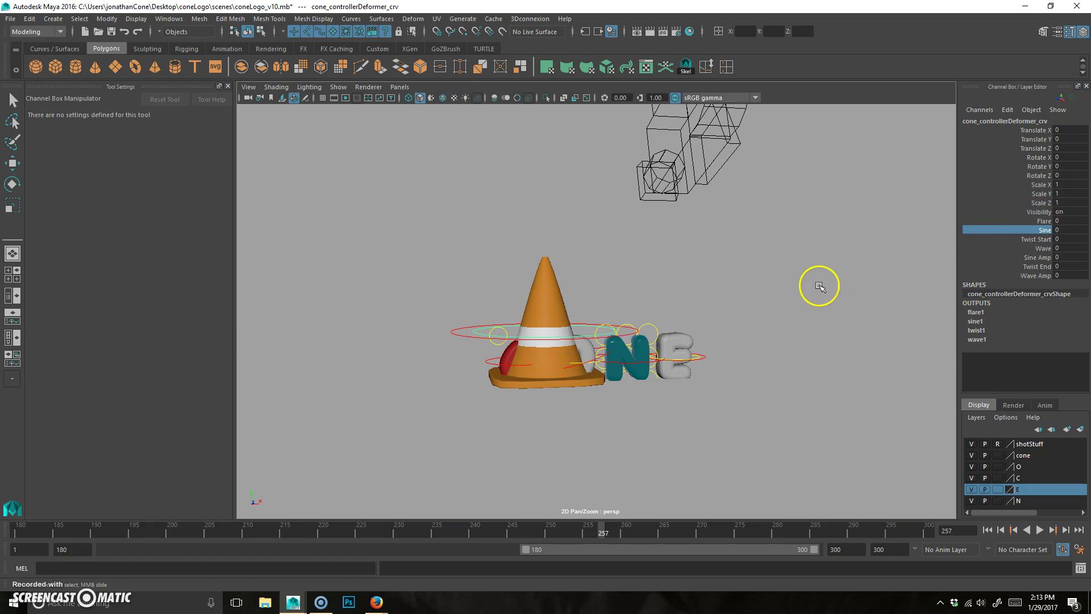
click(1037, 240)
click(1043, 249)
key(ctrl+z)
middle_drag(810, 300, 762, 347)
key(ctrl+z)
click(1037, 258)
click(1045, 230)
key(ctrl+z)
key(ctrl+z)
key(ctrl+z)
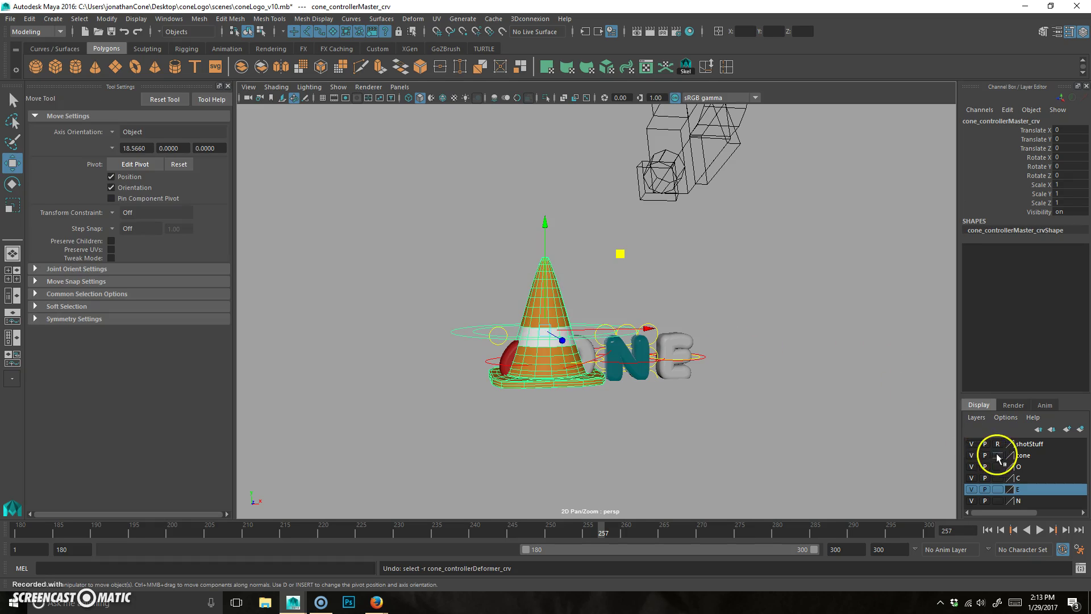
Step: Hide the cone layer and switch the view to the shot01 camera
click(972, 455)
key(space)
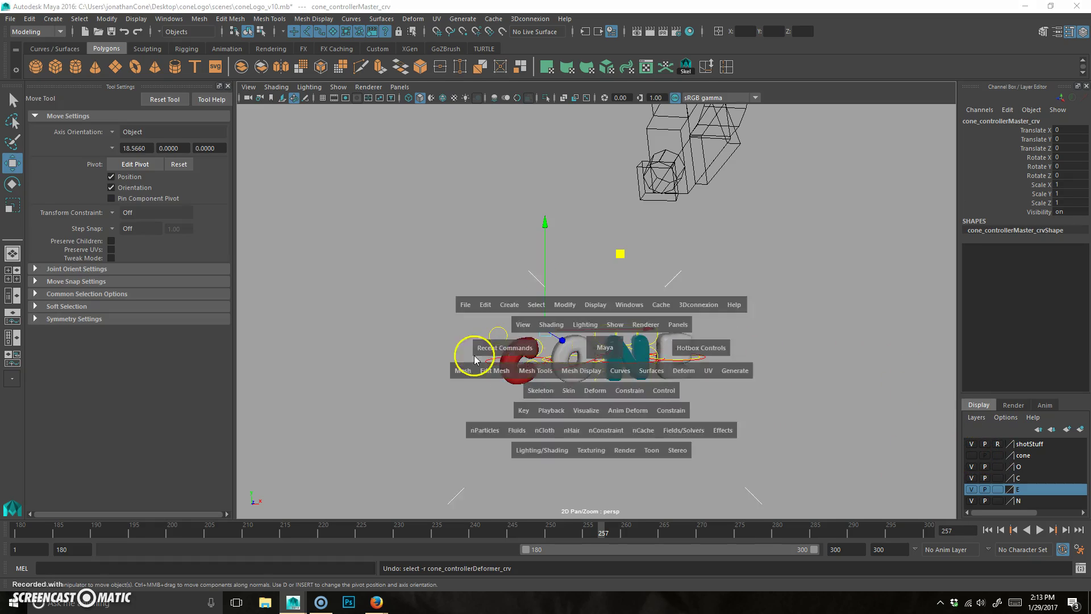
key(space)
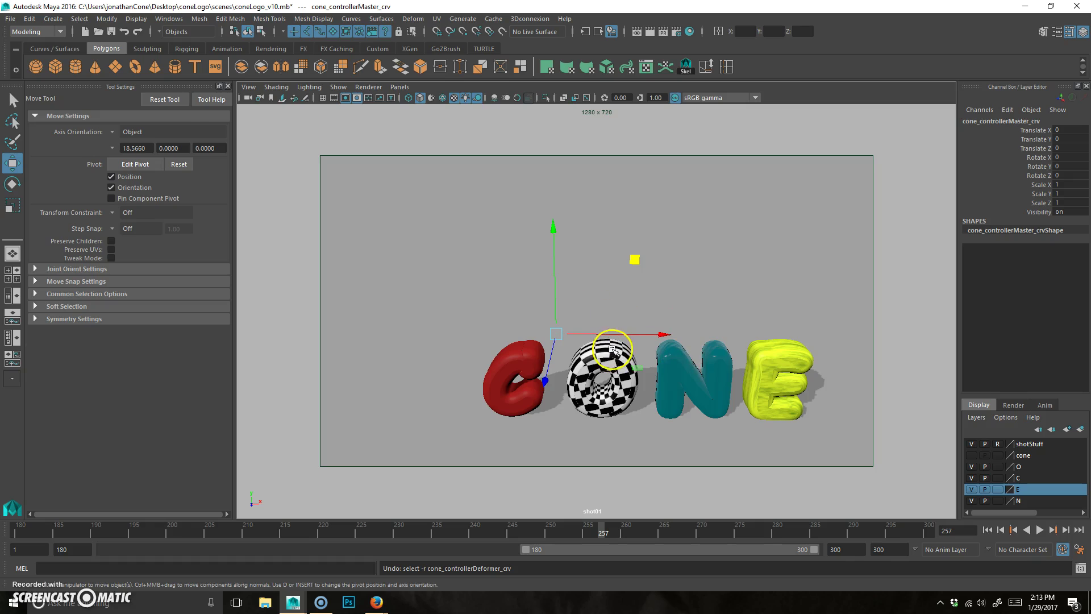
Step: Select the shot01 camera and unlock all its channels from Translate X to Visibility
click(248, 97)
drag(1033, 130, 1035, 212)
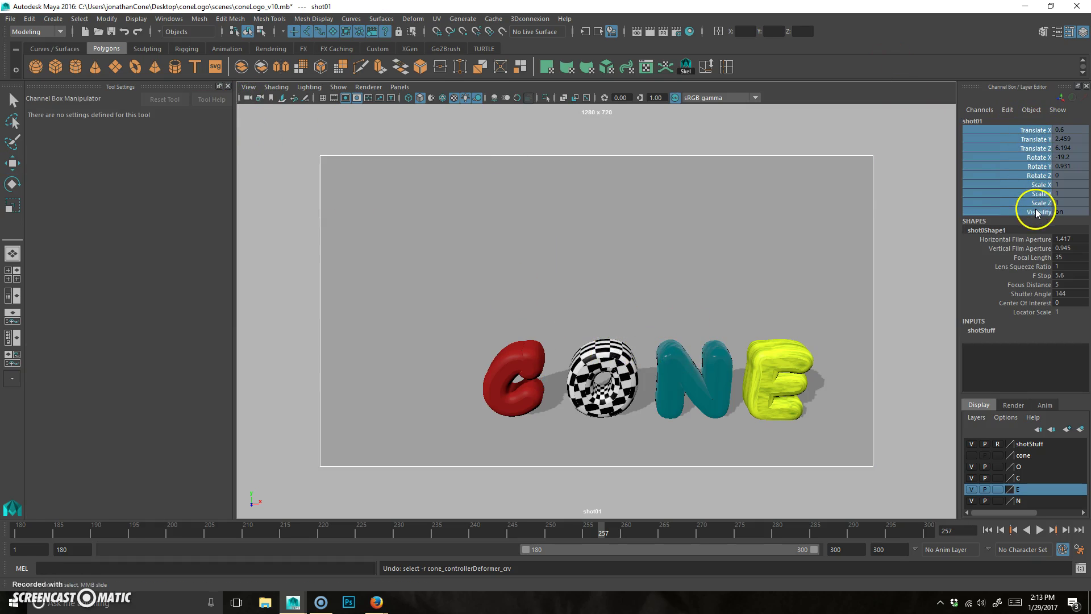
right_click(1029, 176)
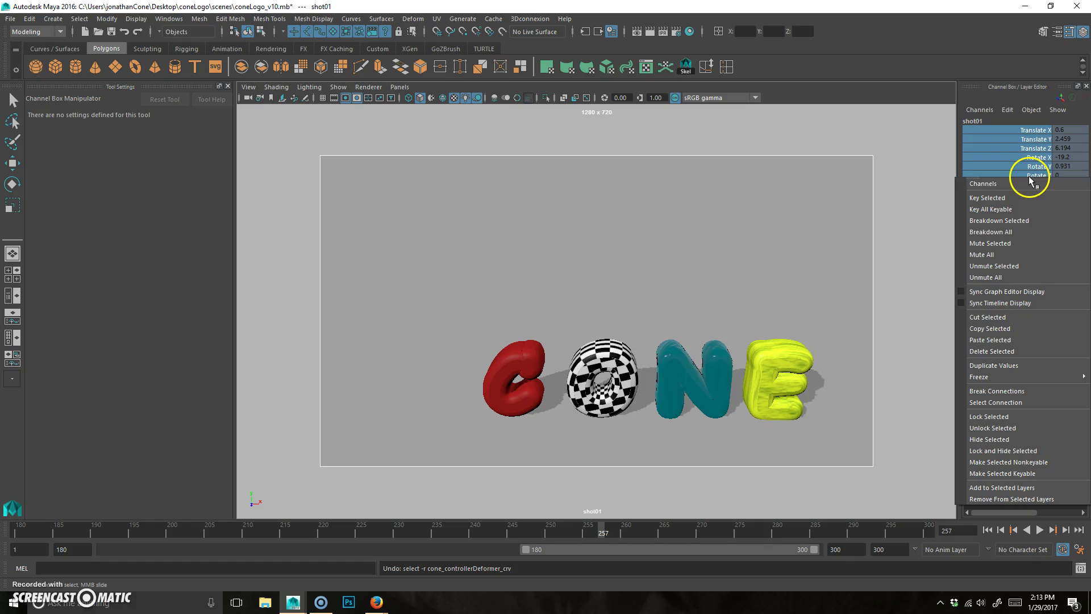
click(1022, 429)
Step: Reframe the CONE letters by moving the shot01 camera to Translate 1.393, 2.358, 6.216 and set its Rotate Y to 0
alt+middle_drag(733, 402, 677, 399)
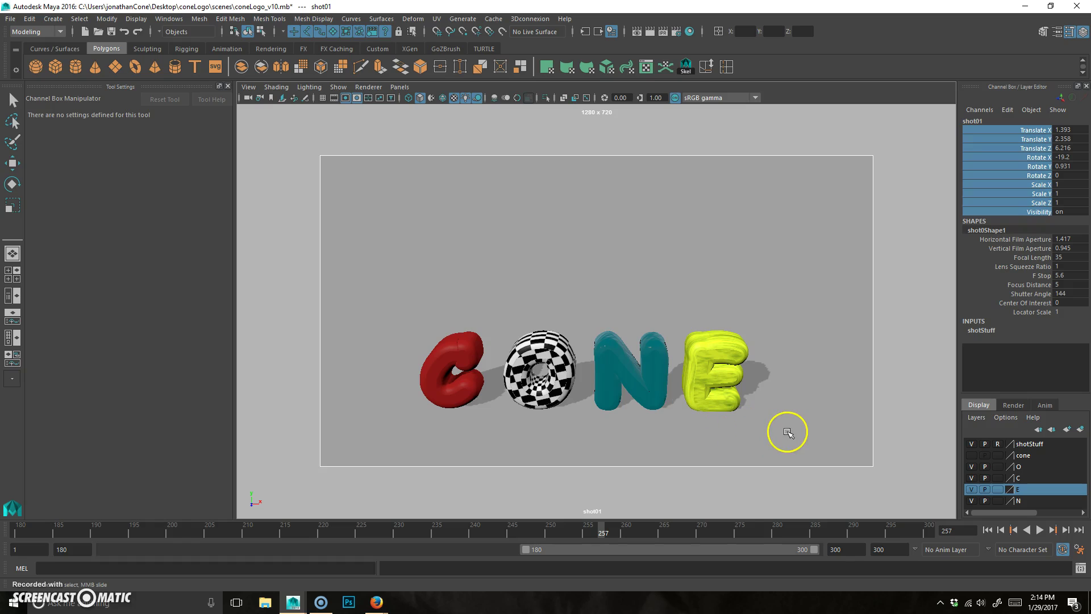
click(1070, 166)
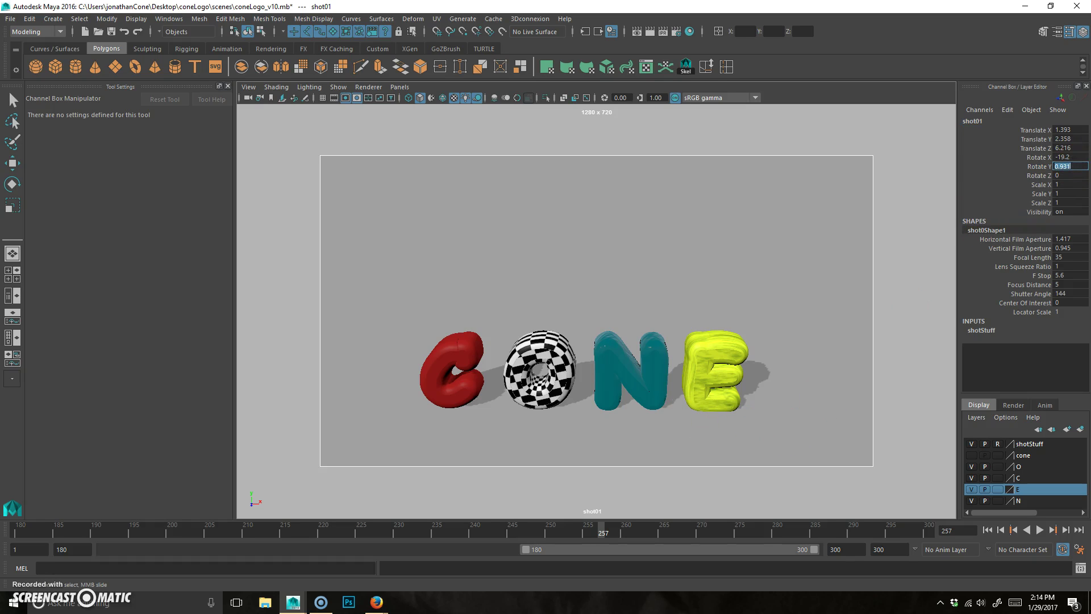
text(0)
key(Return)
key(w)
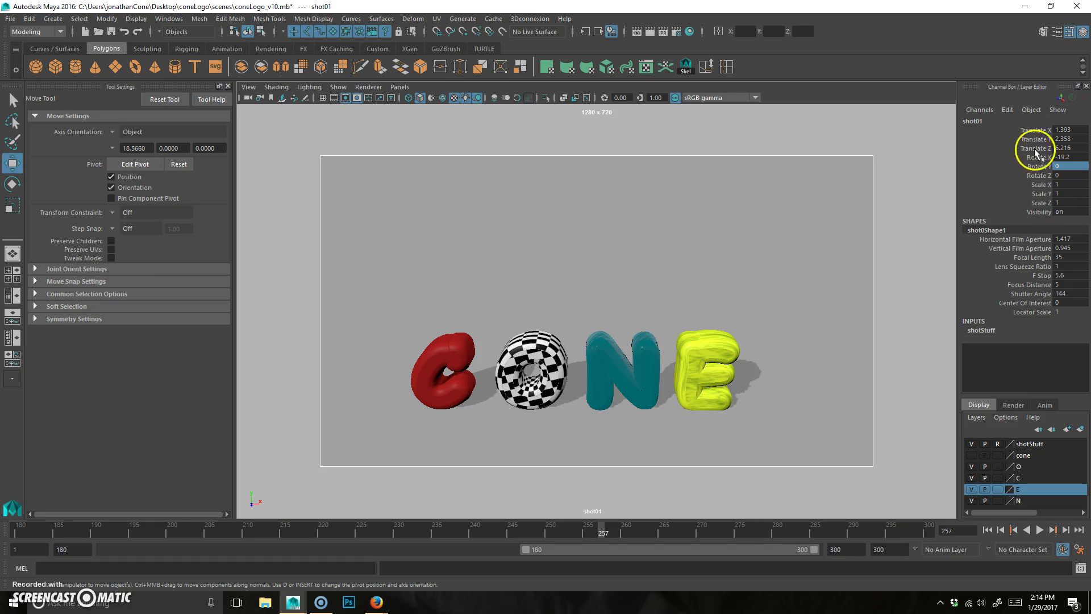
Step: Lock all the shot01 camera's channels from Translate X to Visibility again and deselect the camera
drag(1041, 129, 1047, 216)
right_click(1036, 191)
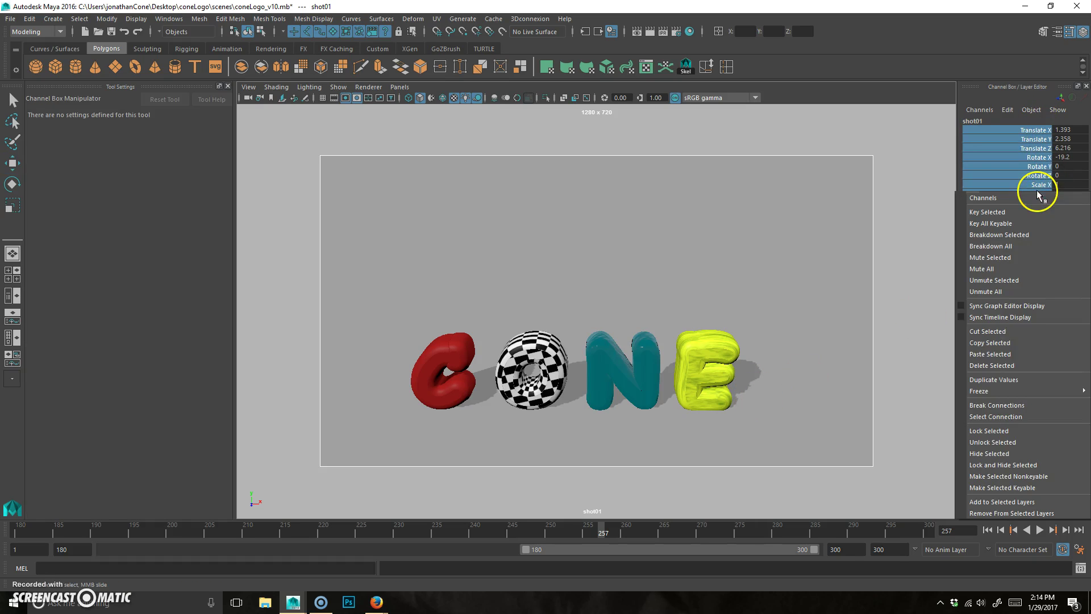
click(1011, 434)
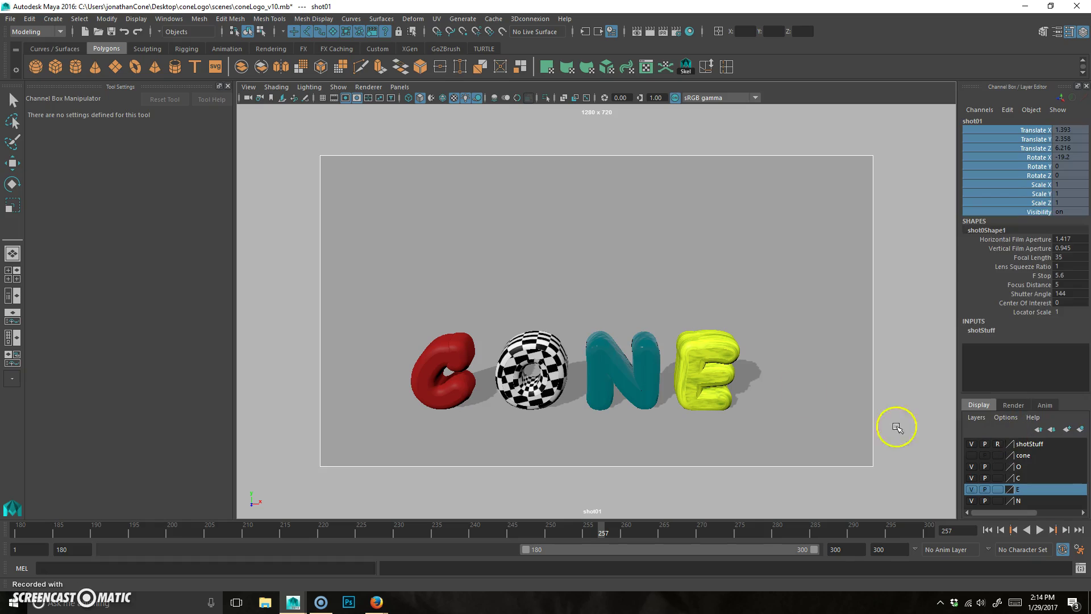
click(721, 305)
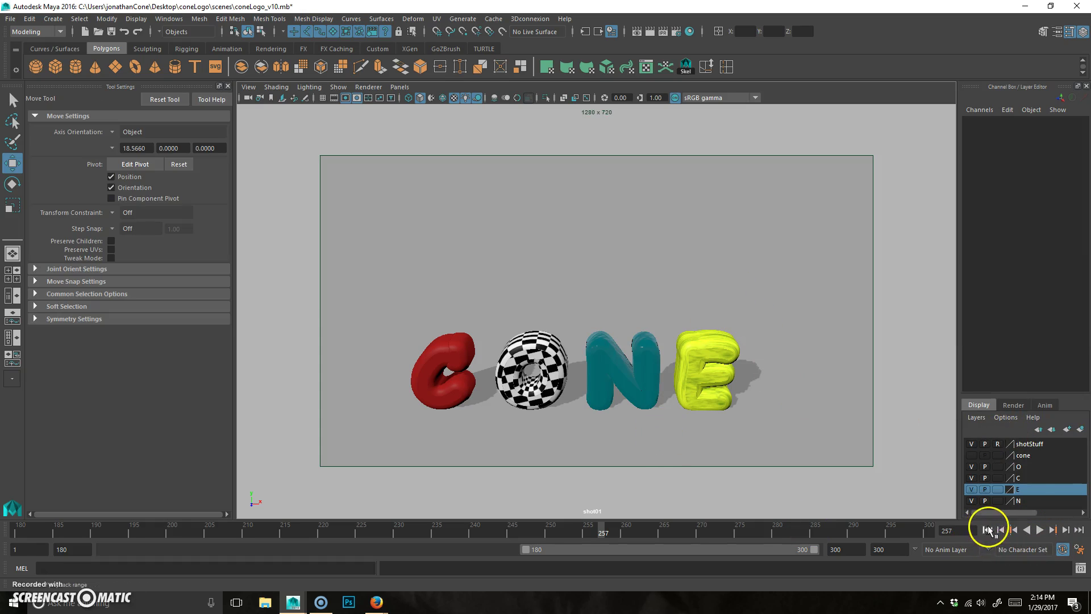
Step: Play the animation briefly from frame 180 through the reframed shot01 camera
click(988, 530)
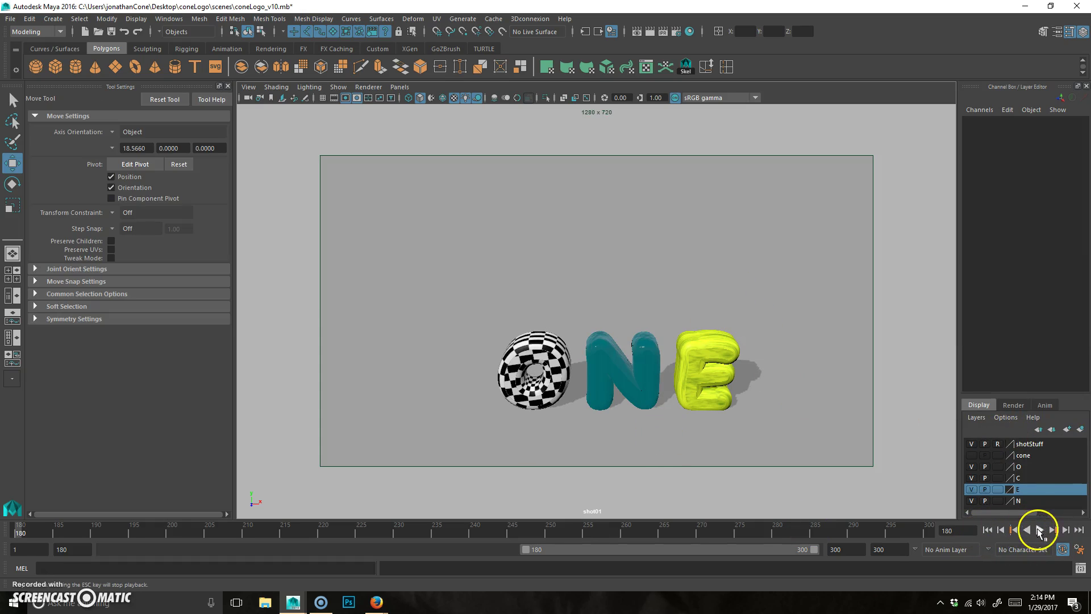
click(1040, 529)
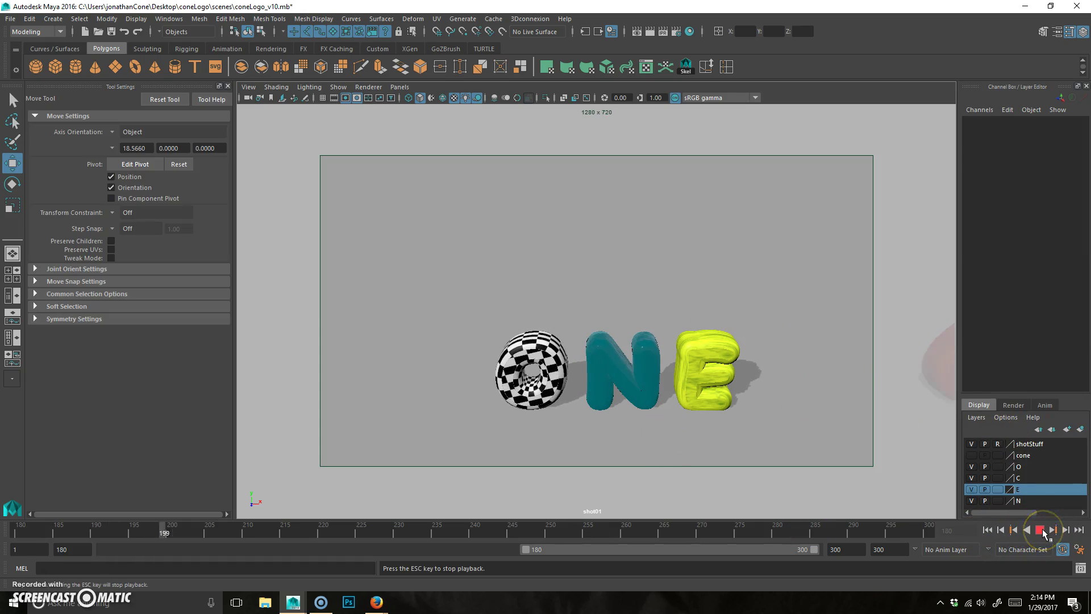
click(1040, 530)
Step: Extend the playback range to frames 1 to 300 and play back the whole logo animation
drag(523, 557, 56, 558)
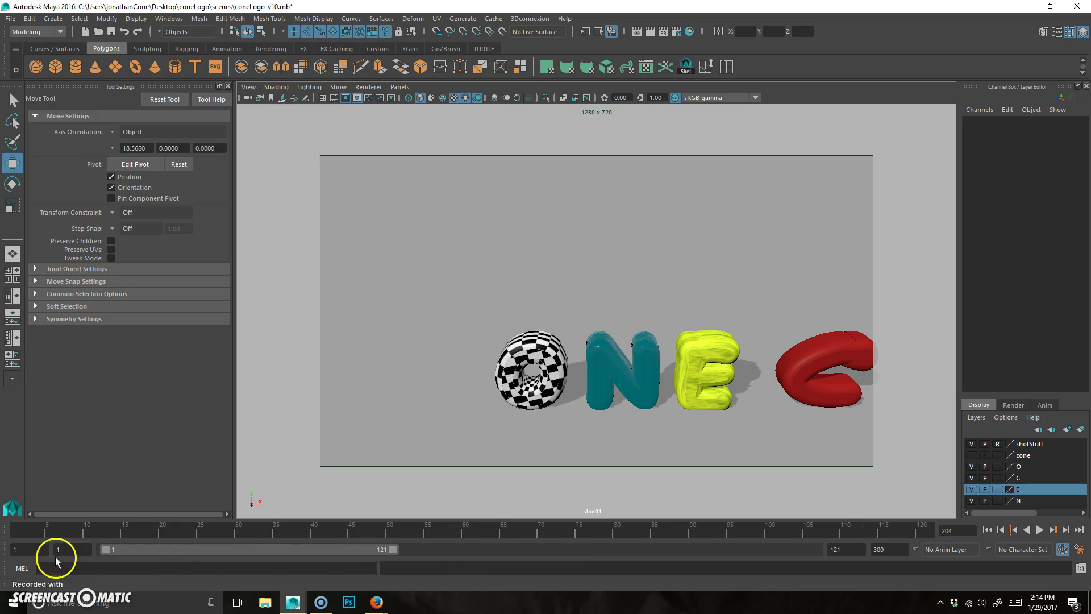
drag(398, 550, 825, 554)
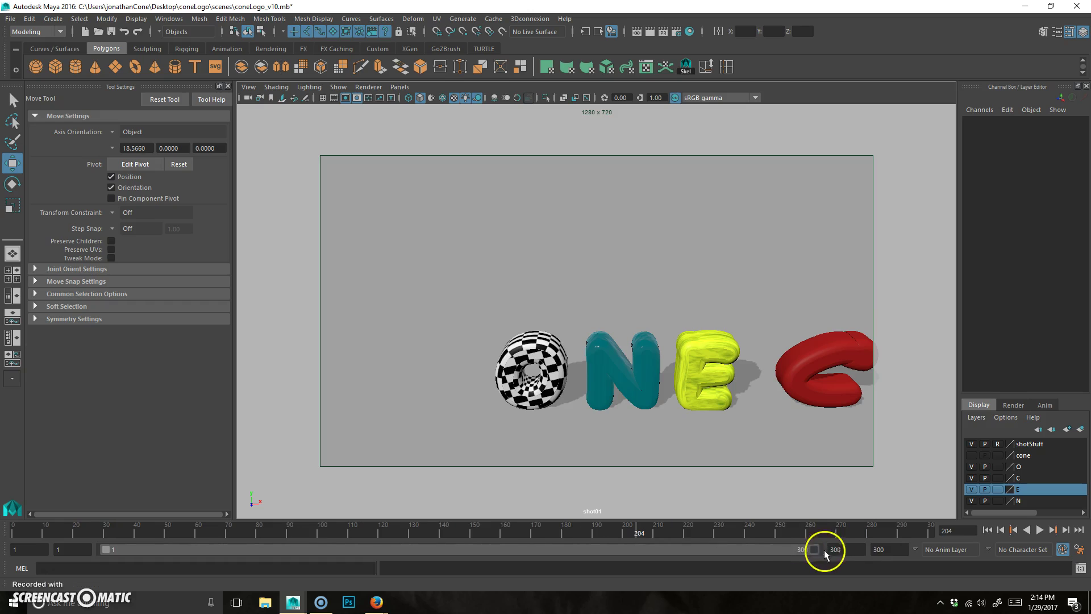
click(1039, 530)
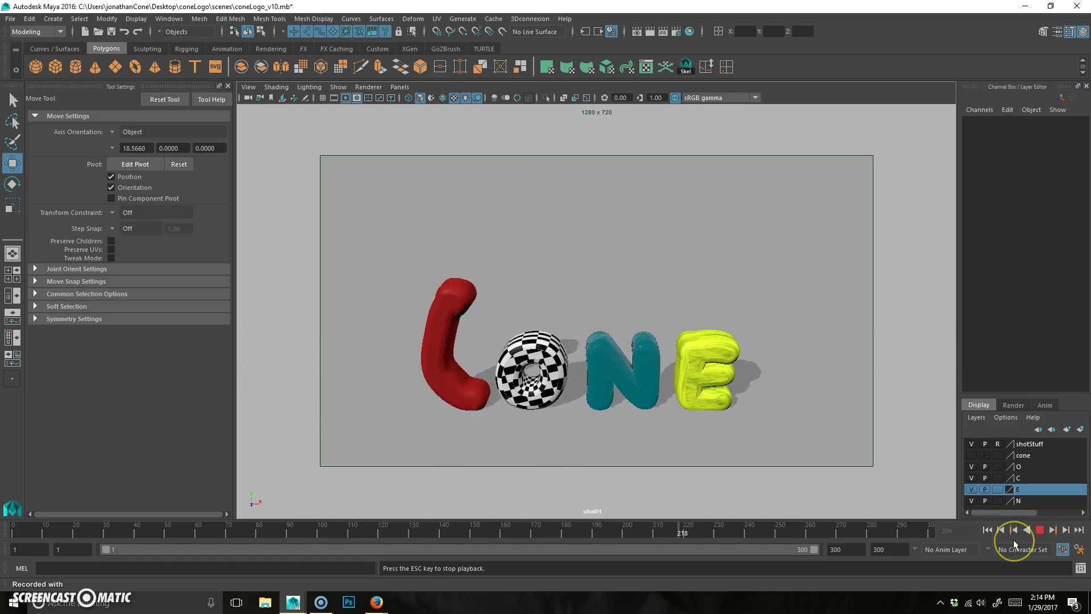
click(1040, 531)
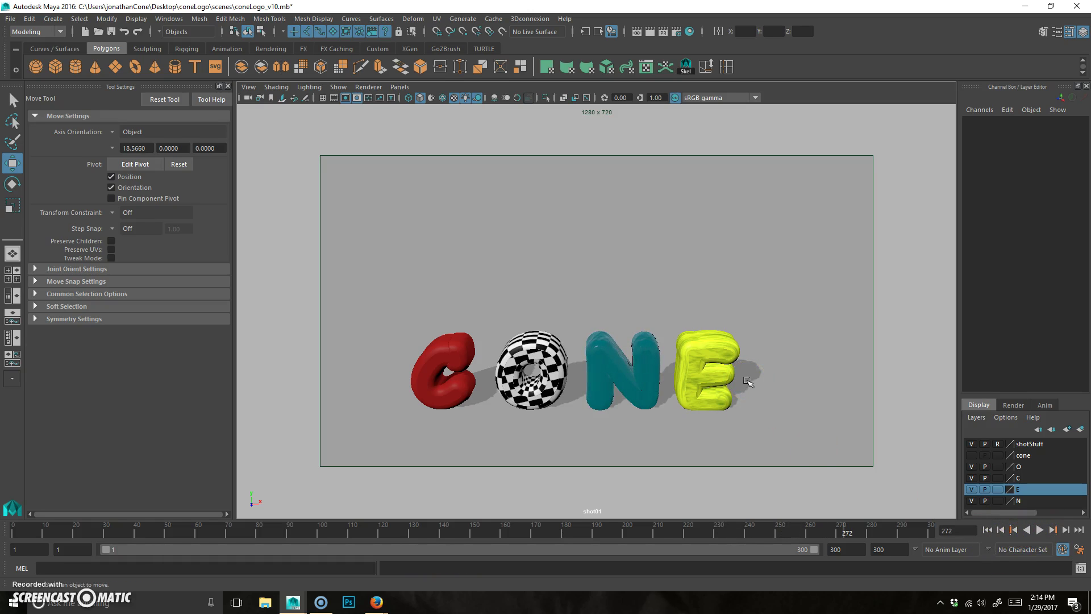
Step: Save the scene as a new version named coneLogo_v11.mb
key(ctrl+shift+s)
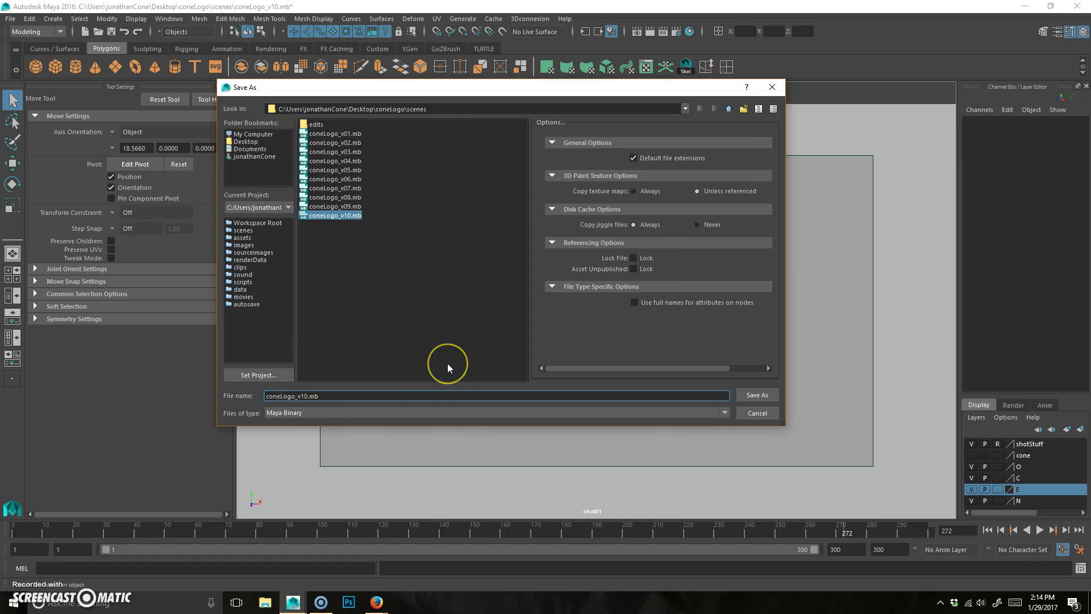
key(Delete)
text(1)
key(Return)
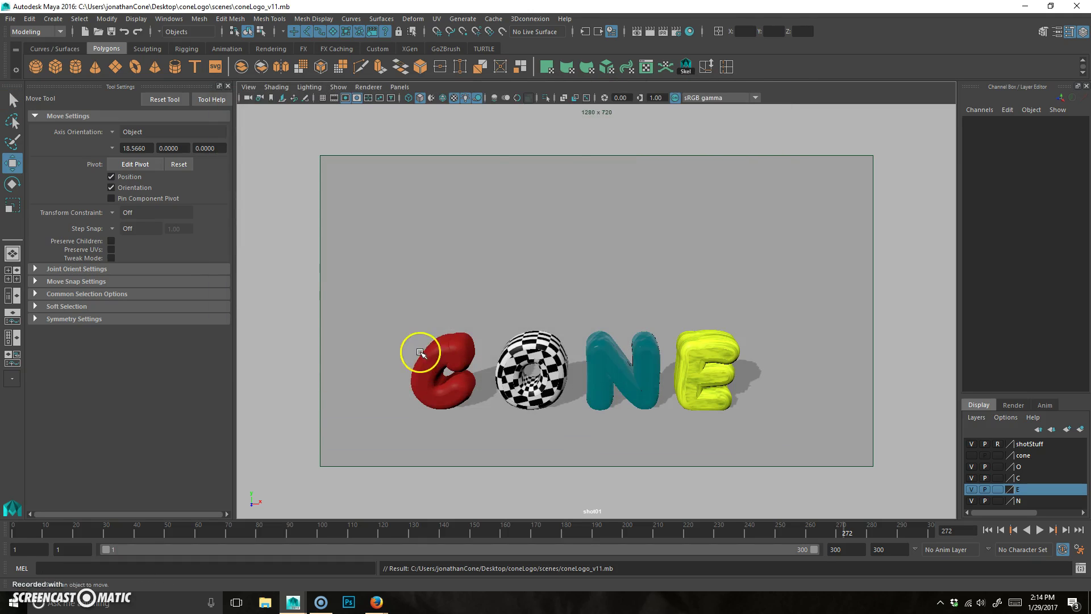